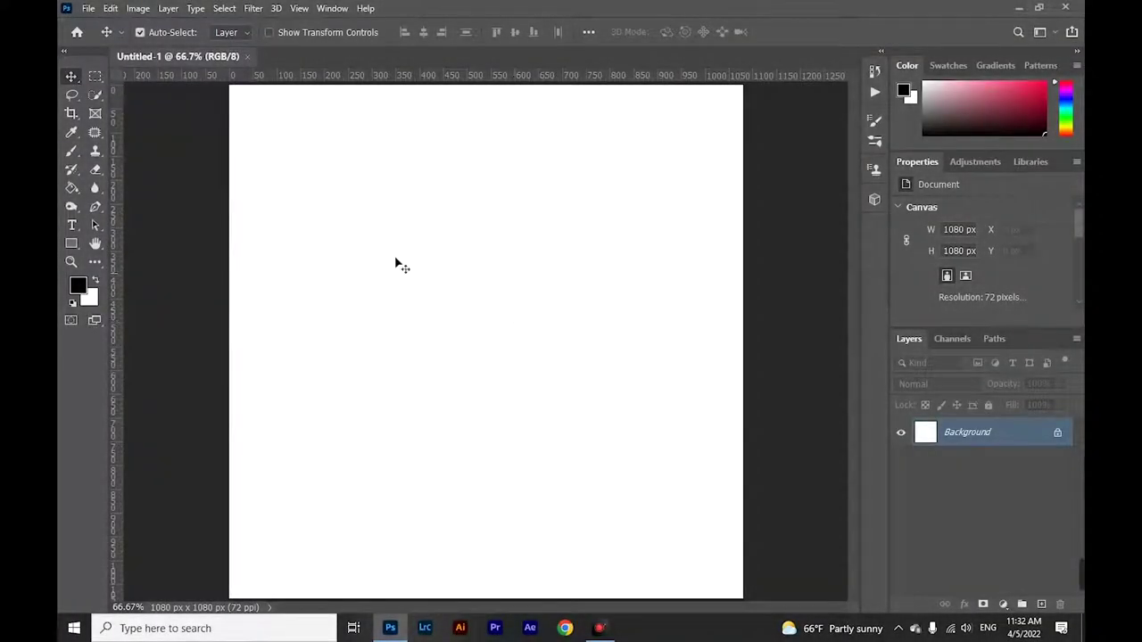
# Open the lakeside sunset portrait p1.jpg from the File menu
pyautogui.click(88, 8)
pyautogui.click(98, 35)
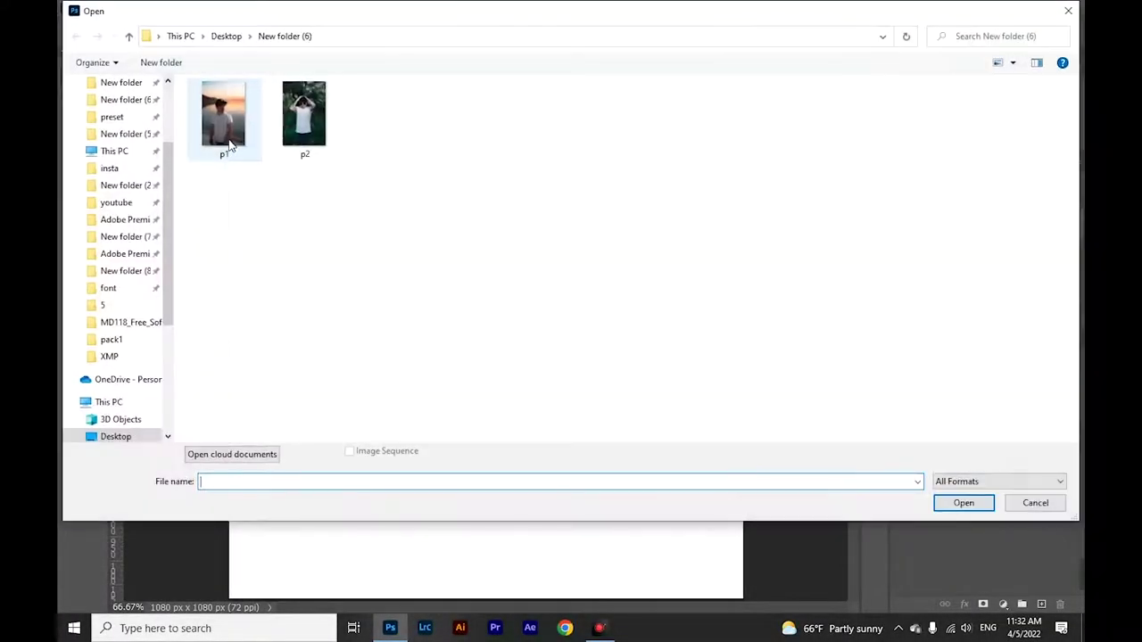
pyautogui.click(227, 142)
pyautogui.click(964, 503)
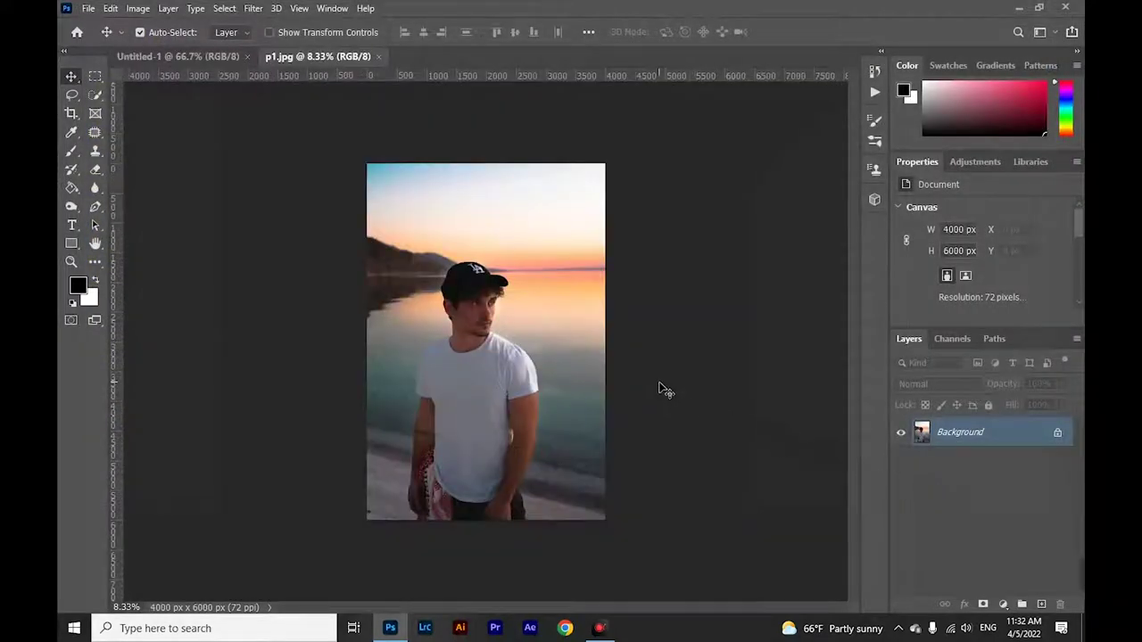
# Duplicate the Background as Layer 1 and move it into a new Group 1
pyautogui.hotkey('ctrl', 'j')
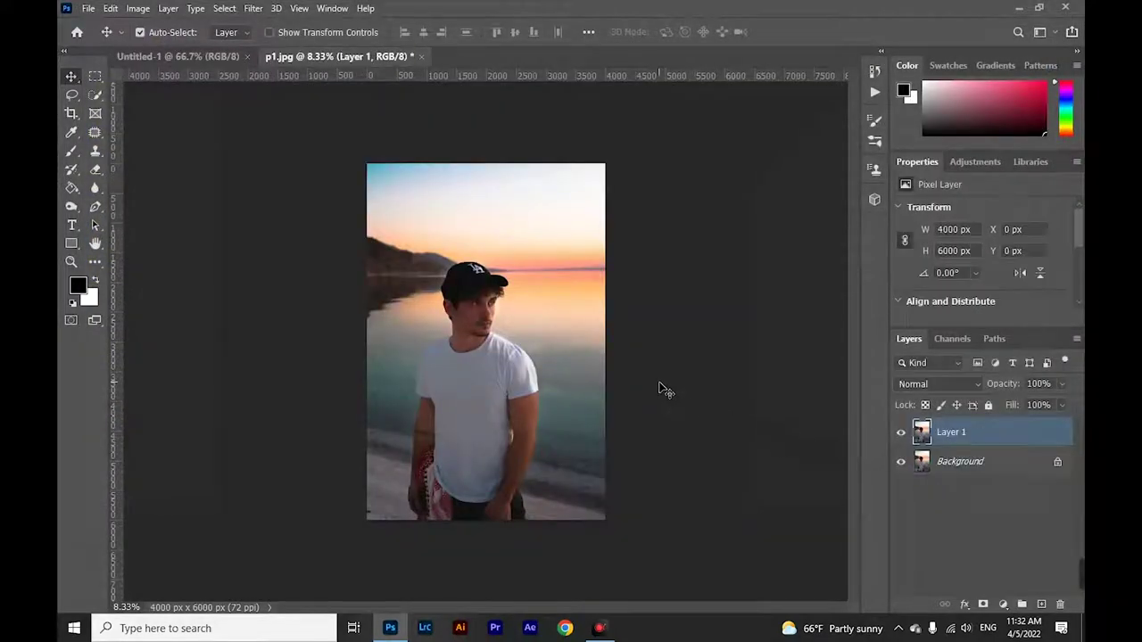
pyautogui.click(1022, 604)
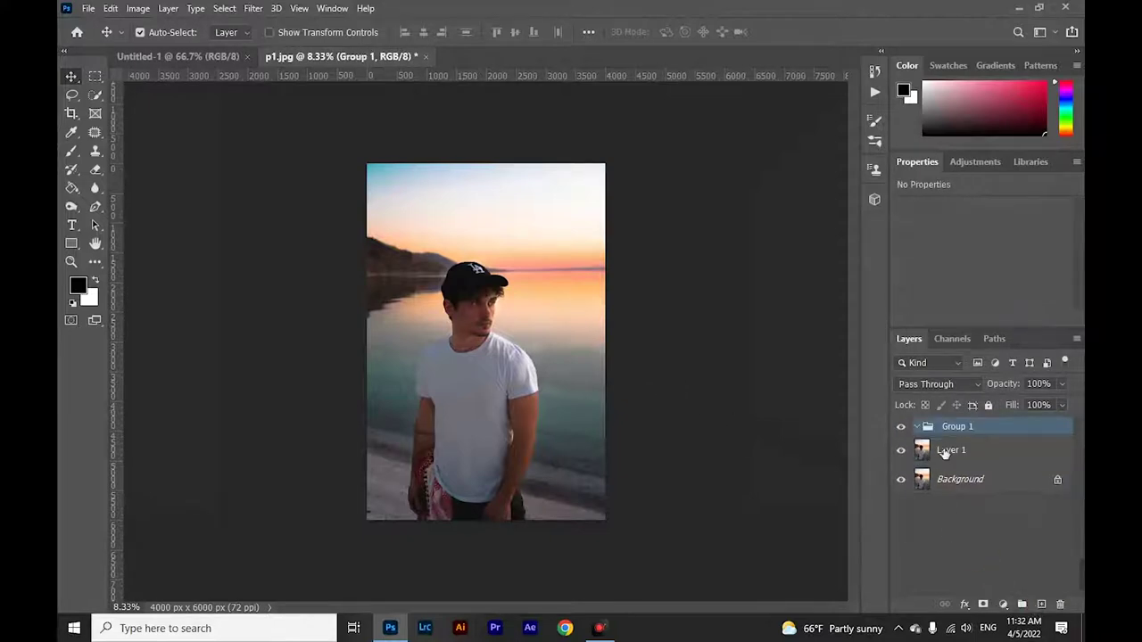
pyautogui.moveTo(945, 451); pyautogui.dragTo(944, 428)
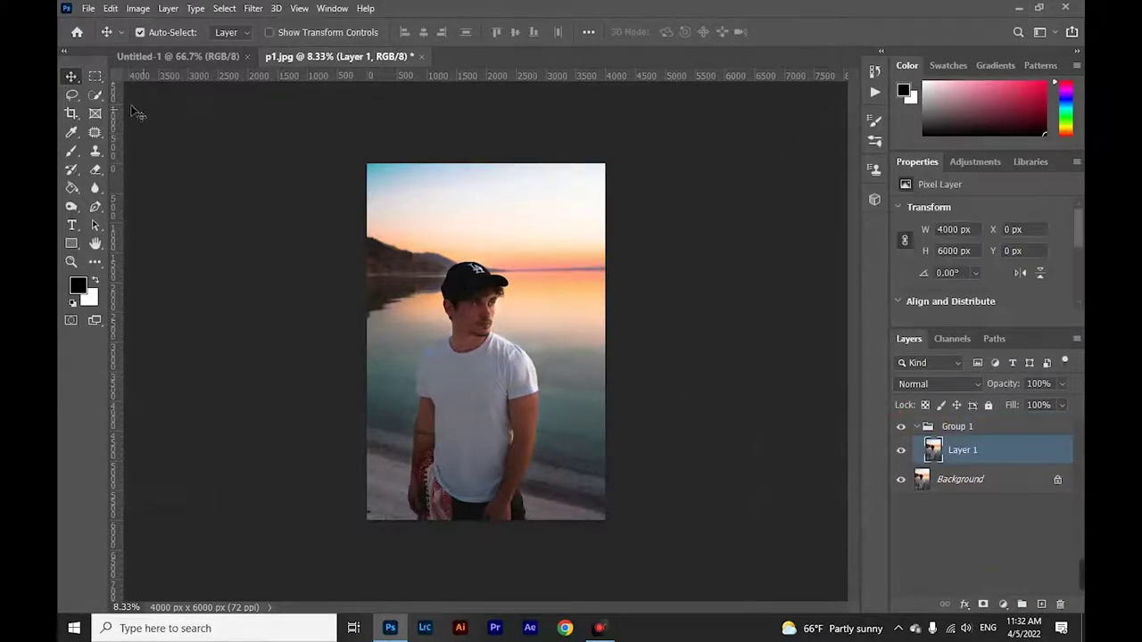
# Select the man with Select Subject and copy him twice to Layer 2 and Layer 2 copy
pyautogui.click(94, 96)
pyautogui.click(511, 32)
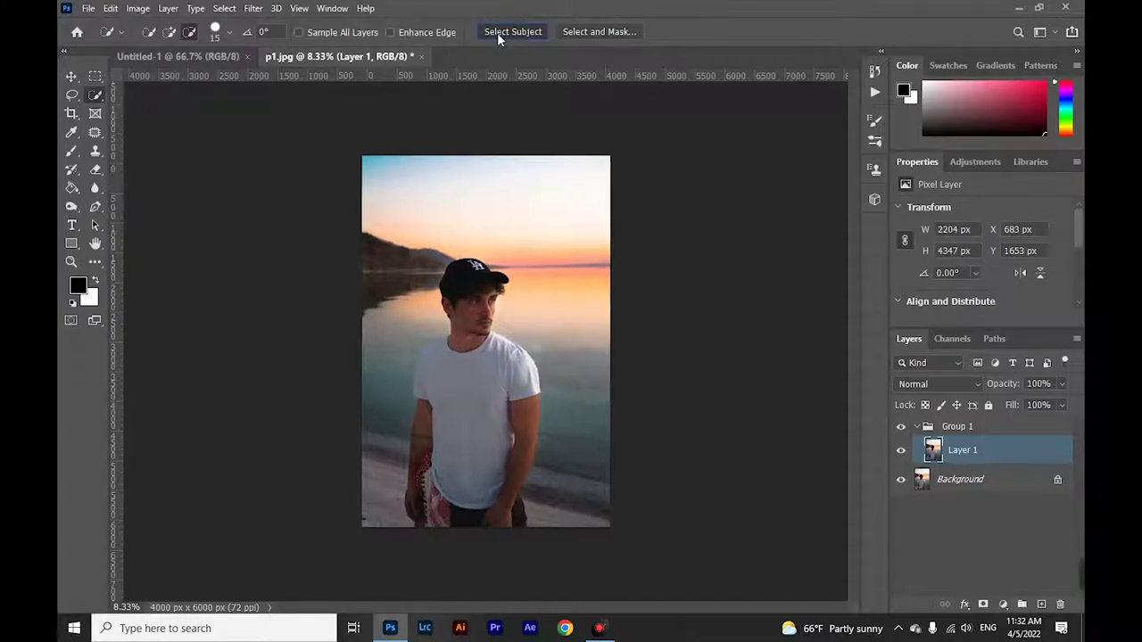
pyautogui.hotkey('ctrl', '+')
pyautogui.hotkey('ctrl', 'j')
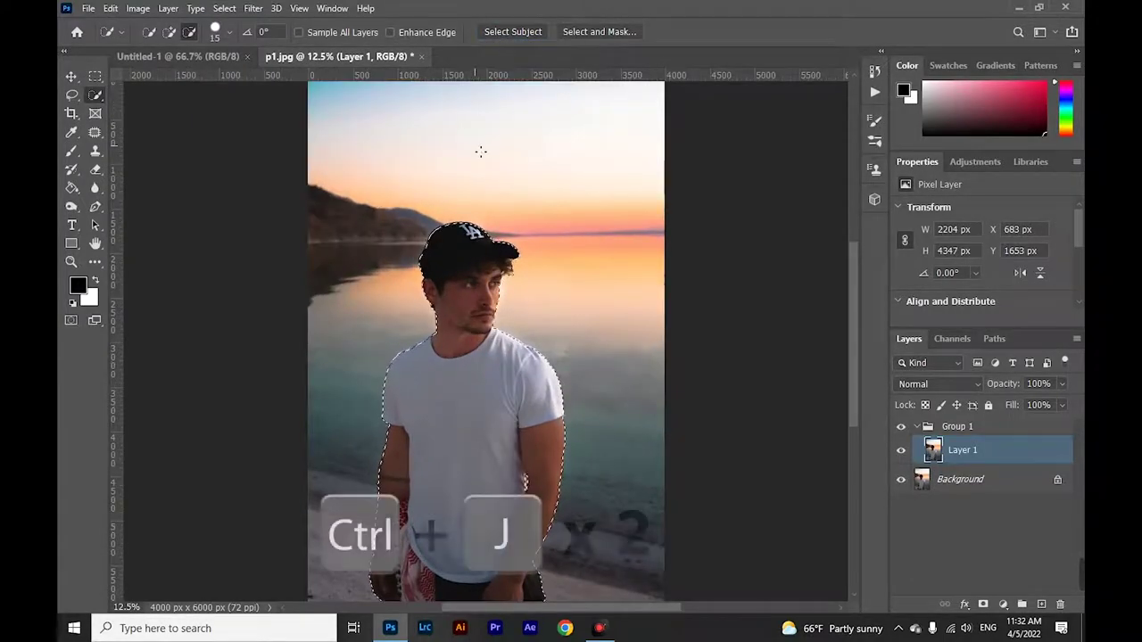
pyautogui.hotkey('ctrl', 'j')
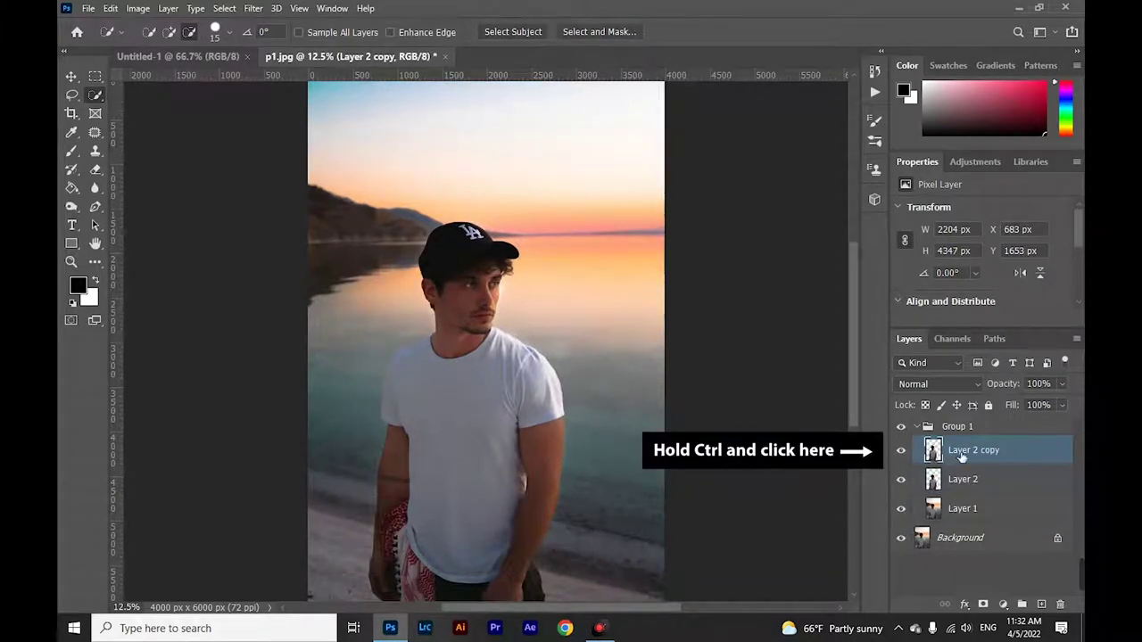
# Reload the man's outline, hide both cut-out copies, and make Layer 1 active
pyautogui.keyDown('ctrl'); pyautogui.click(933, 451); pyautogui.keyUp('ctrl')
pyautogui.click(901, 449)
pyautogui.click(901, 479)
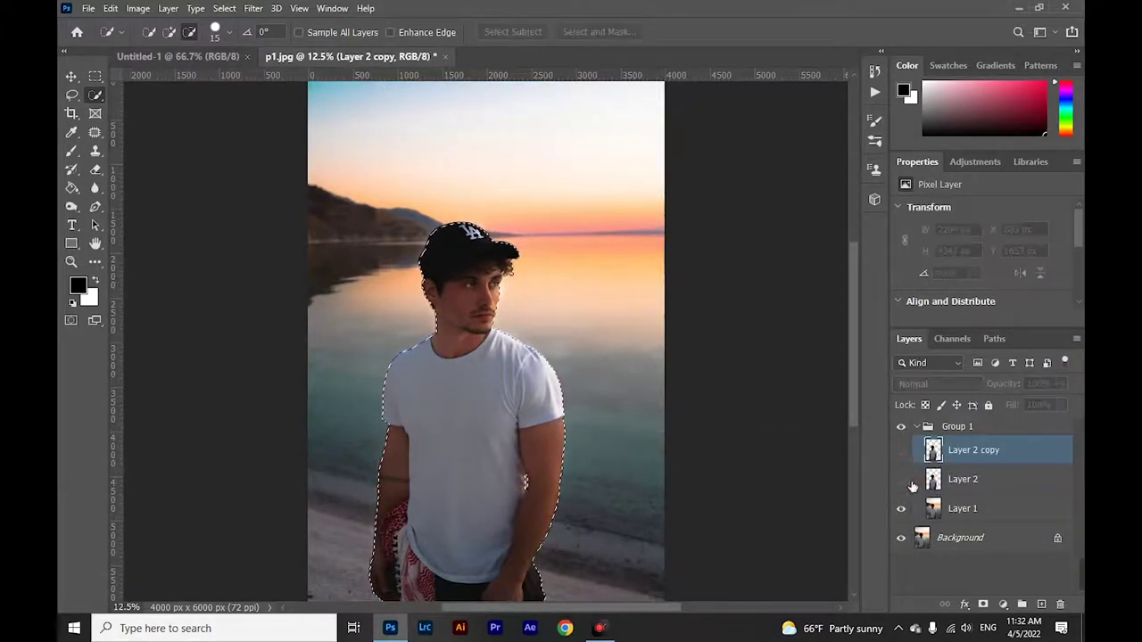
pyautogui.click(967, 510)
pyautogui.click(228, 9)
pyautogui.moveTo(268, 223)
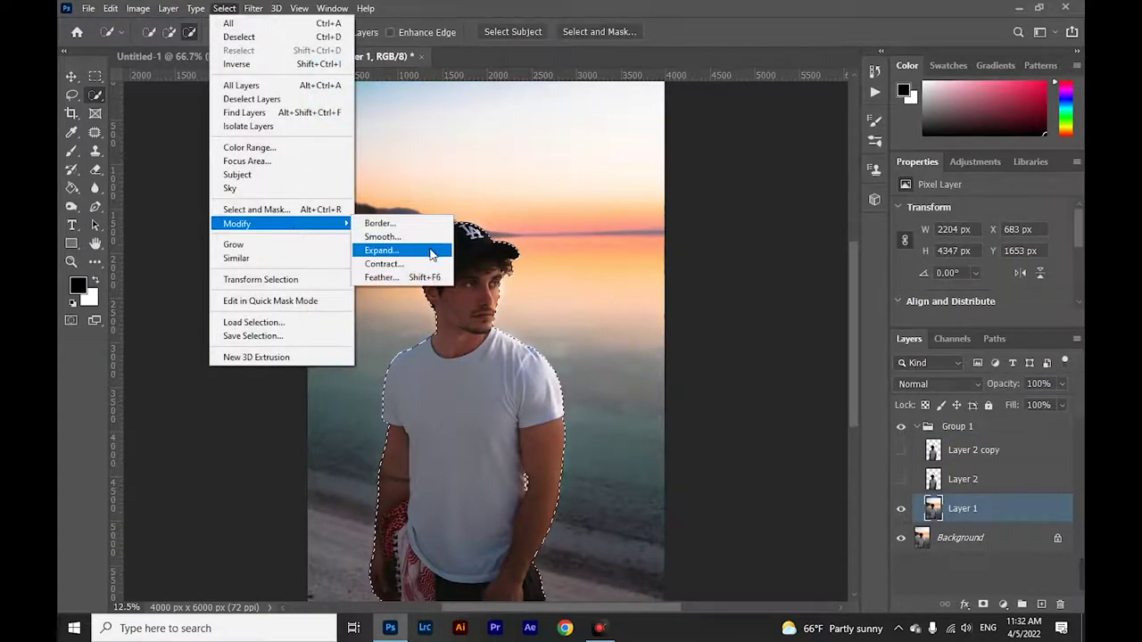
# Expand the selection by 30 px, Content-Aware fill the man away on Layer 1, then deselect
pyautogui.click(432, 252)
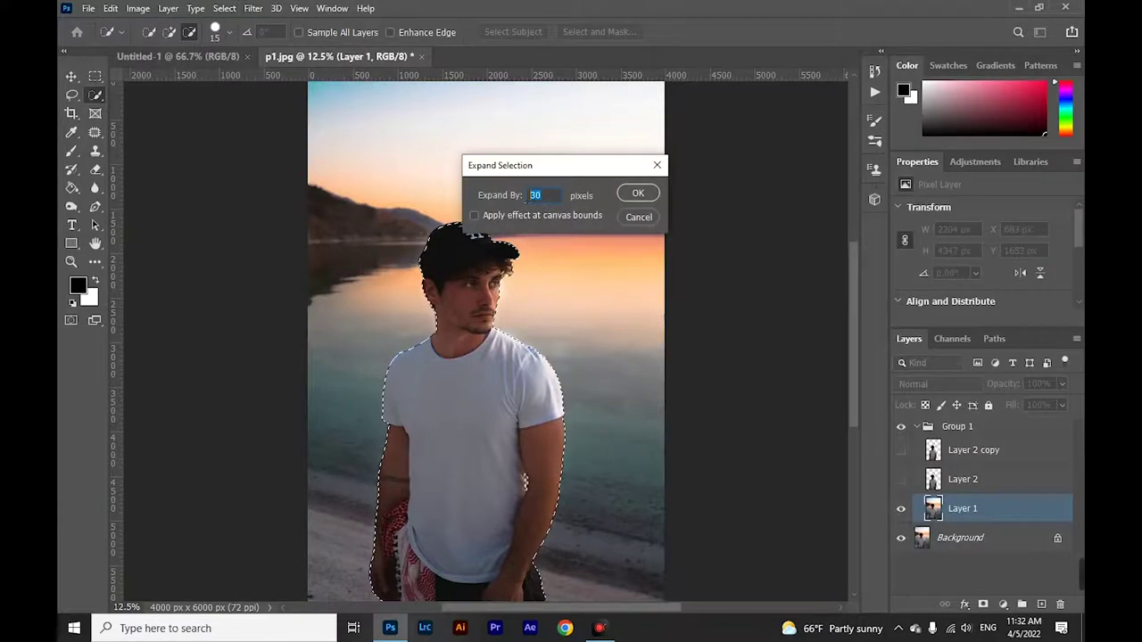
pyautogui.click(648, 194)
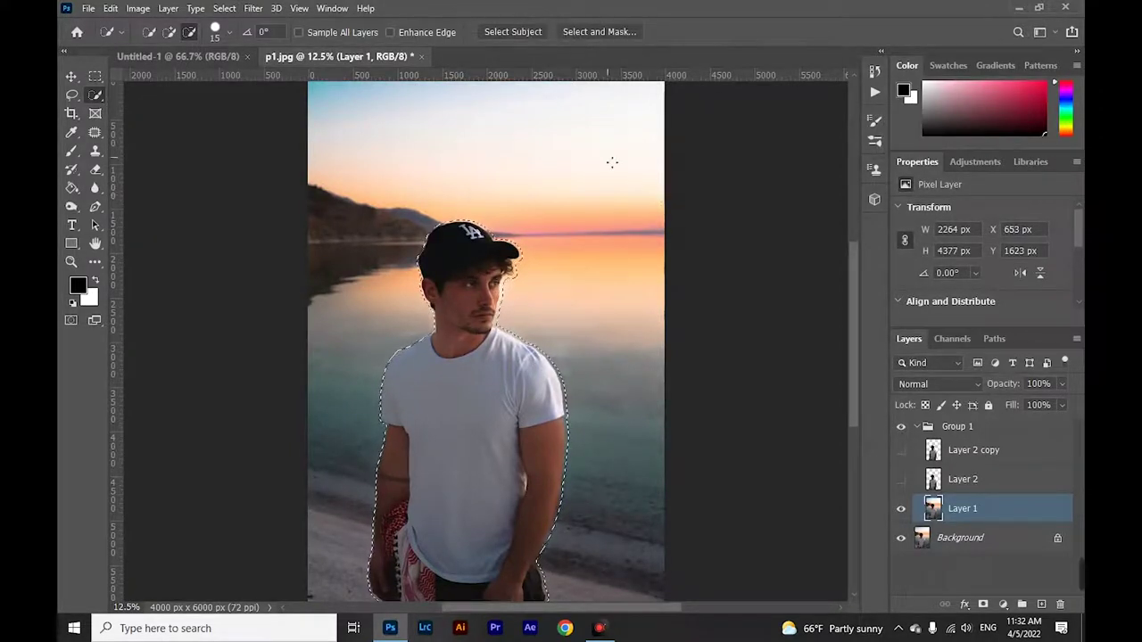
pyautogui.click(111, 8)
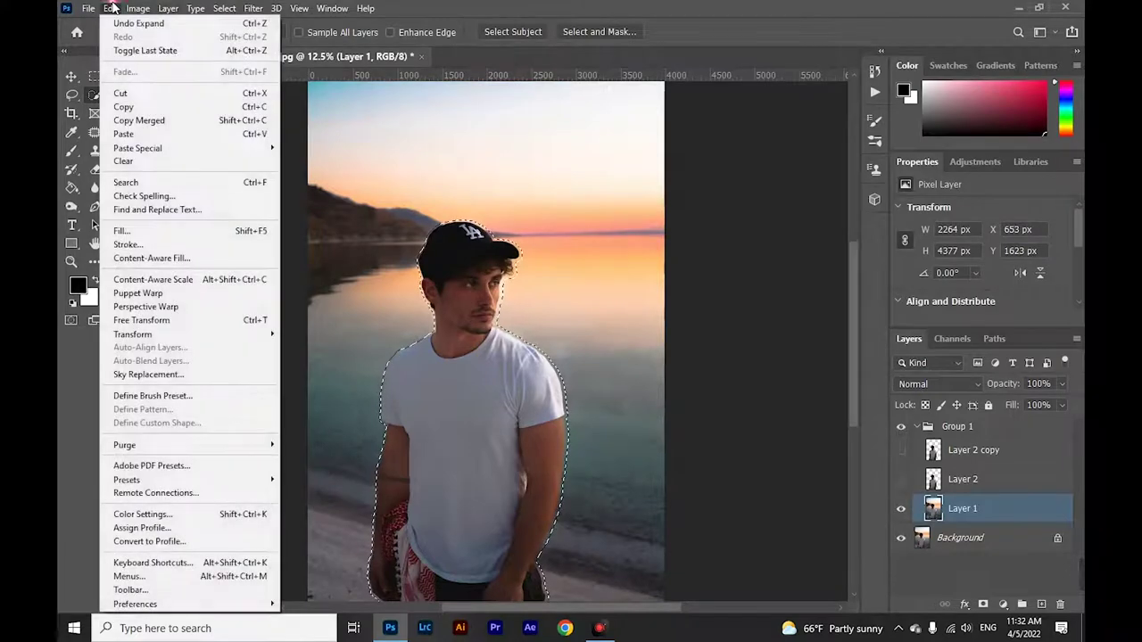
pyautogui.click(205, 230)
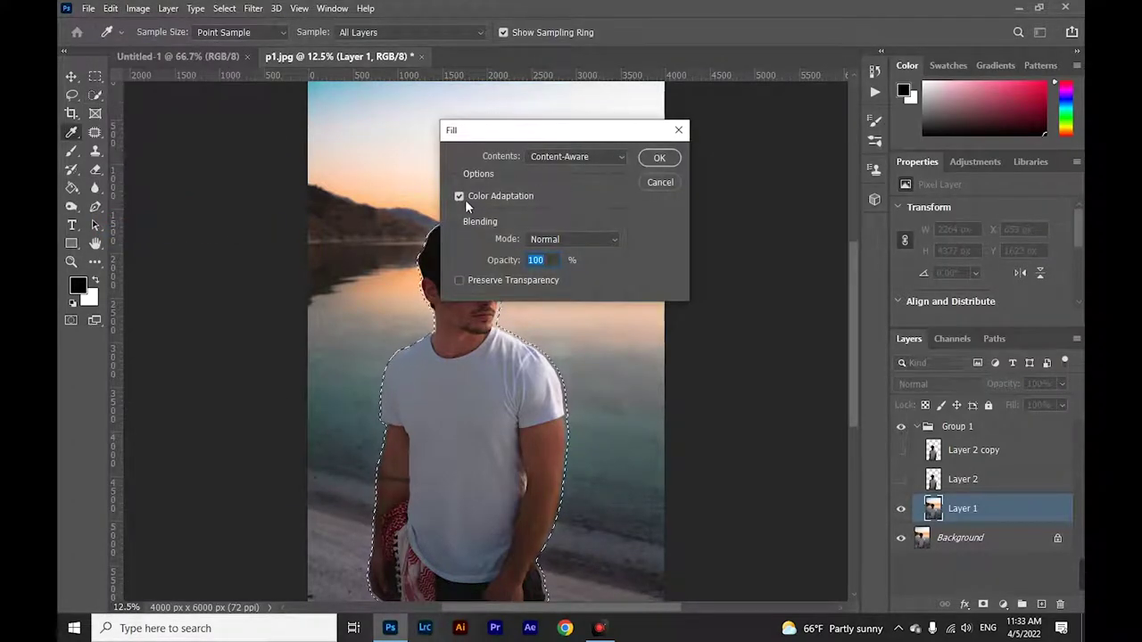
pyautogui.click(659, 158)
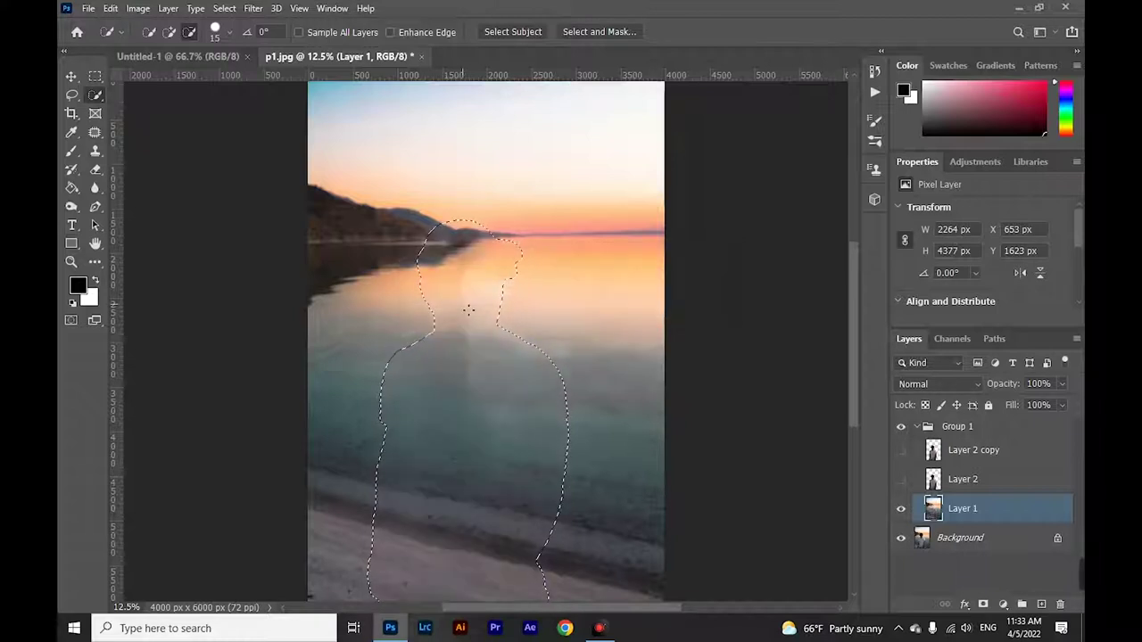
pyautogui.hotkey('ctrl', 'd')
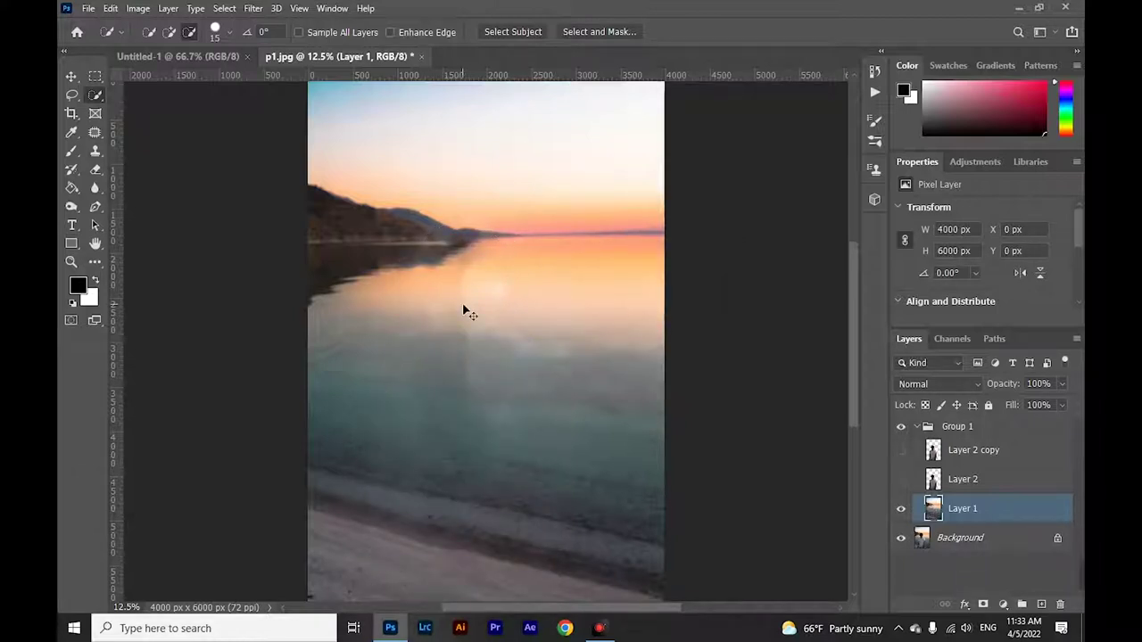
pyautogui.hotkey('ctrl', '+')
pyautogui.hotkey('ctrl', '+')
# Patch the bright circular blotch and pale vertical streak on Layer 1 with clean lake water
pyautogui.scroll(2, 467, 310)
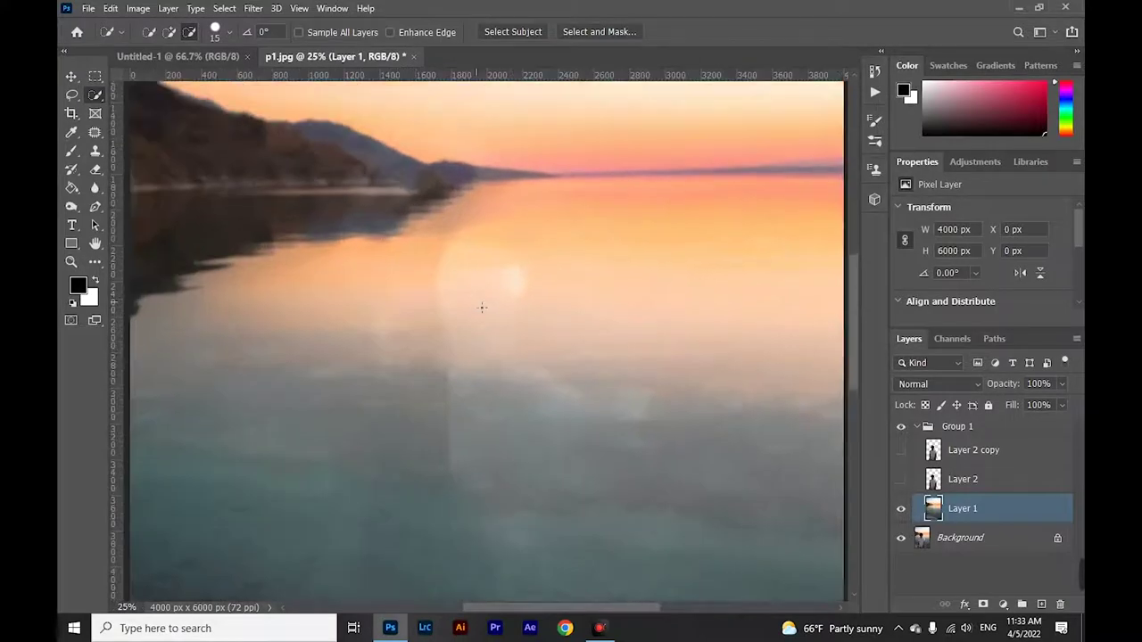
pyautogui.click(94, 132)
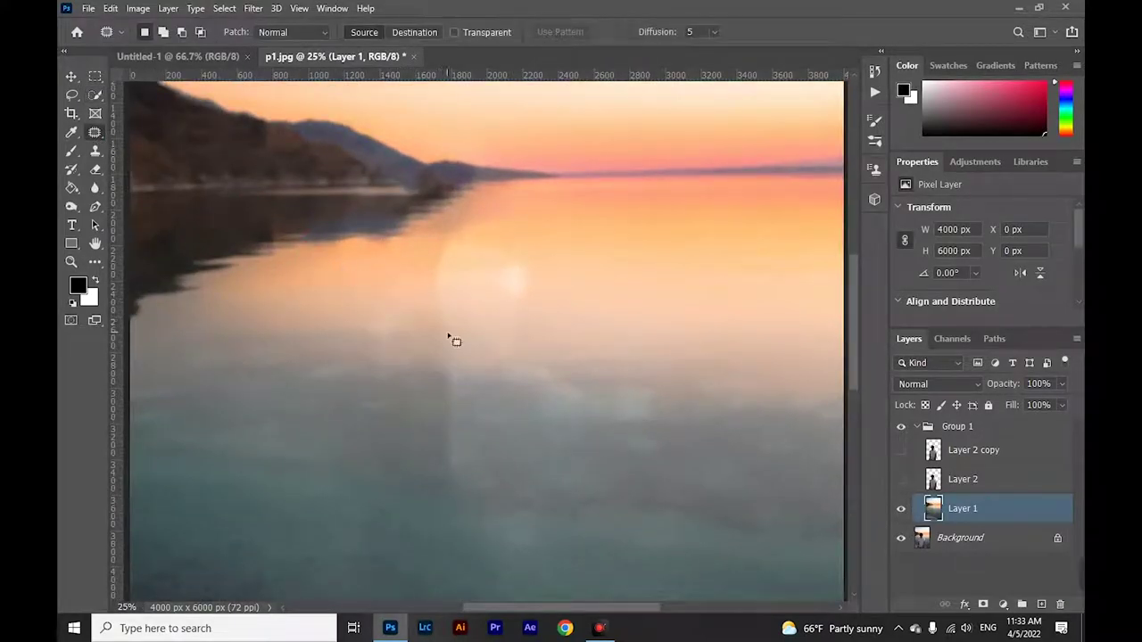
pyautogui.moveTo(458, 223)
pyautogui.mouseDown()
pyautogui.moveTo(456, 298)
pyautogui.moveTo(437, 290)
pyautogui.mouseUp()
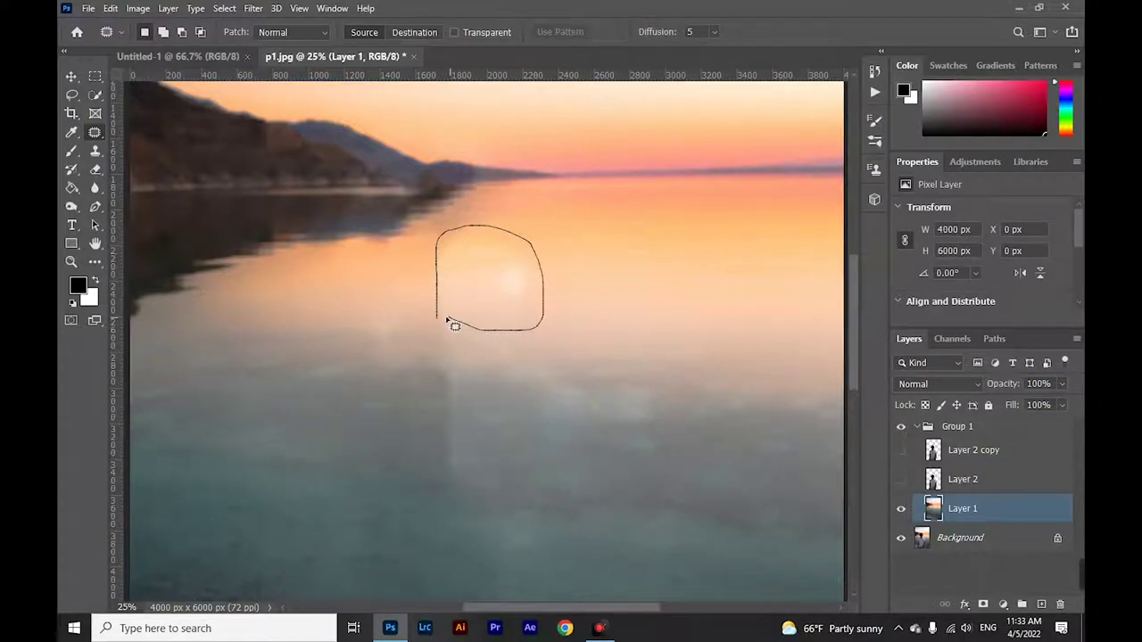
pyautogui.moveTo(449, 320); pyautogui.dragTo(443, 319)
pyautogui.moveTo(459, 288); pyautogui.dragTo(580, 303)
pyautogui.hotkey('ctrl', 'd')
pyautogui.scroll(-1, 433, 312)
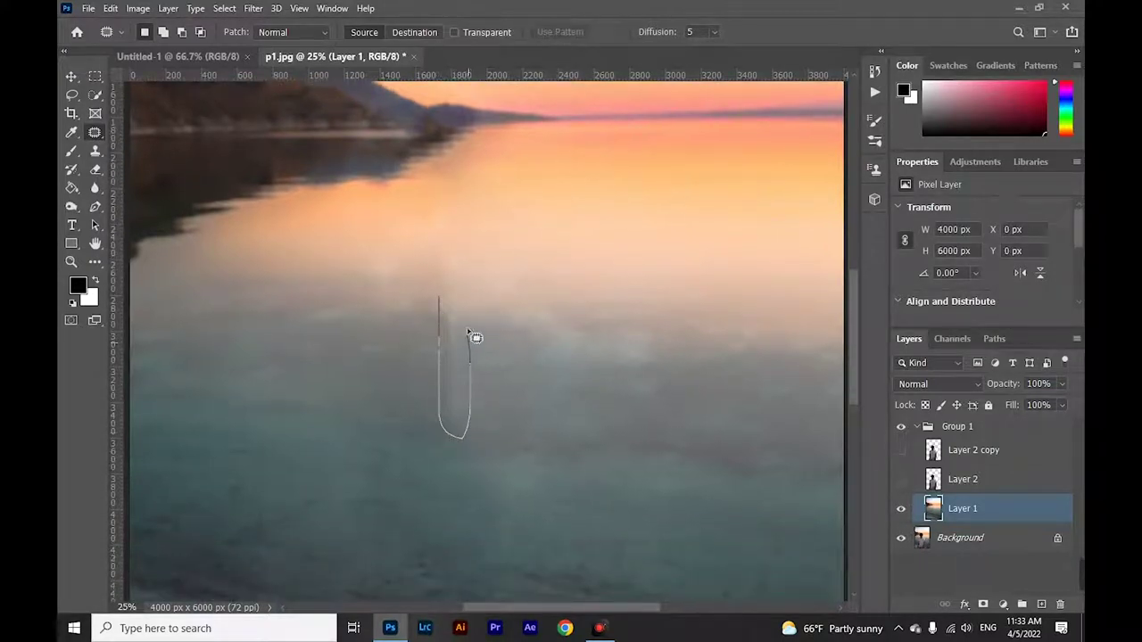
pyautogui.moveTo(451, 293)
pyautogui.mouseDown()
pyautogui.moveTo(480, 327)
pyautogui.moveTo(566, 331)
pyautogui.mouseUp()
pyautogui.hotkey('ctrl', 'd')
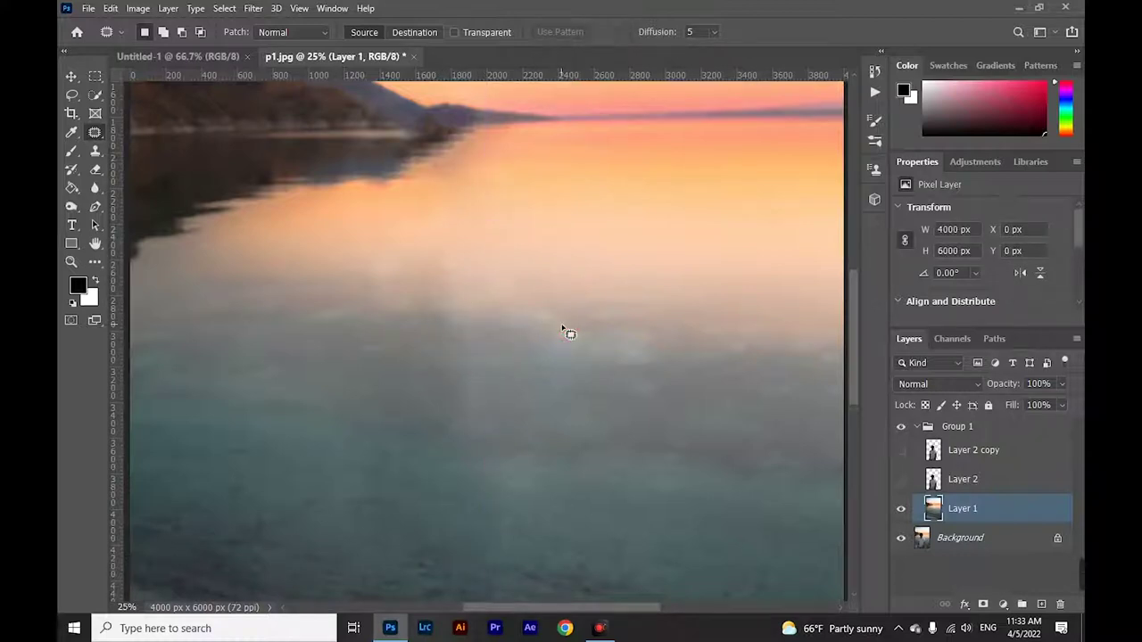
pyautogui.hotkey('ctrl', '-')
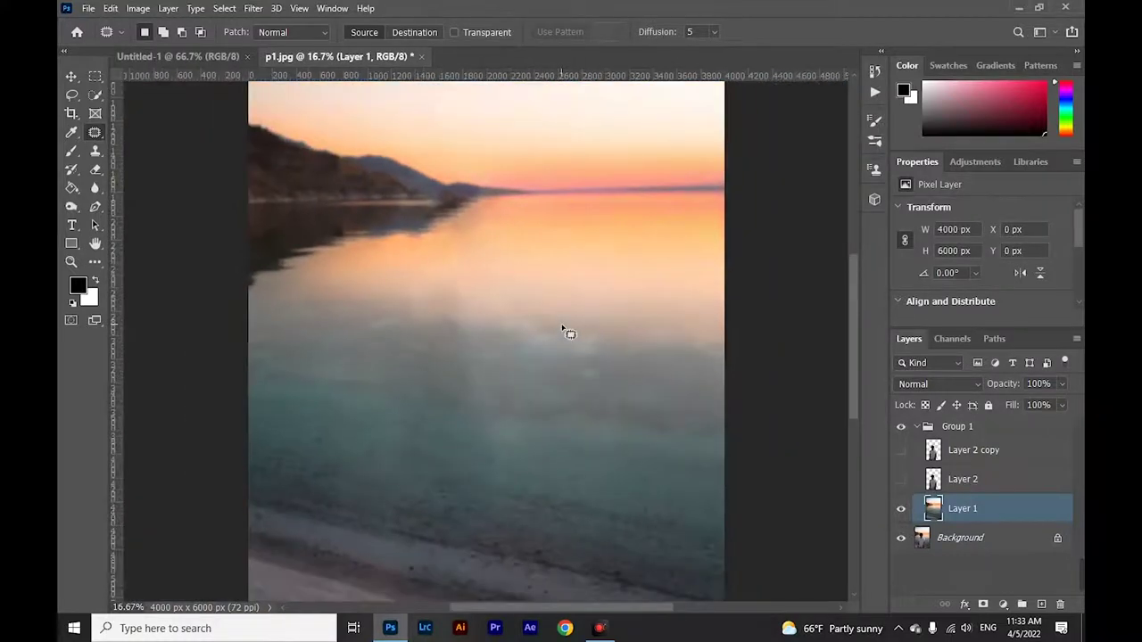
# Show and select Layer 2, then add a Levels adjustment with midtones at 0.68
pyautogui.click(903, 481)
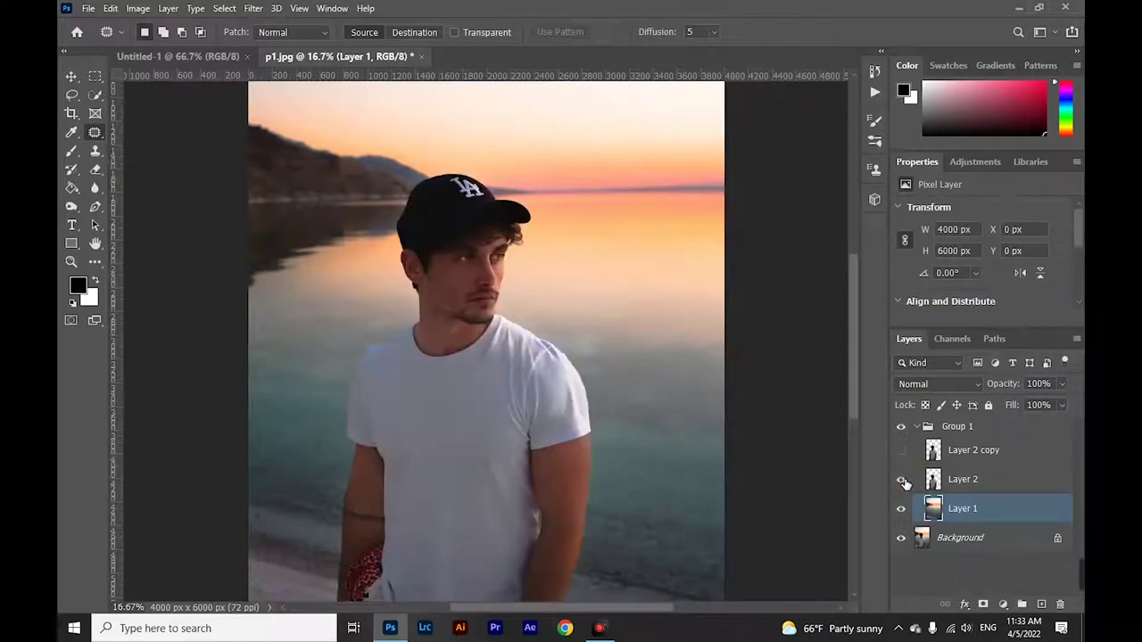
pyautogui.scroll(-3, 689, 396)
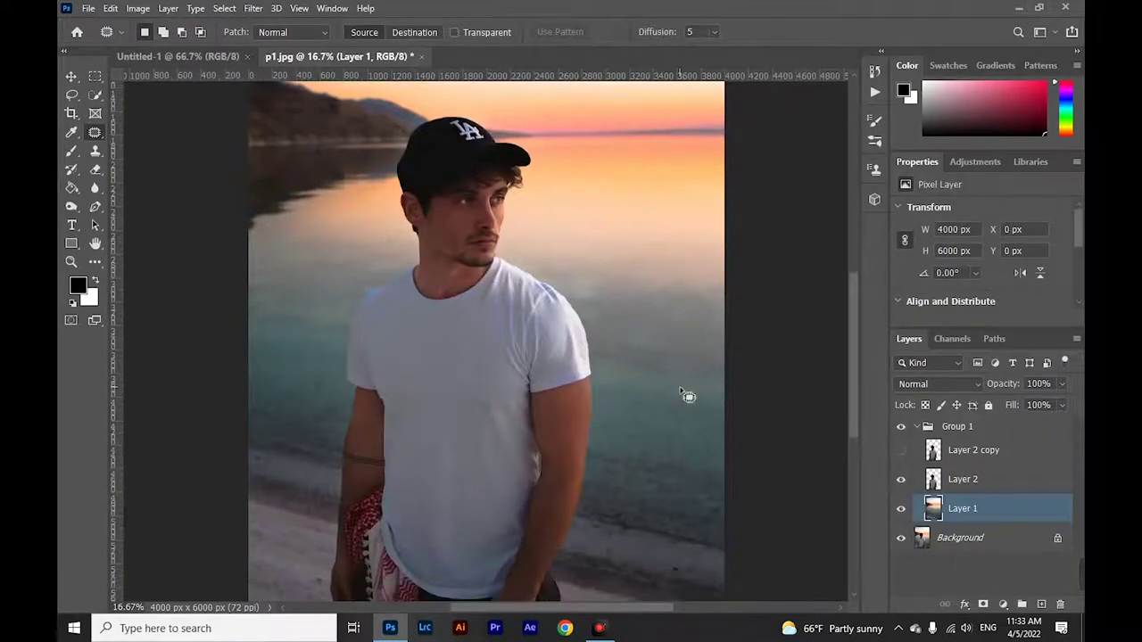
pyautogui.click(953, 480)
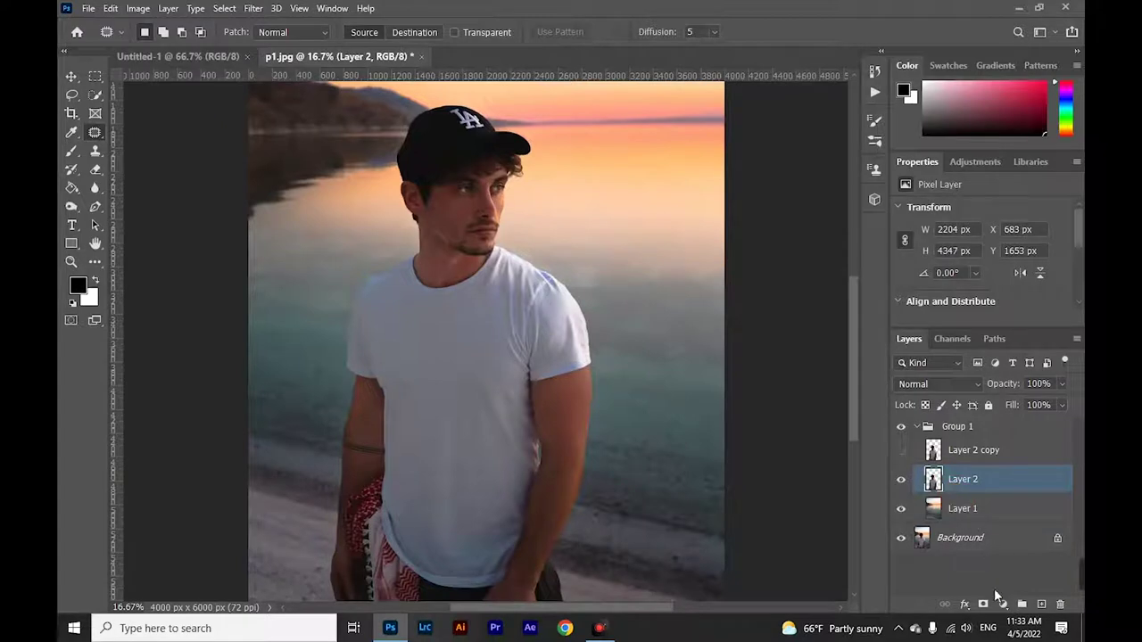
pyautogui.click(1001, 605)
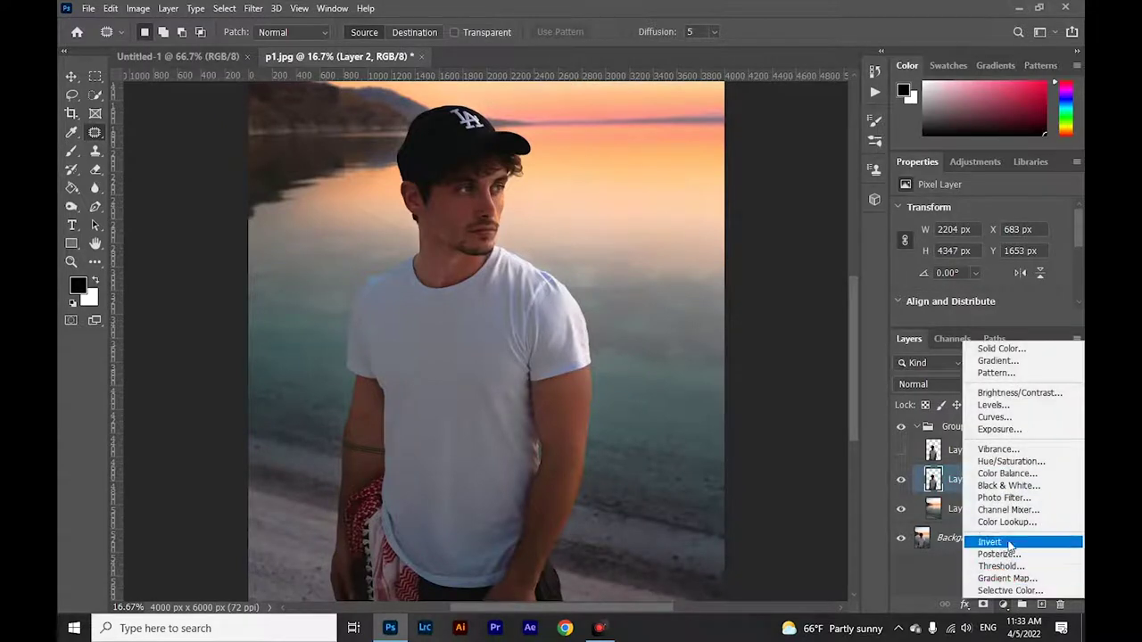
pyautogui.click(1014, 406)
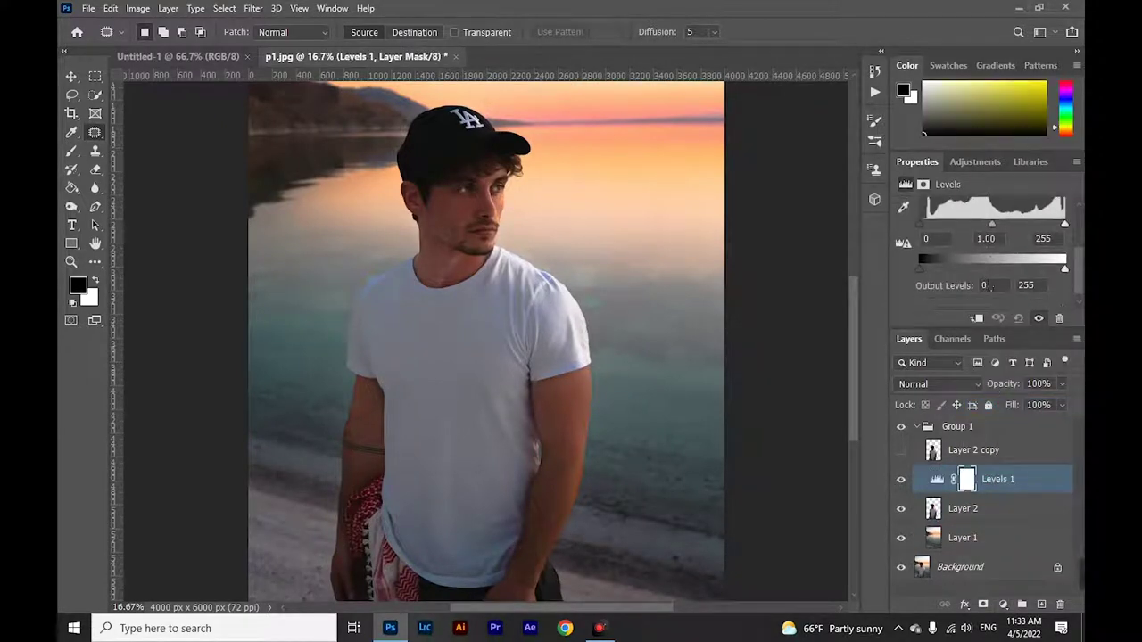
pyautogui.moveTo(990, 228); pyautogui.dragTo(1010, 228)
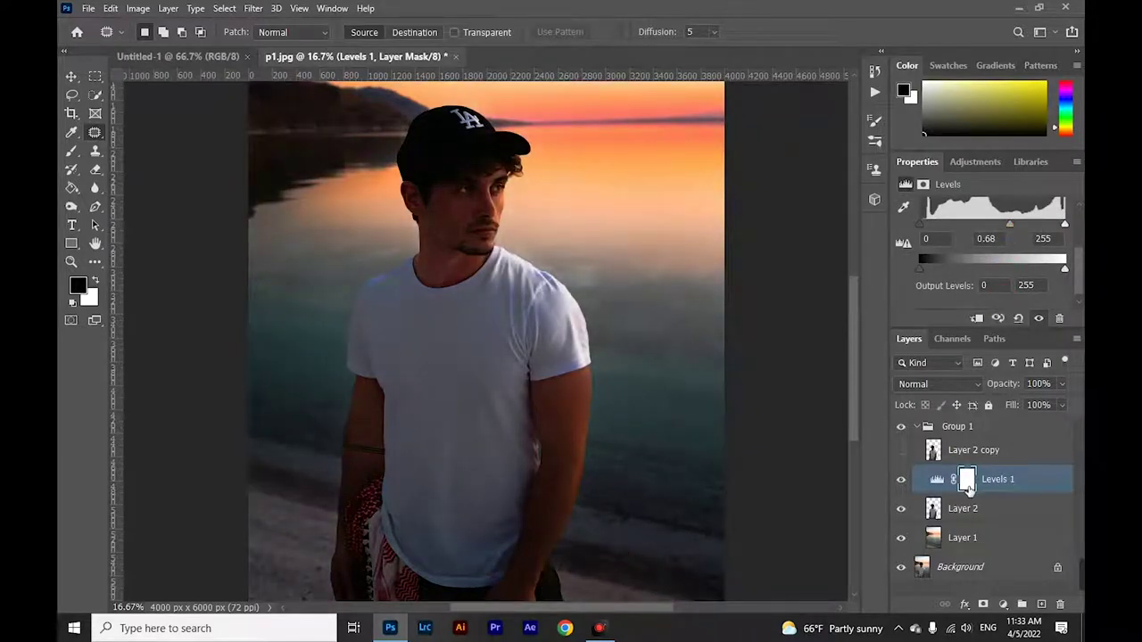
# Clip Levels 1 to Layer 2 so it darkens only the man, and reselect Layer 2
pyautogui.rightClick(1006, 482)
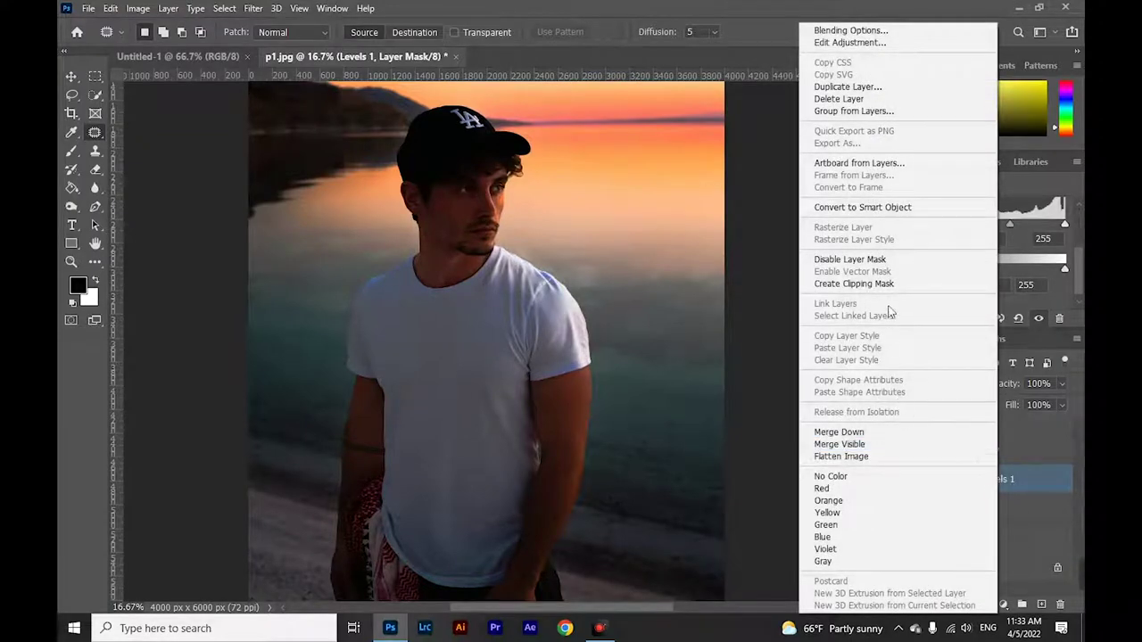
pyautogui.click(854, 284)
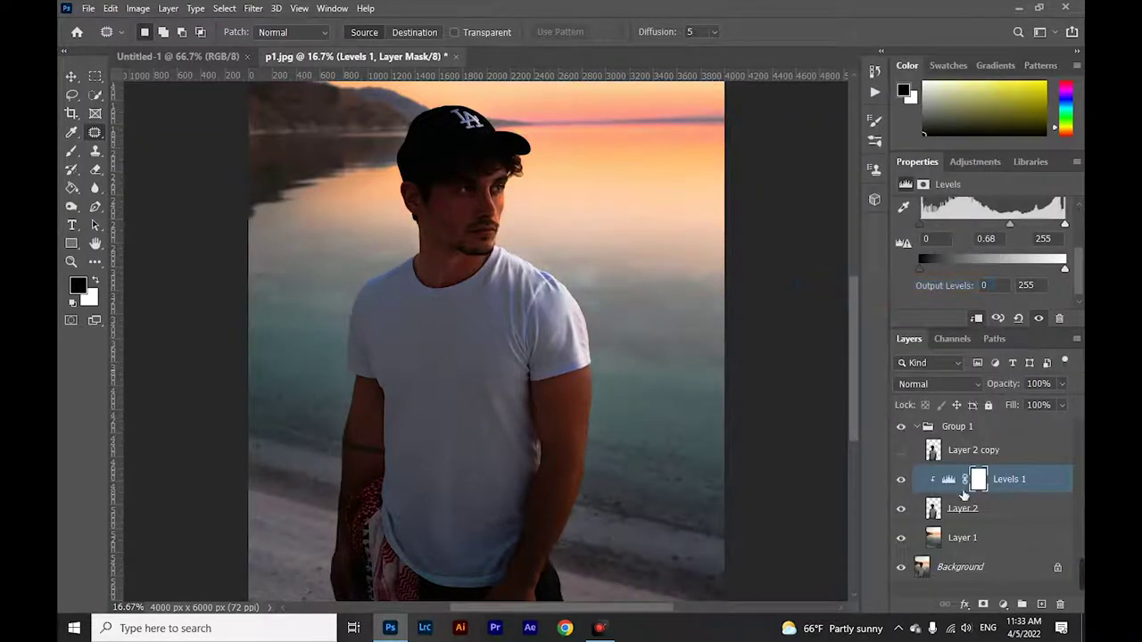
pyautogui.click(978, 508)
pyautogui.click(254, 9)
pyautogui.moveTo(332, 286)
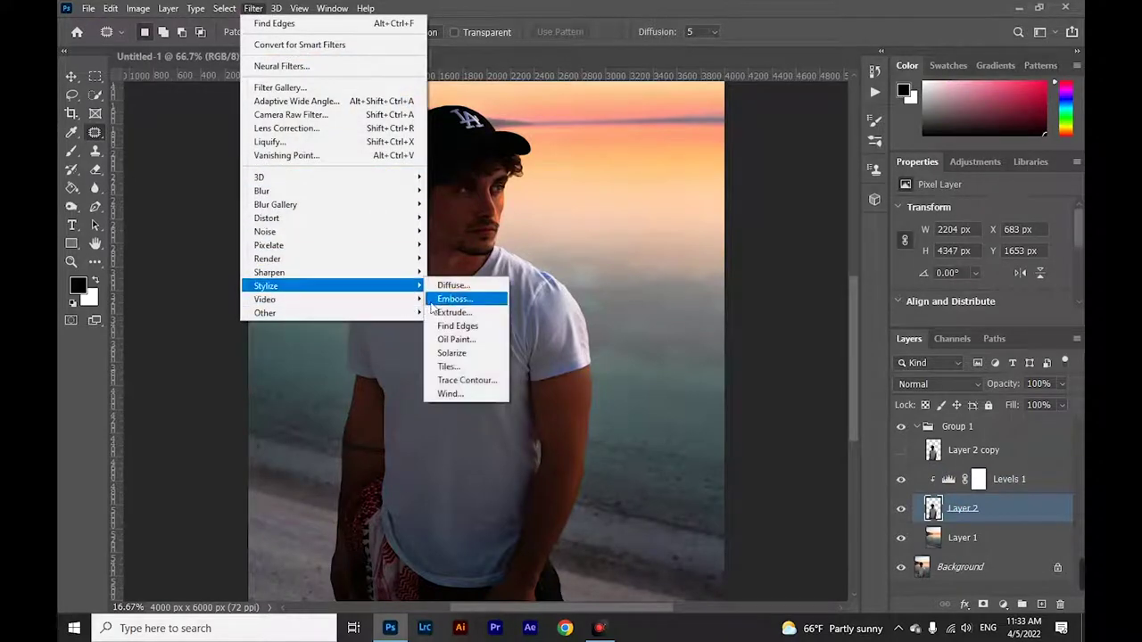
# Apply Find Edges to Layer 2, desaturate it, and invert it so the outlines turn light
pyautogui.click(488, 326)
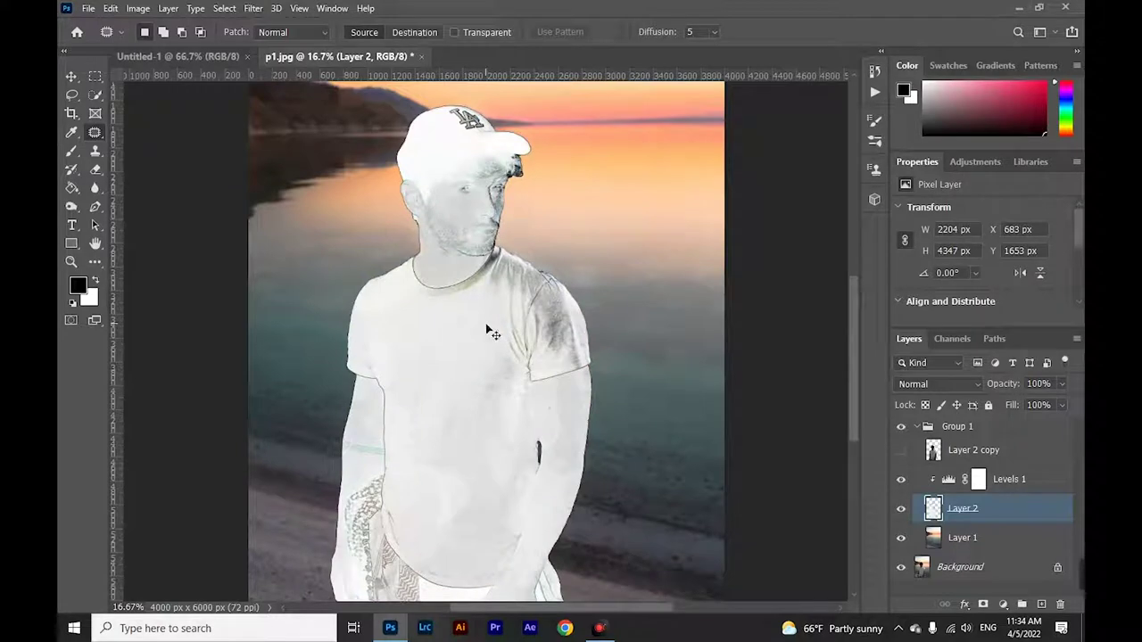
pyautogui.hotkey('ctrl', 'shift', 'u')
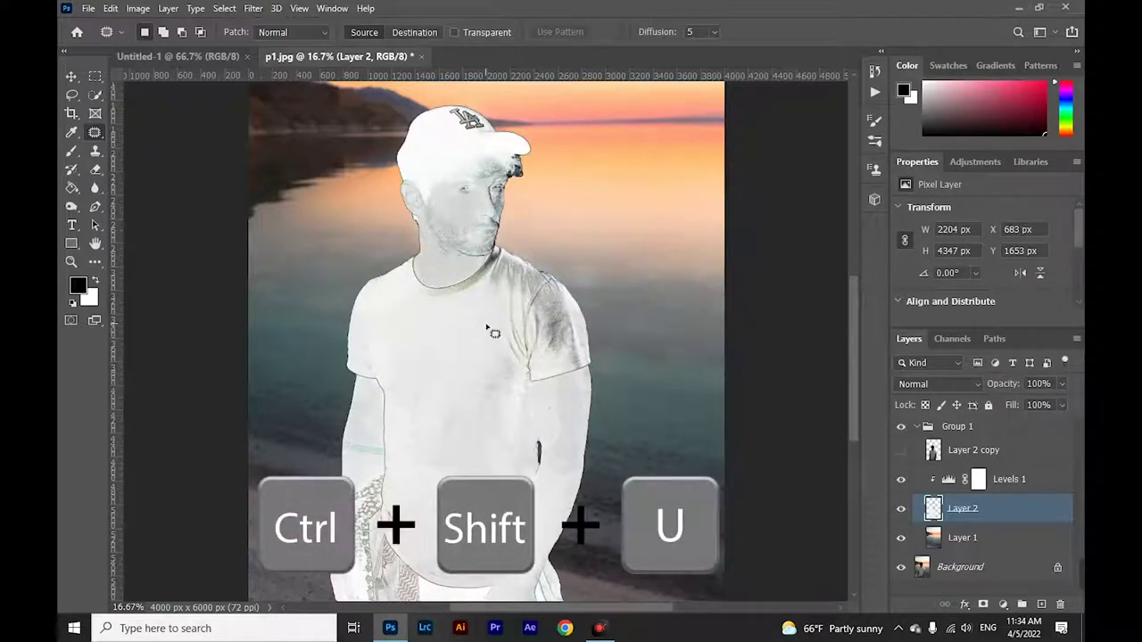
pyautogui.click(76, 75)
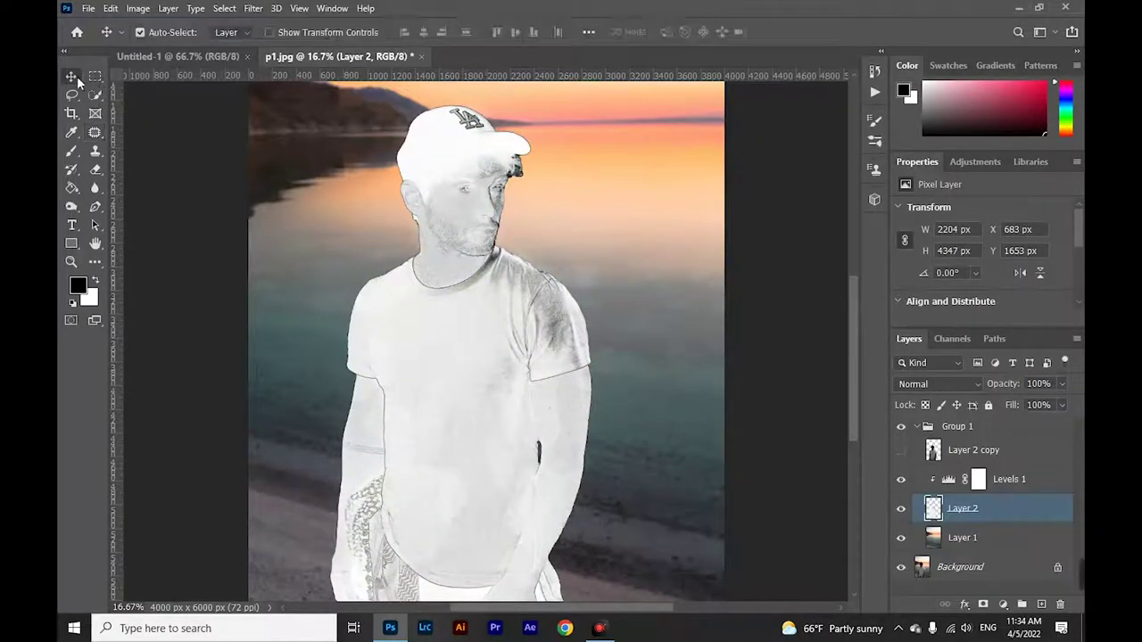
pyautogui.hotkey('ctrl', 'i')
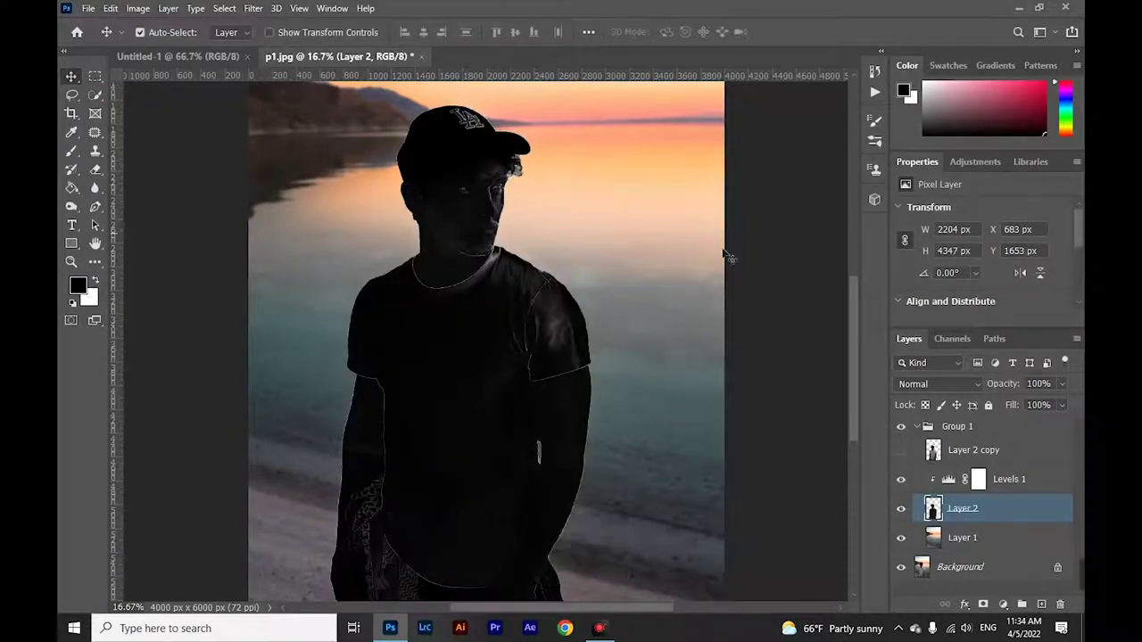
# Set Layer 2's blend mode to Screen and make Layer 2 copy visible again
pyautogui.click(921, 382)
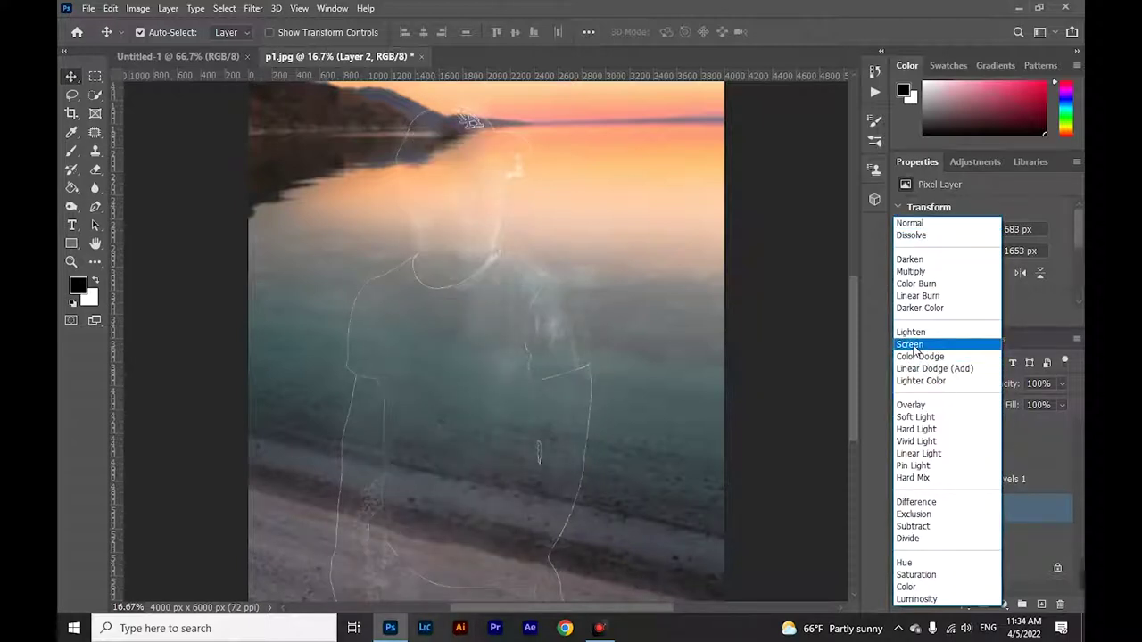
pyautogui.click(916, 345)
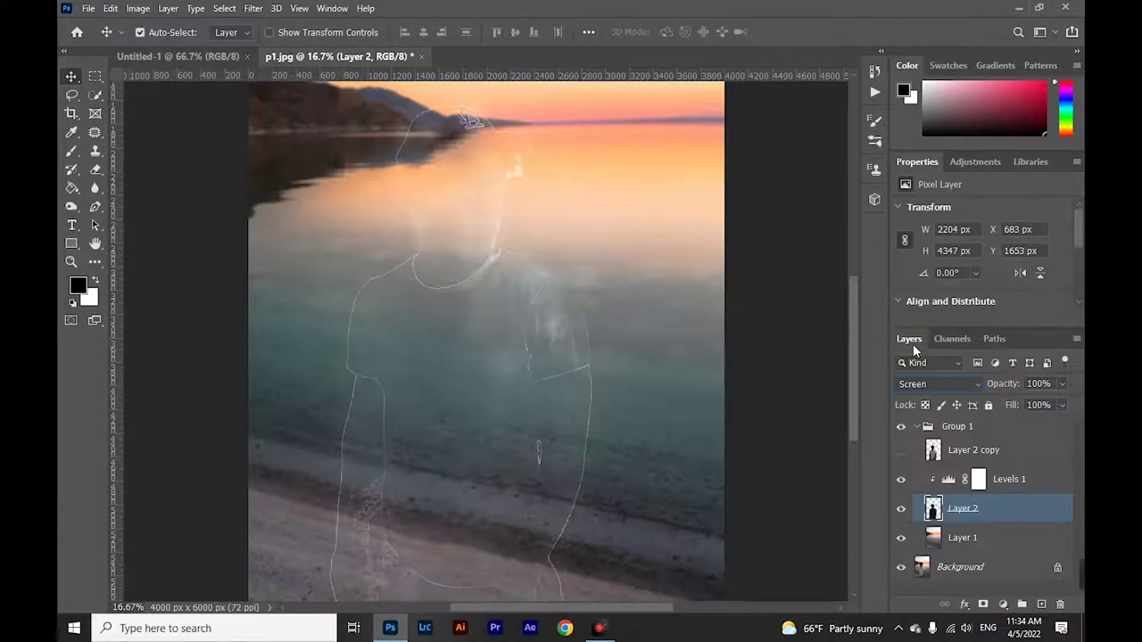
pyautogui.click(963, 453)
pyautogui.click(901, 451)
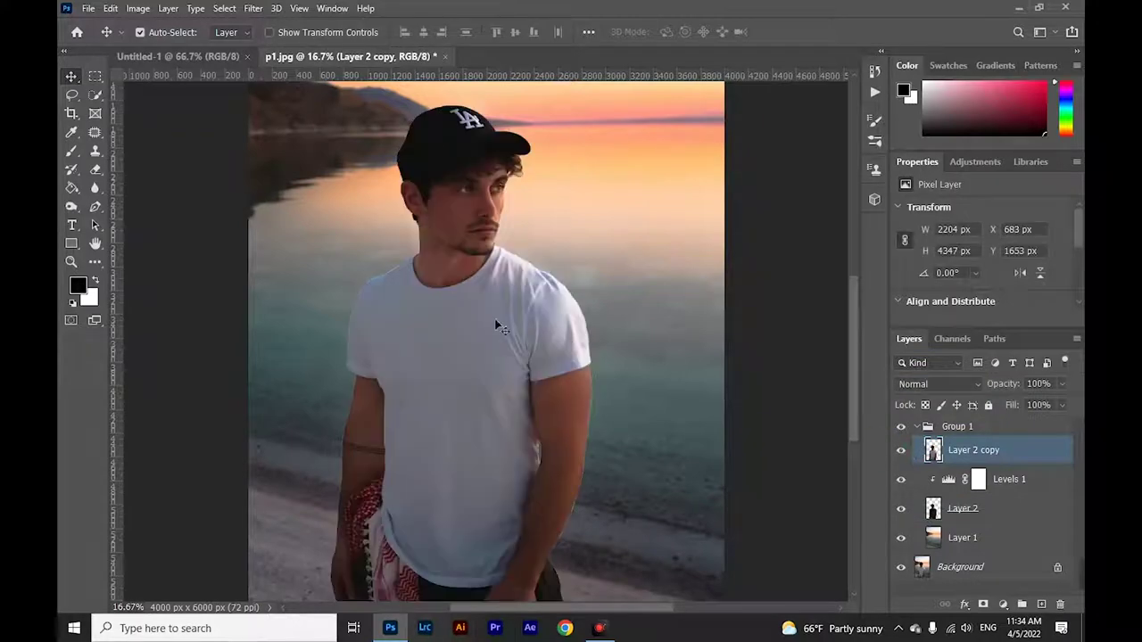
# Quick-select the man's white T-shirt on Layer 2 copy, subtracting both arms from the selection
pyautogui.click(95, 96)
pyautogui.moveTo(436, 341); pyautogui.dragTo(508, 336)
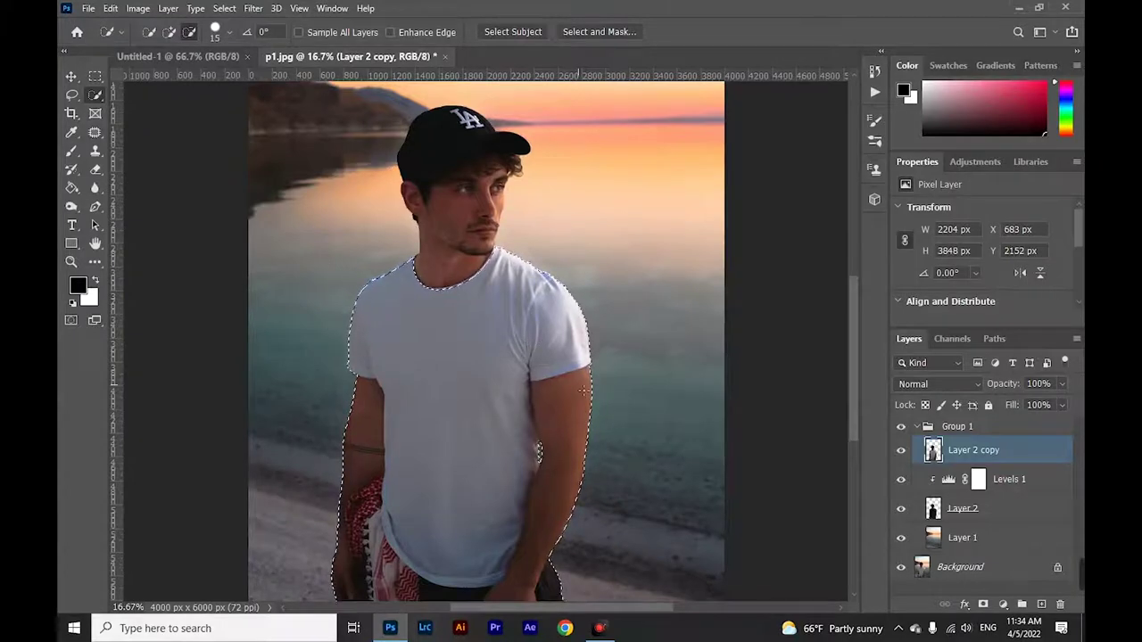
pyautogui.hotkey('ctrl', '+')
pyautogui.scroll(-2, 625, 348)
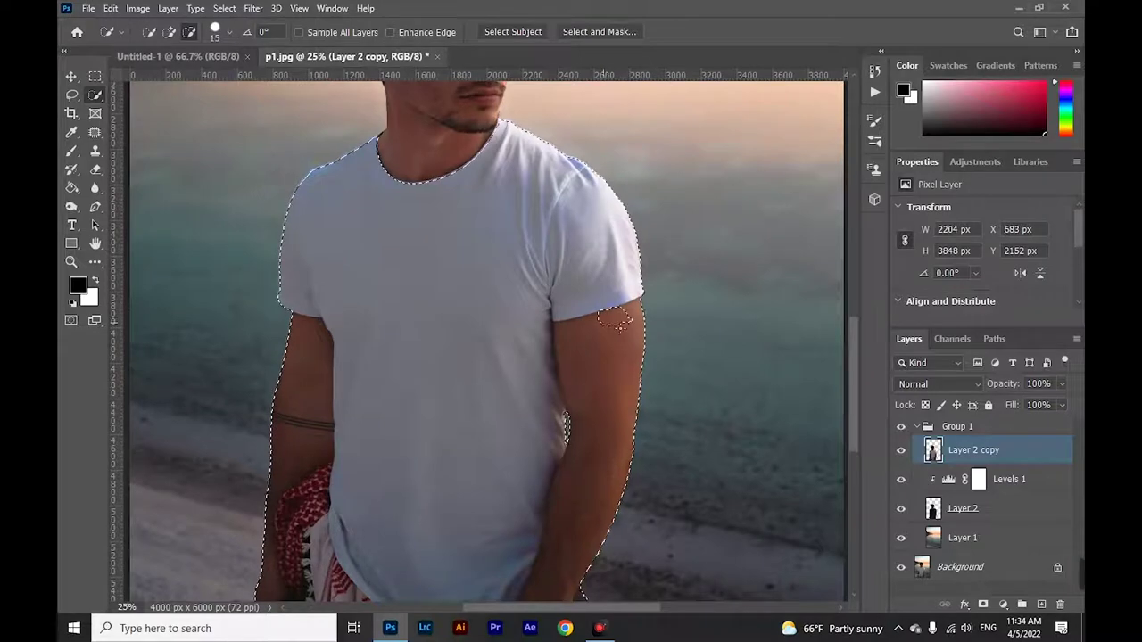
pyautogui.keyDown('alt'); pyautogui.click(616, 320); pyautogui.keyUp('alt')
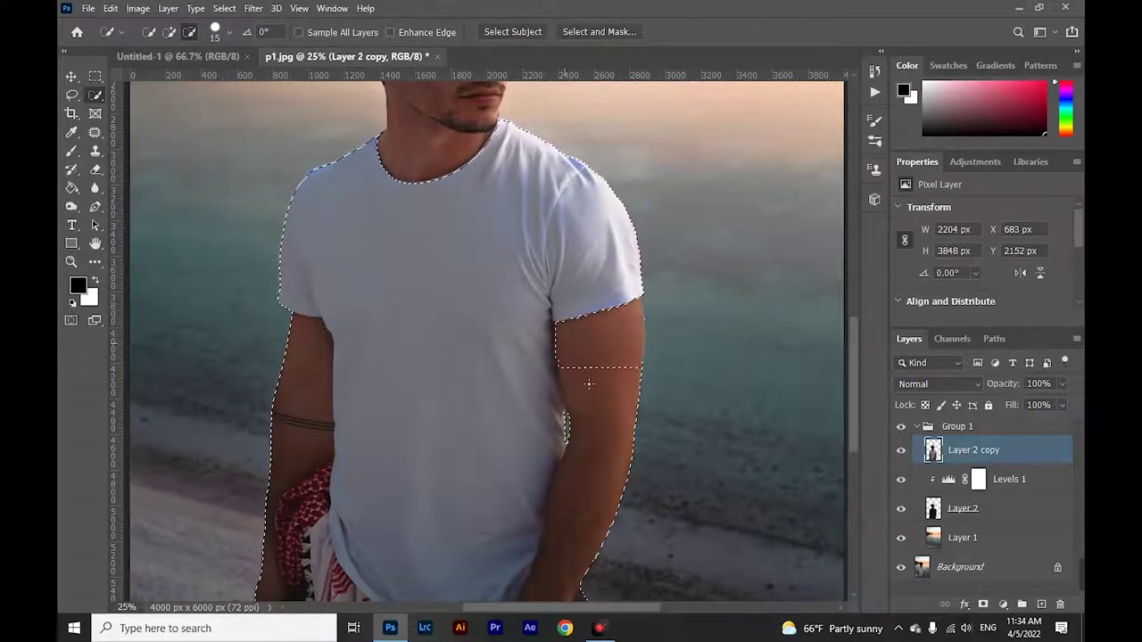
pyautogui.moveTo(588, 383)
pyautogui.mouseDown()
pyautogui.moveTo(594, 467)
pyautogui.moveTo(577, 525)
pyautogui.mouseUp()
pyautogui.scroll(-1, 597, 463)
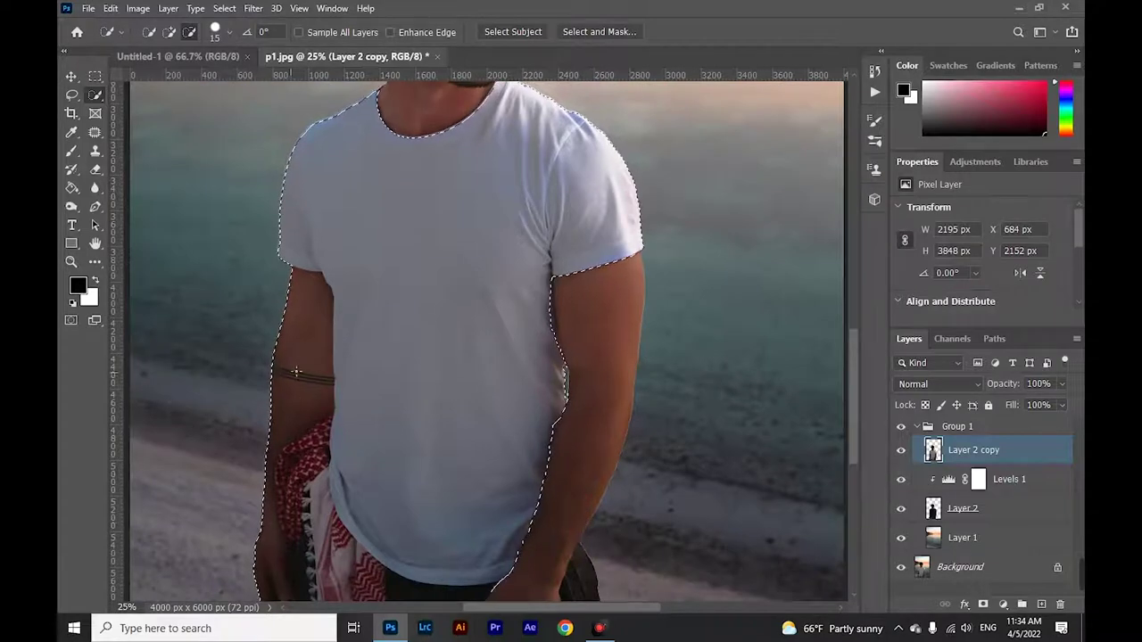
pyautogui.moveTo(294, 276)
pyautogui.mouseDown()
pyautogui.moveTo(297, 443)
pyautogui.moveTo(362, 576)
pyautogui.mouseUp()
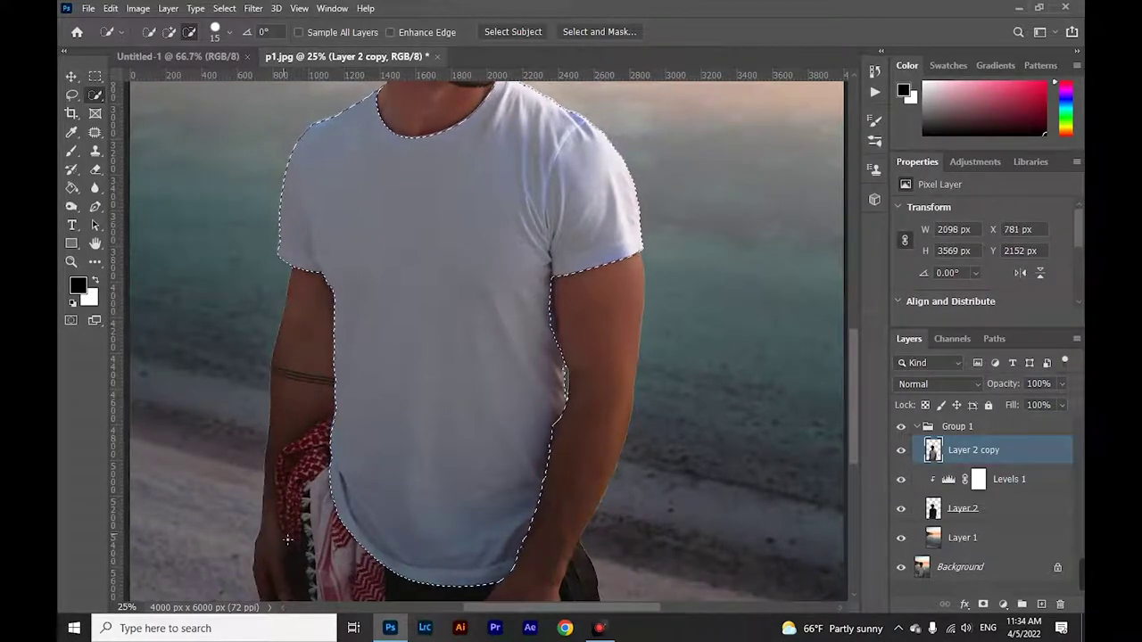
pyautogui.scroll(-1, 314, 498)
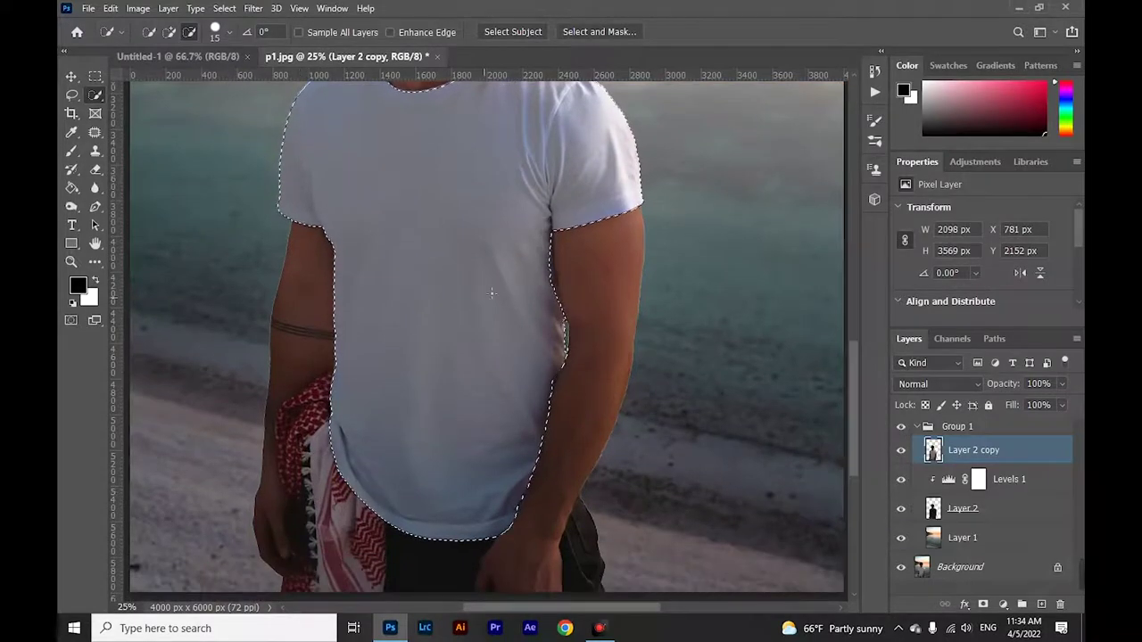
pyautogui.scroll(1, 486, 259)
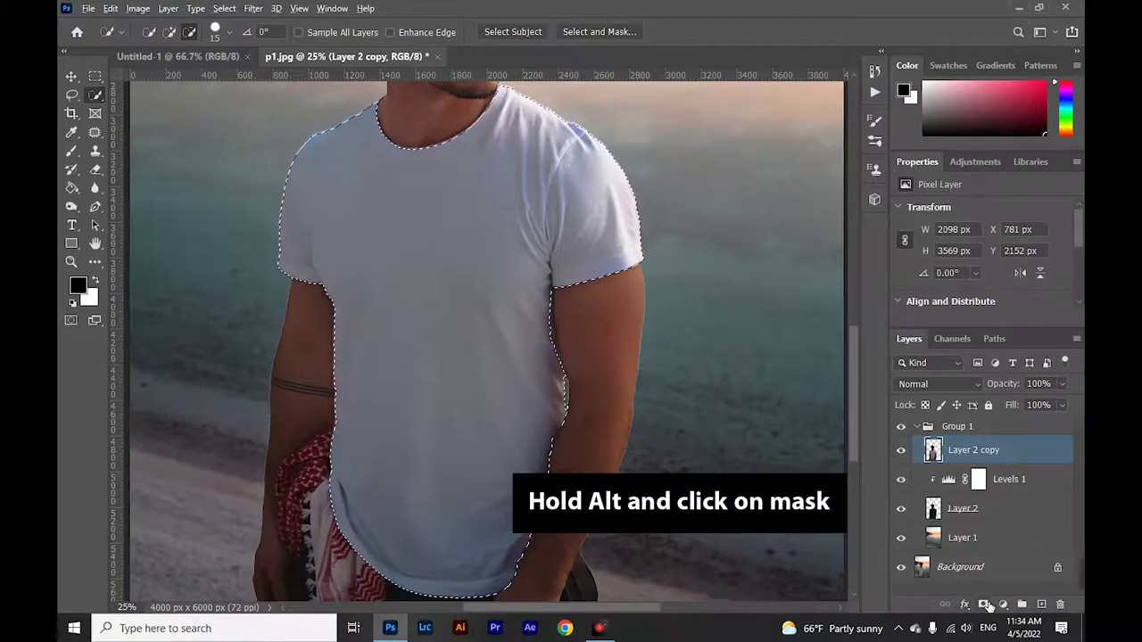
# Add a layer mask to Layer 2 copy hiding the T-shirt, and set a black brush
pyautogui.keyDown('alt'); pyautogui.click(983, 604); pyautogui.keyUp('alt')
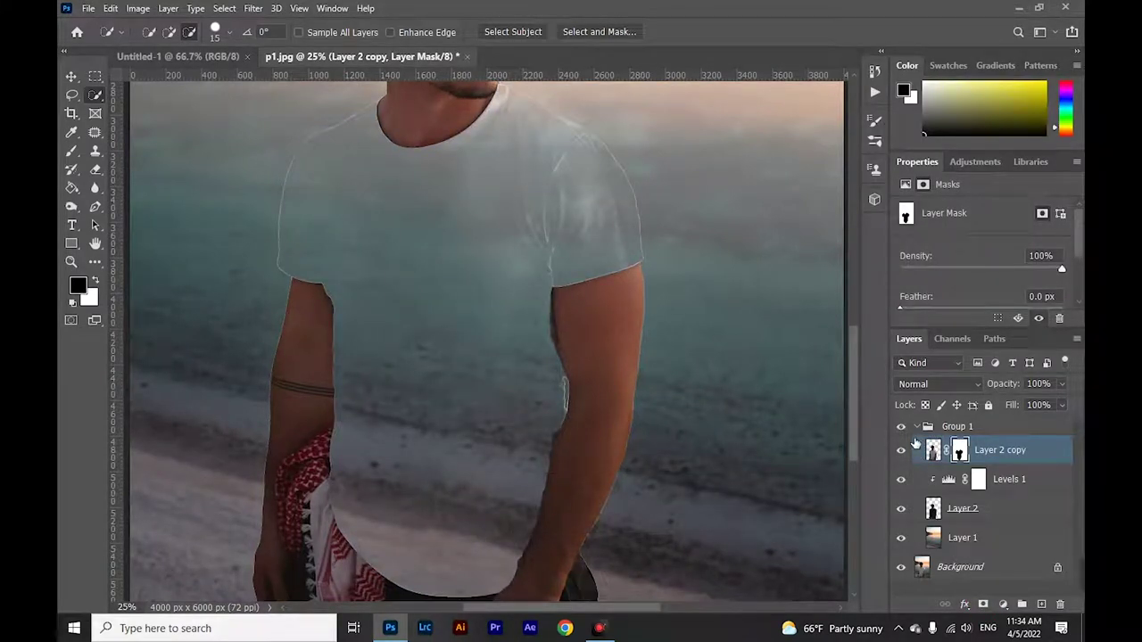
pyautogui.hotkey('ctrl', '+')
pyautogui.hotkey('ctrl', '+')
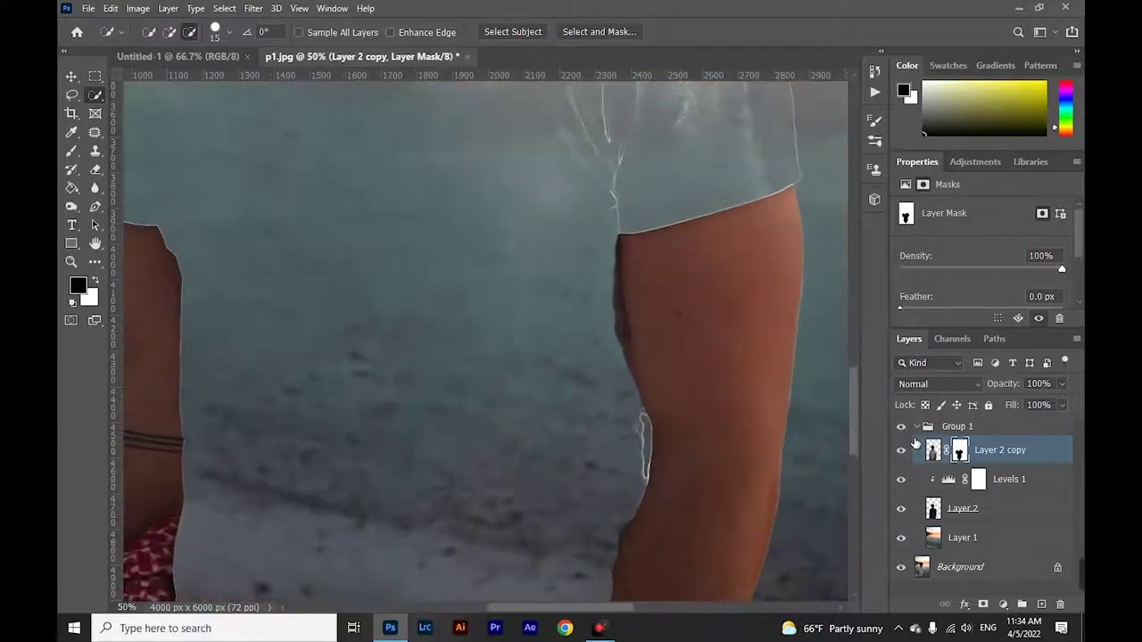
pyautogui.click(73, 154)
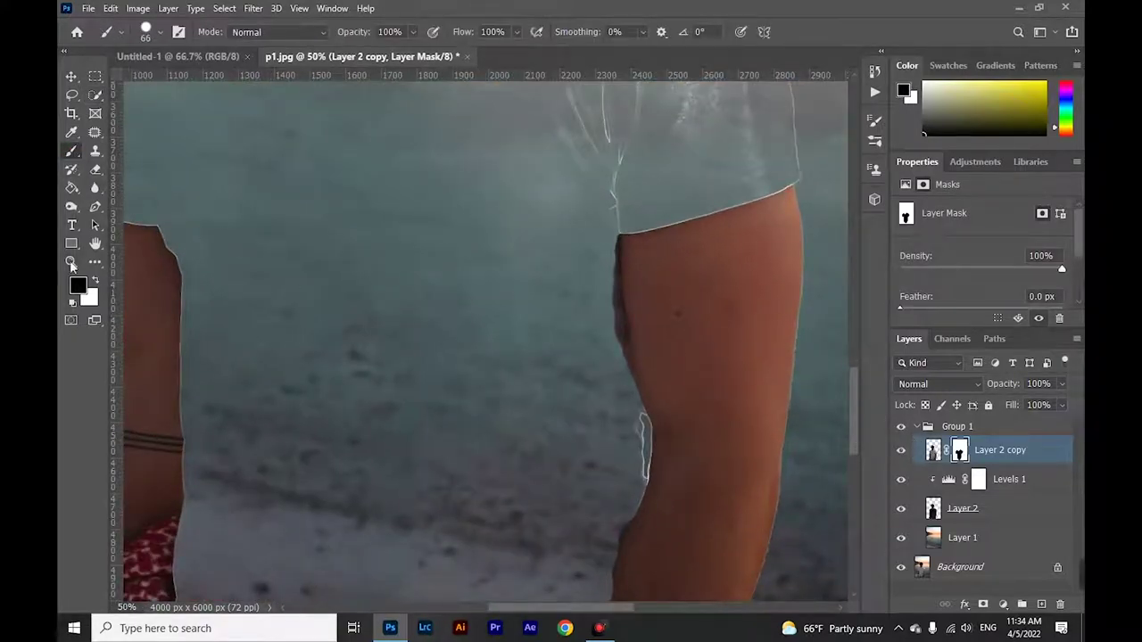
pyautogui.click(79, 285)
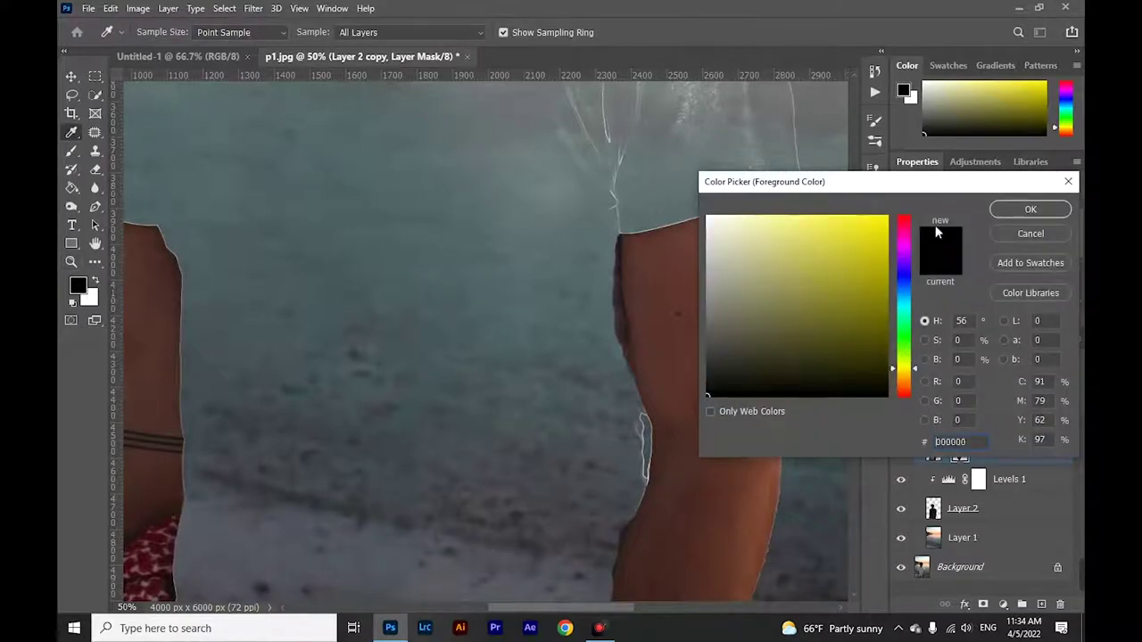
pyautogui.click(1018, 211)
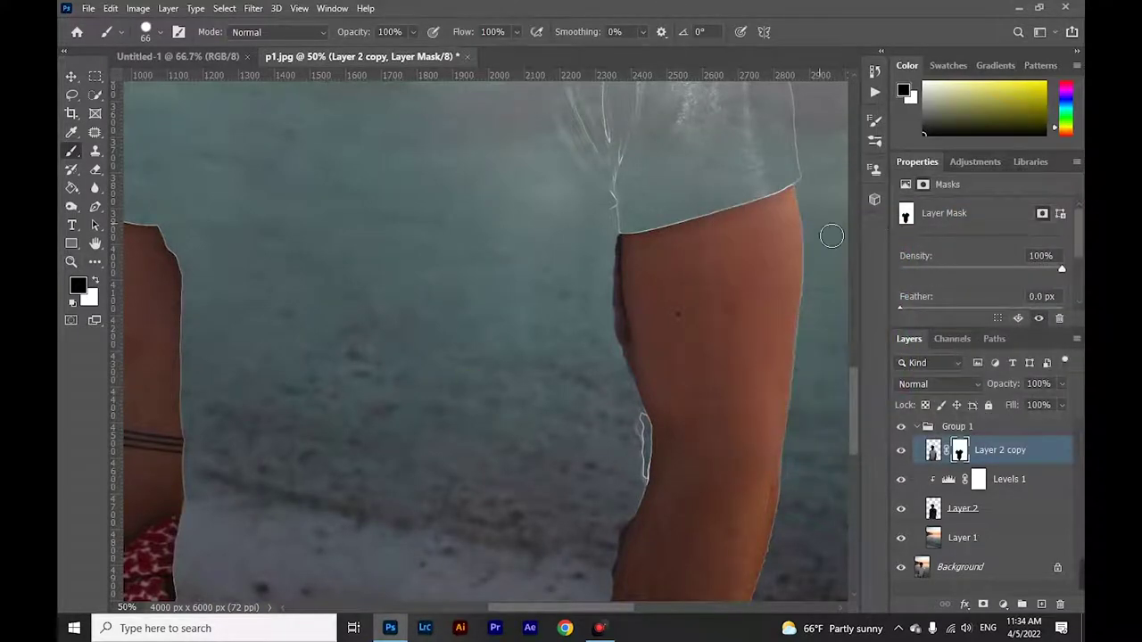
# Paint black on the mask along the upper arm edge to remove the dark fringe
pyautogui.hotkey('ctrl', '+')
pyautogui.scroll(1, 724, 335)
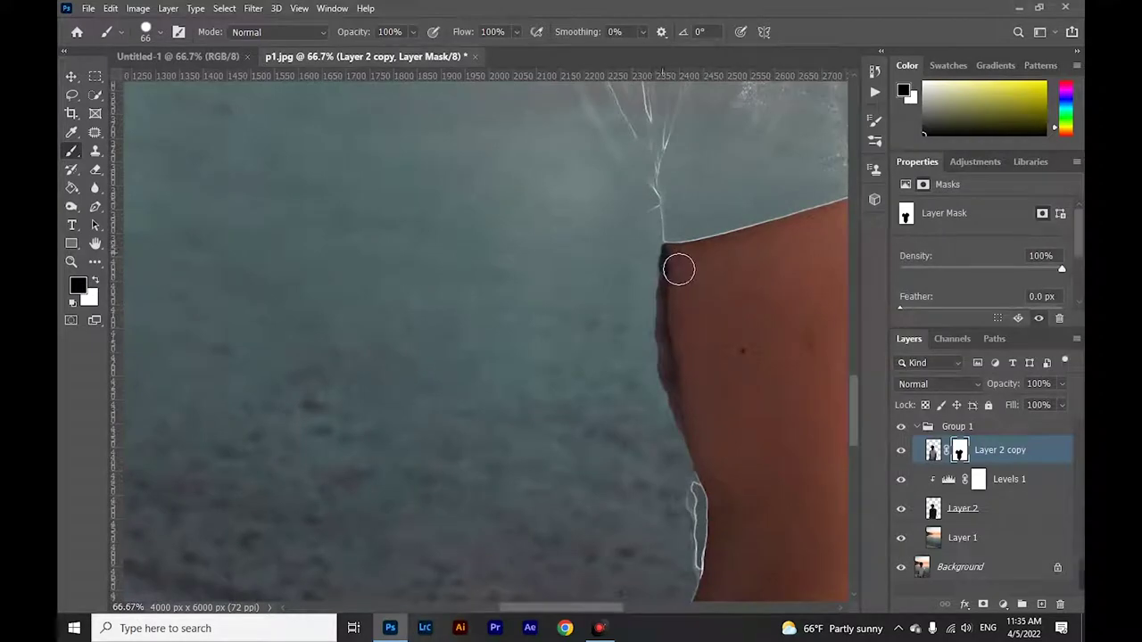
pyautogui.hotkey('ctrl', '+')
pyautogui.moveTo(578, 612); pyautogui.dragTo(598, 611)
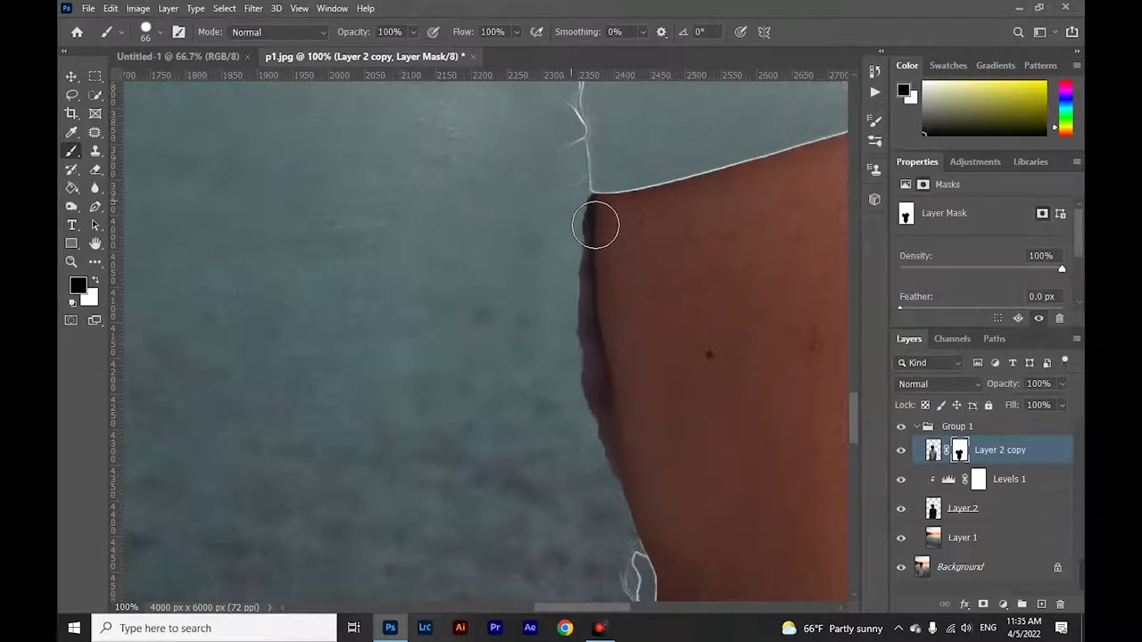
pyautogui.moveTo(595, 226); pyautogui.dragTo(625, 522)
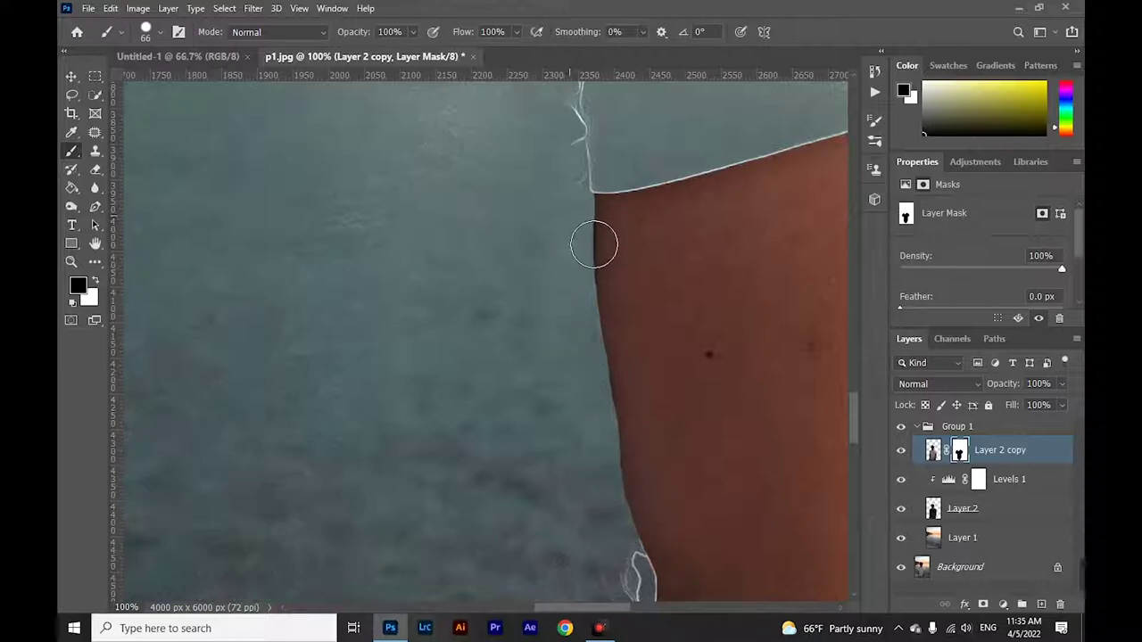
pyautogui.moveTo(593, 236); pyautogui.dragTo(603, 342)
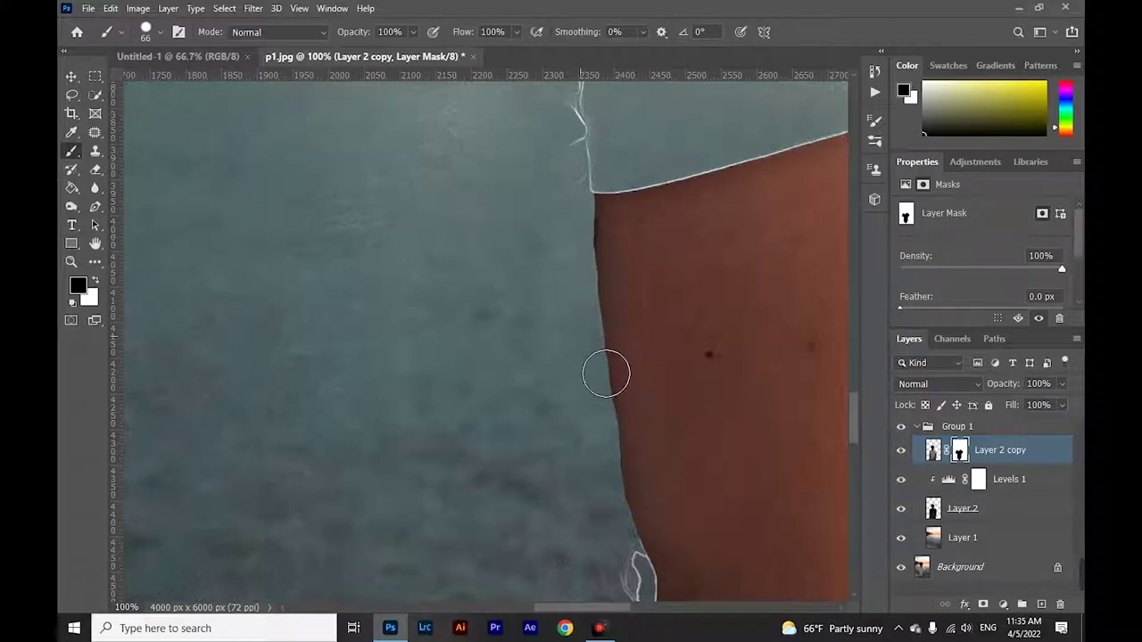
pyautogui.moveTo(602, 301); pyautogui.dragTo(592, 231)
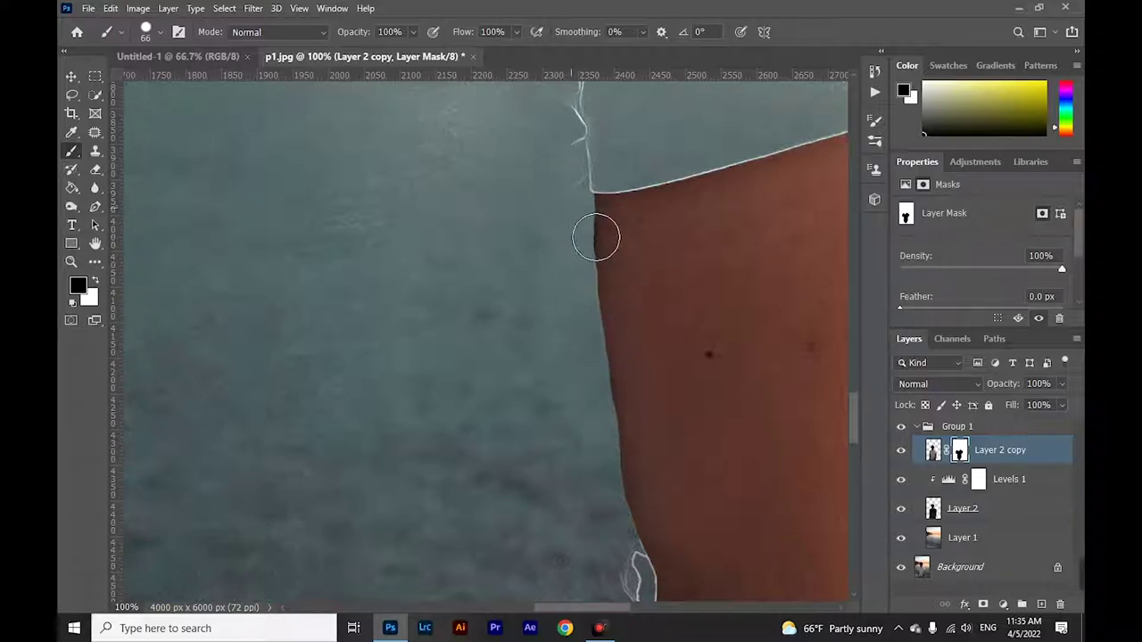
pyautogui.click(574, 325)
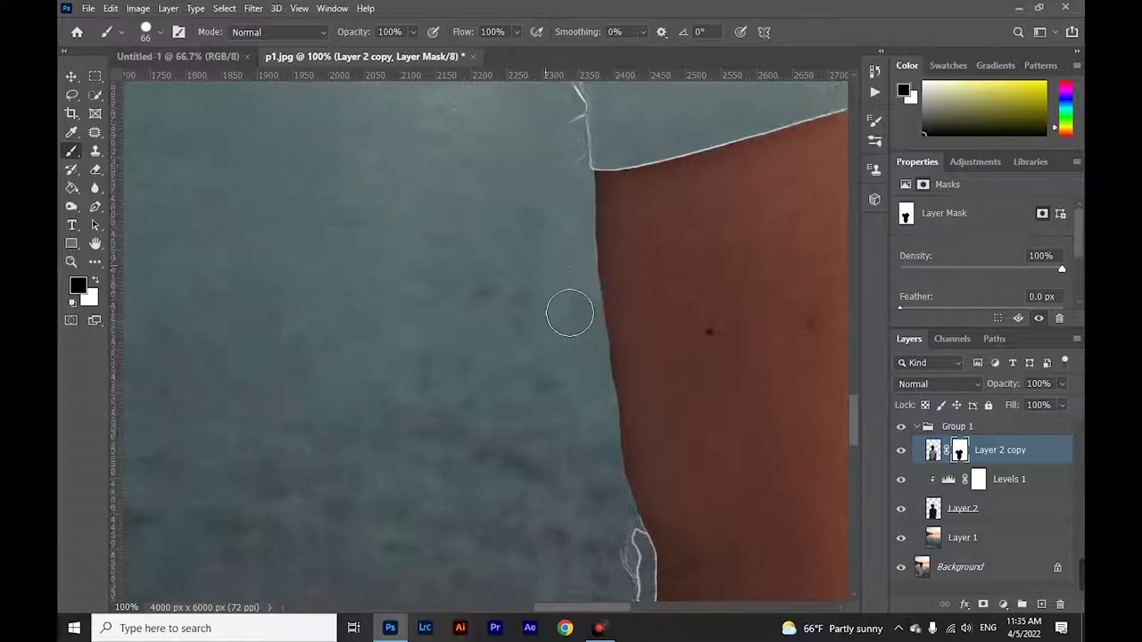
# Mask the remaining fringe further down the arm edges, then zoom out to the whole figure
pyautogui.scroll(-2, 571, 330)
pyautogui.scroll(-3, 601, 342)
pyautogui.scroll(-2, 603, 337)
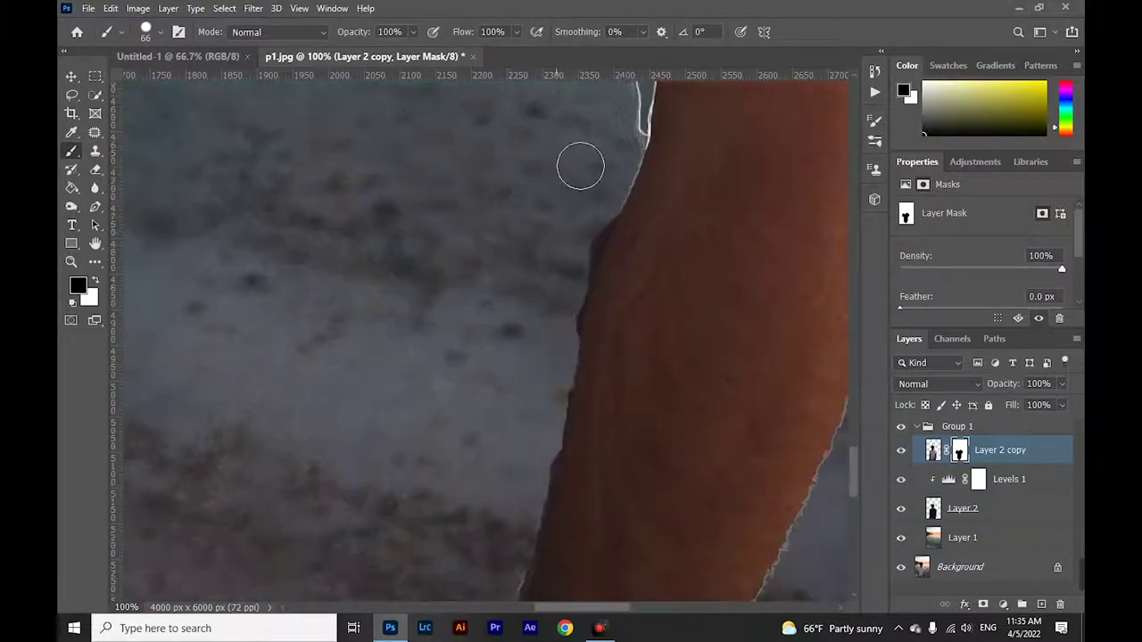
pyautogui.moveTo(626, 223); pyautogui.dragTo(587, 330)
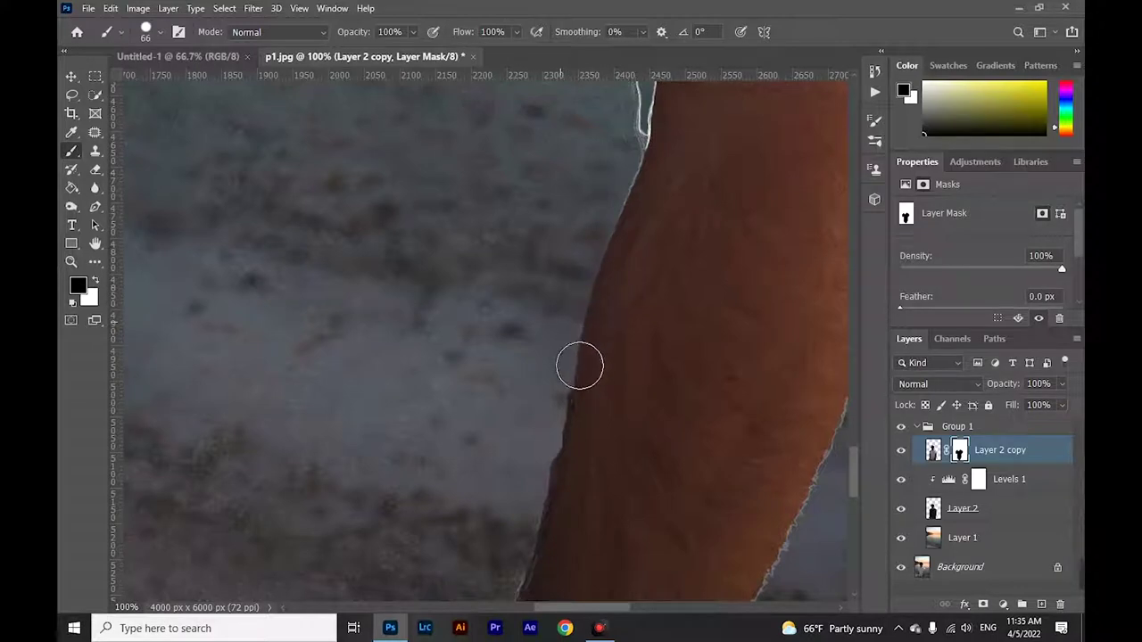
pyautogui.scroll(-2, 549, 364)
pyautogui.scroll(-2, 563, 357)
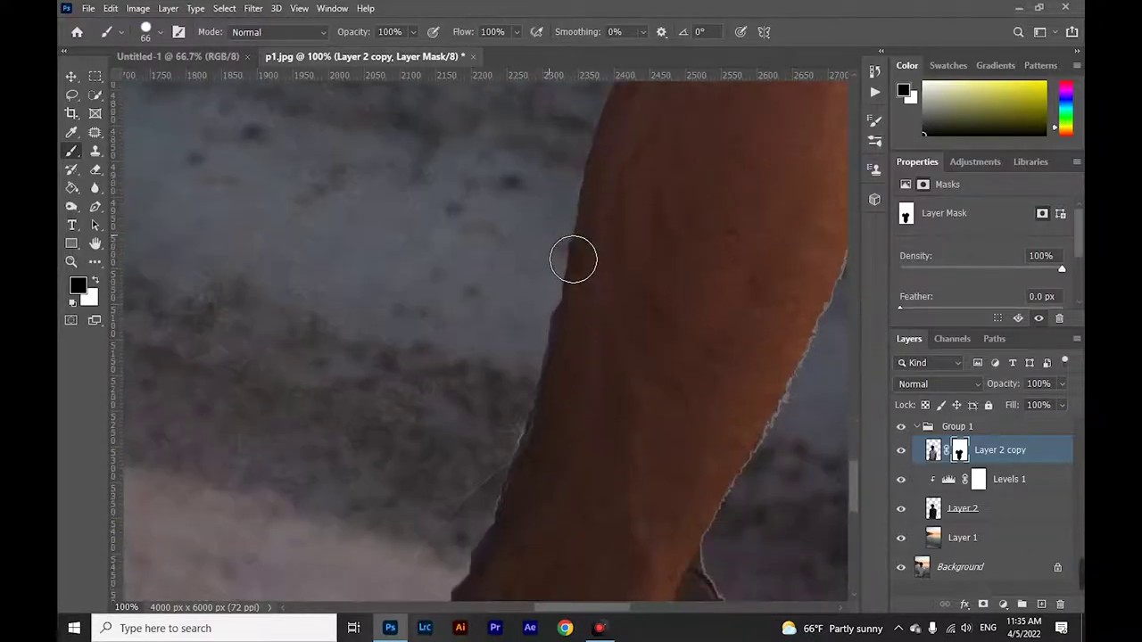
pyautogui.moveTo(572, 258); pyautogui.dragTo(550, 367)
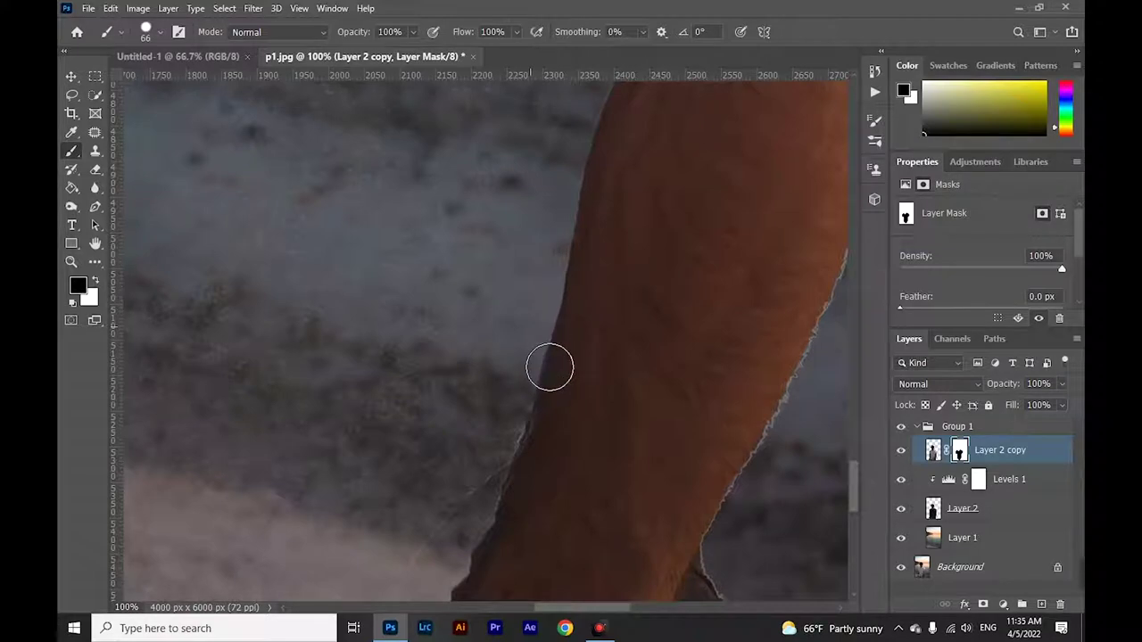
pyautogui.scroll(-2, 517, 390)
pyautogui.scroll(-1, 515, 295)
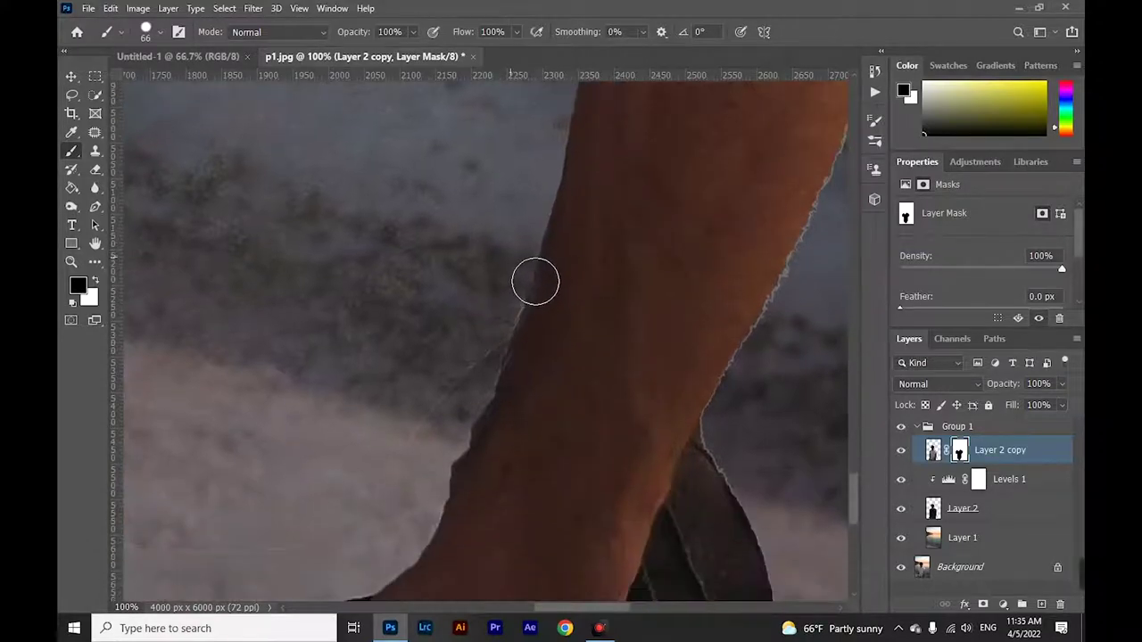
pyautogui.moveTo(535, 282); pyautogui.dragTo(456, 502)
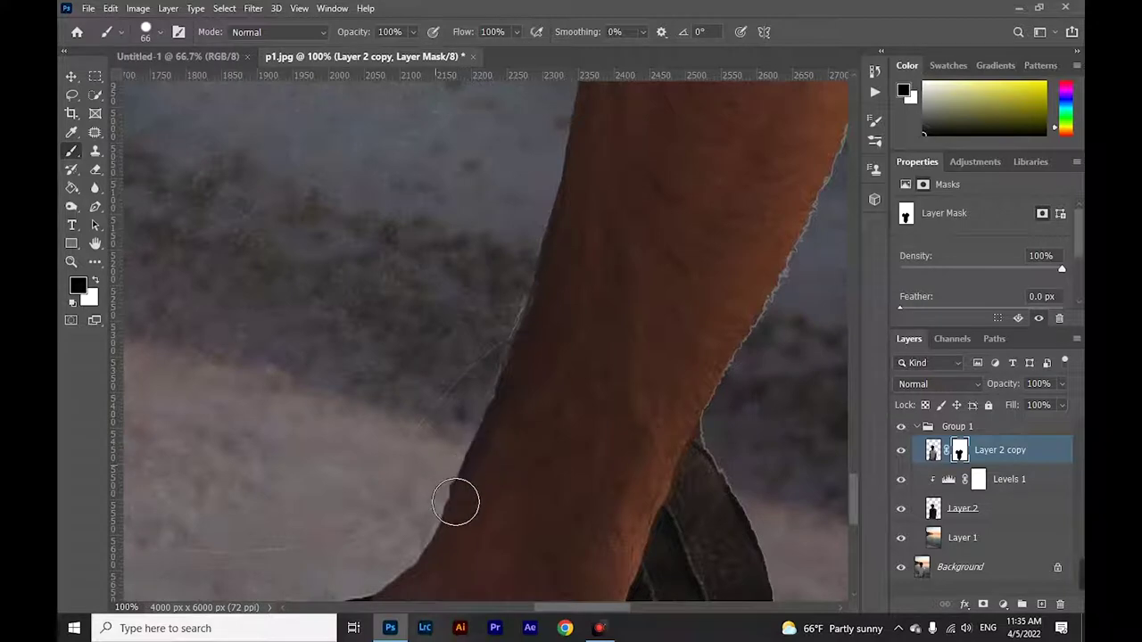
pyautogui.scroll(-1, 444, 518)
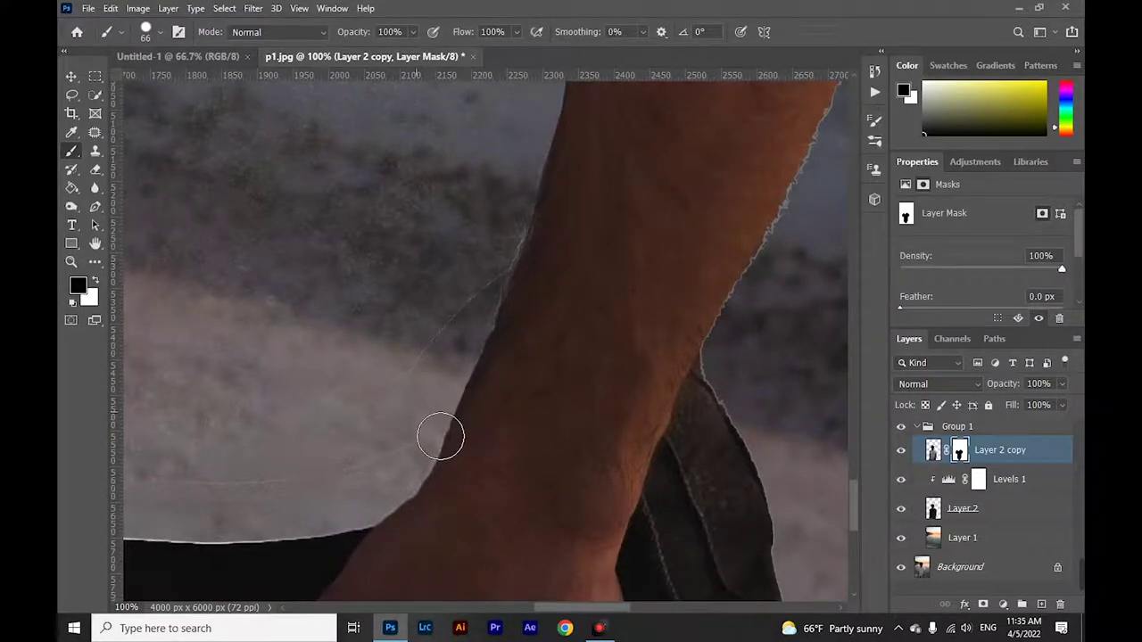
pyautogui.hotkey('ctrl', '-')
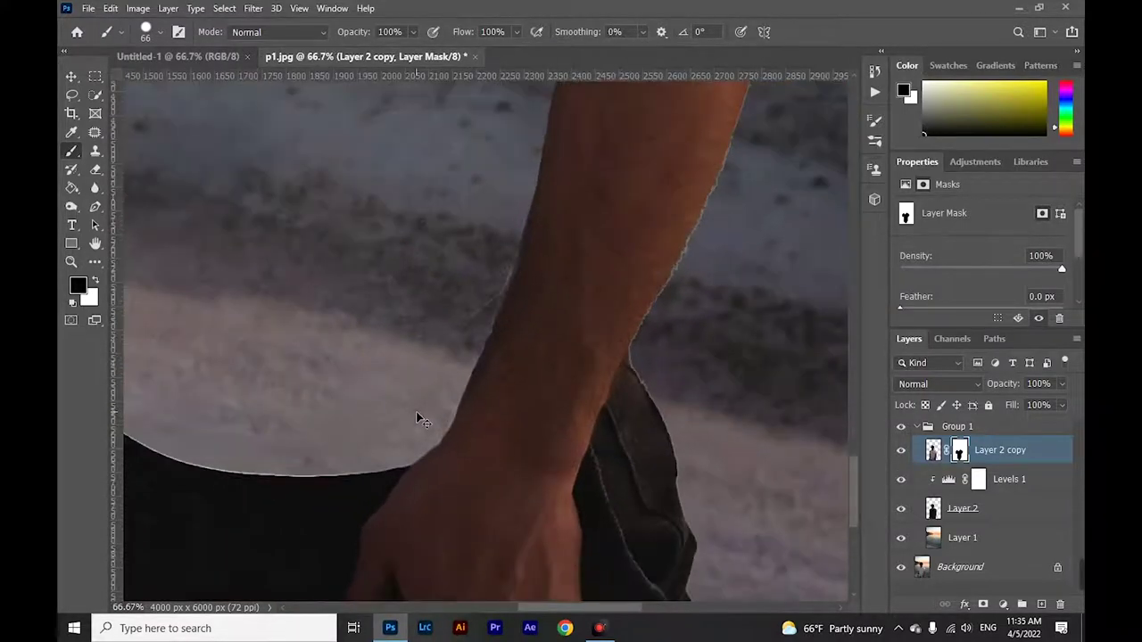
pyautogui.hotkey('ctrl', '-')
pyautogui.hotkey('ctrl', '-')
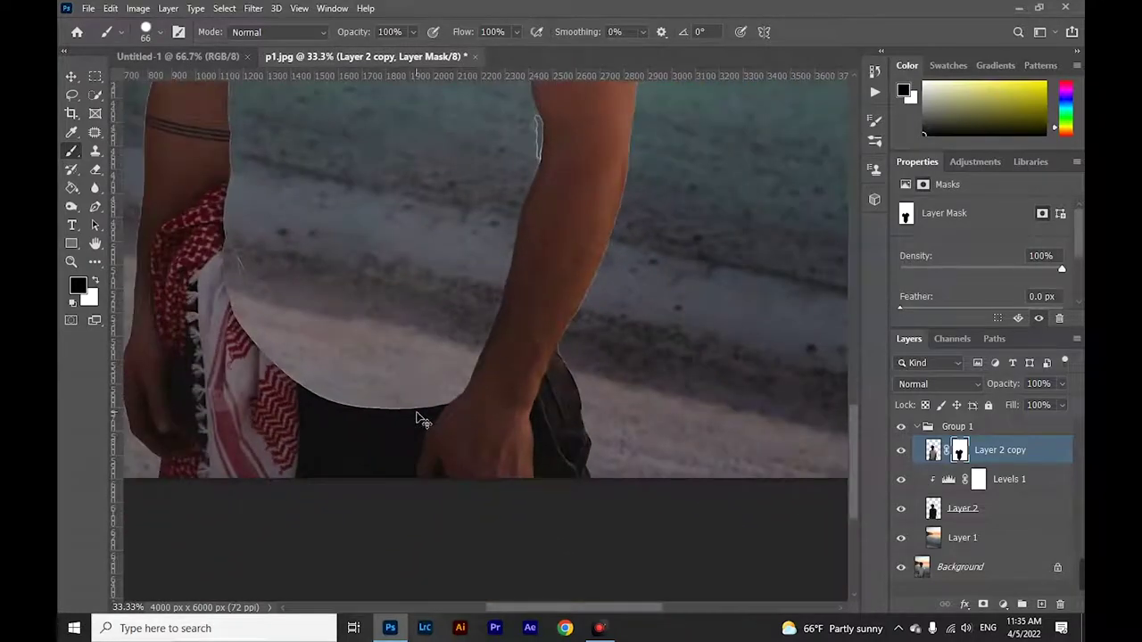
pyautogui.hotkey('ctrl', '-')
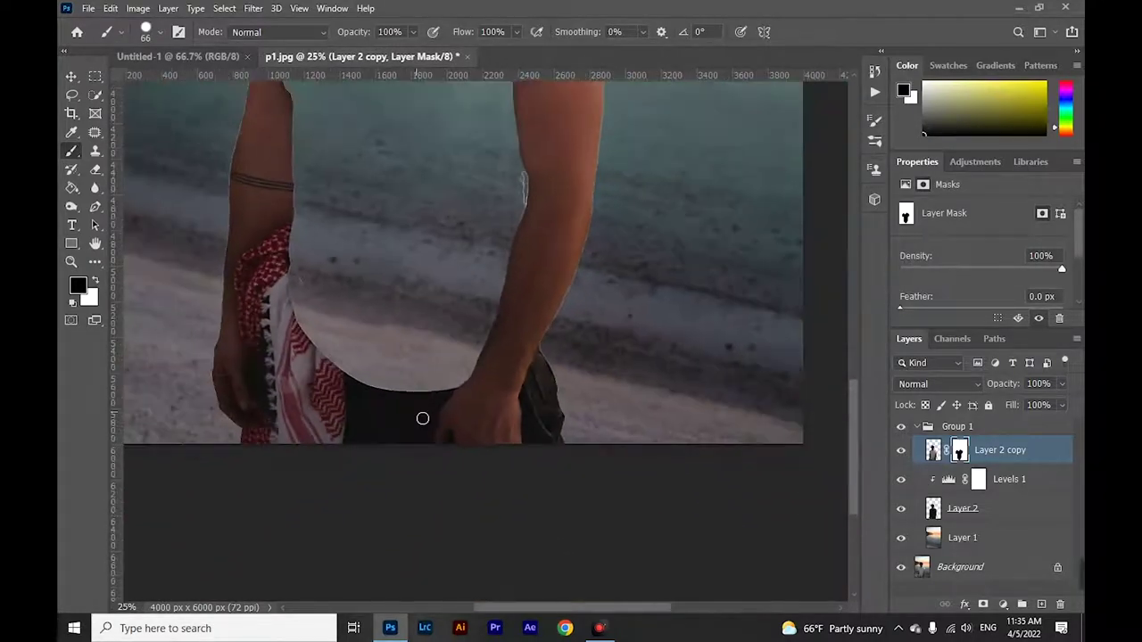
pyautogui.scroll(2, 437, 218)
pyautogui.scroll(4, 433, 199)
pyautogui.scroll(3, 434, 202)
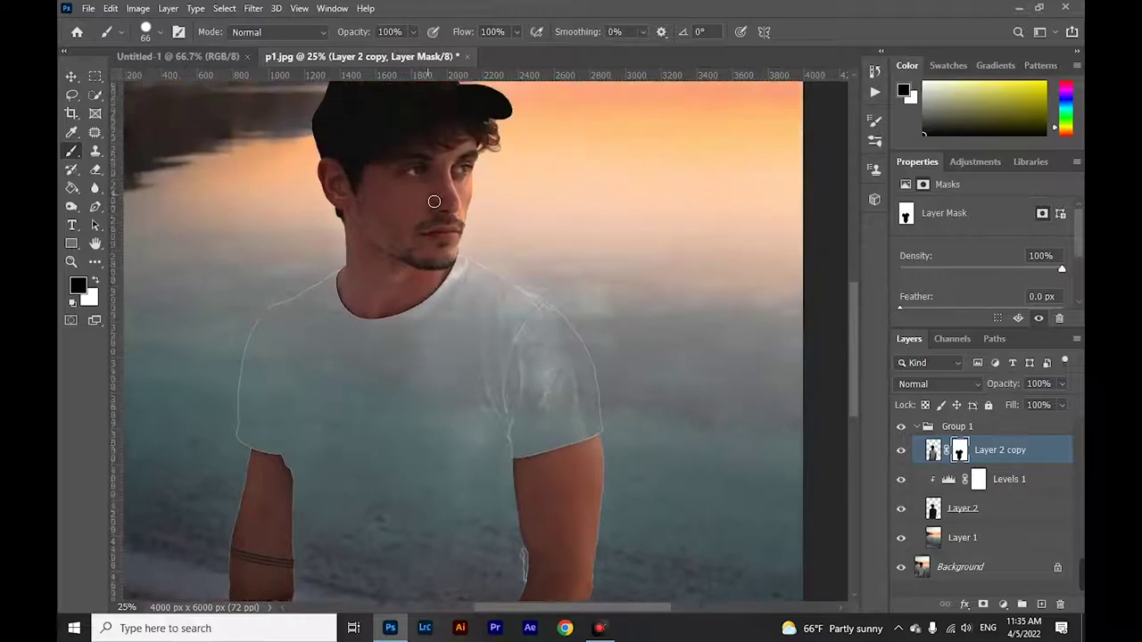
pyautogui.scroll(2, 434, 202)
pyautogui.scroll(1, 434, 197)
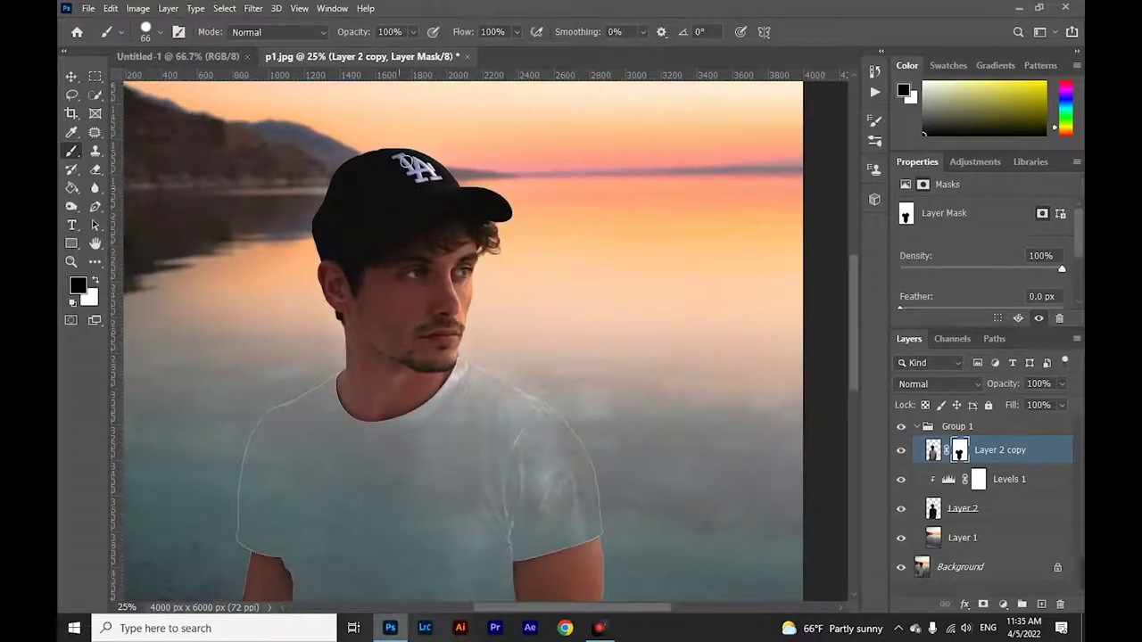
pyautogui.click(96, 170)
# Erase the stray outline strokes beside both arms on Layer 2, then view the full portrait
pyautogui.click(1008, 510)
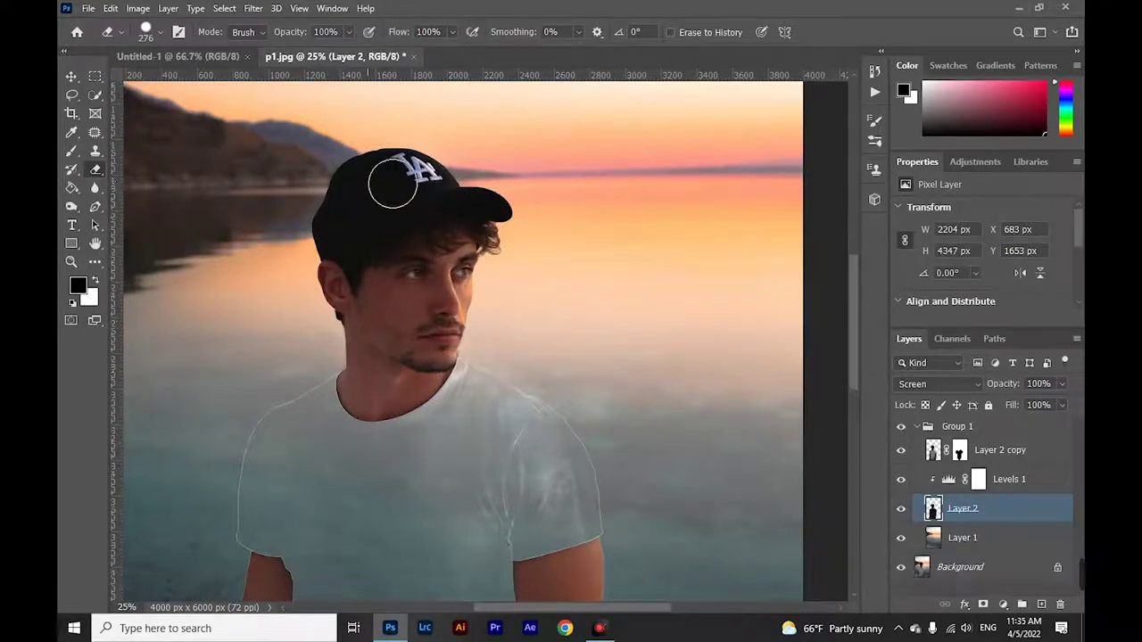
pyautogui.scroll(-3, 497, 319)
pyautogui.scroll(-4, 496, 319)
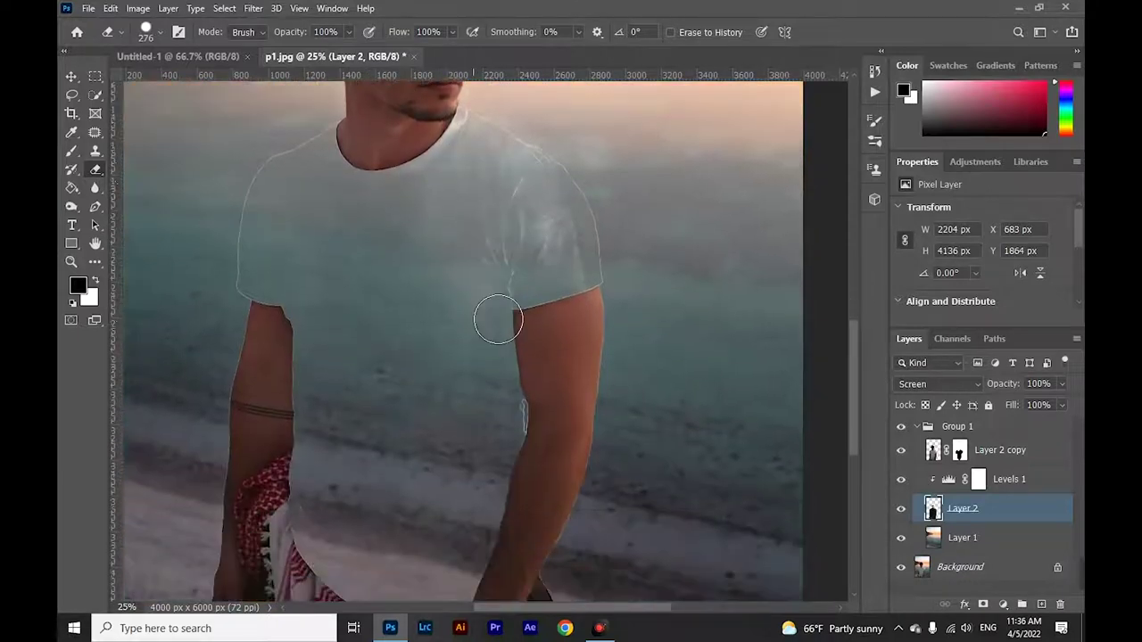
pyautogui.scroll(-3, 497, 318)
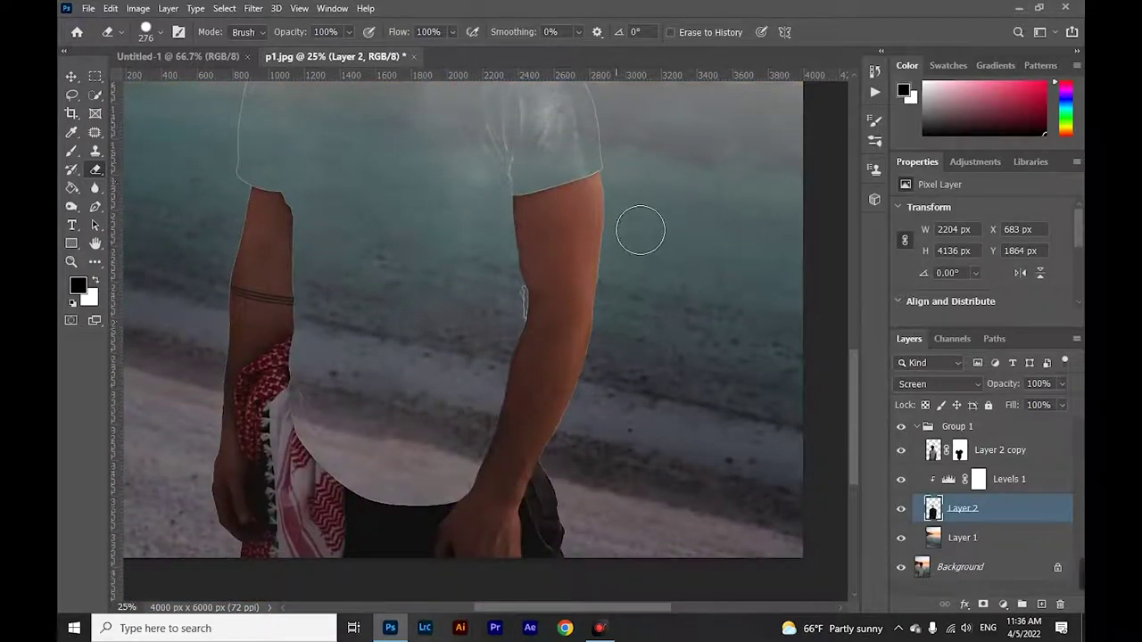
pyautogui.moveTo(610, 375)
pyautogui.mouseDown()
pyautogui.moveTo(581, 527)
pyautogui.moveTo(598, 580)
pyautogui.mouseUp()
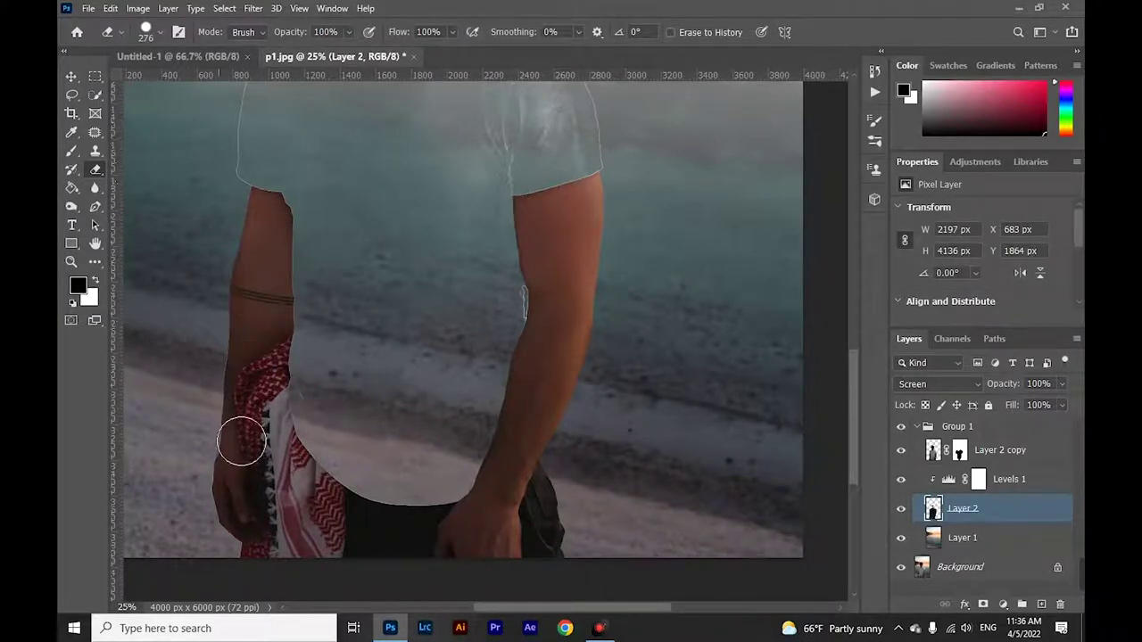
pyautogui.moveTo(241, 525)
pyautogui.mouseDown()
pyautogui.moveTo(262, 561)
pyautogui.moveTo(204, 472)
pyautogui.moveTo(209, 393)
pyautogui.mouseUp()
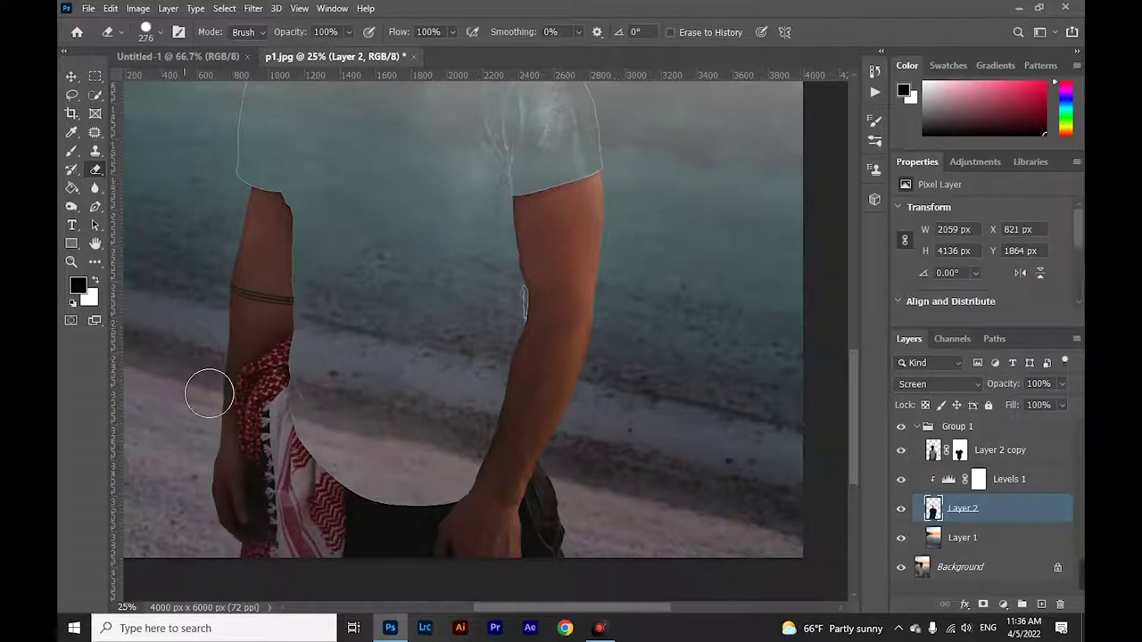
pyautogui.hotkey('ctrl', '-')
pyautogui.hotkey('ctrl', '-')
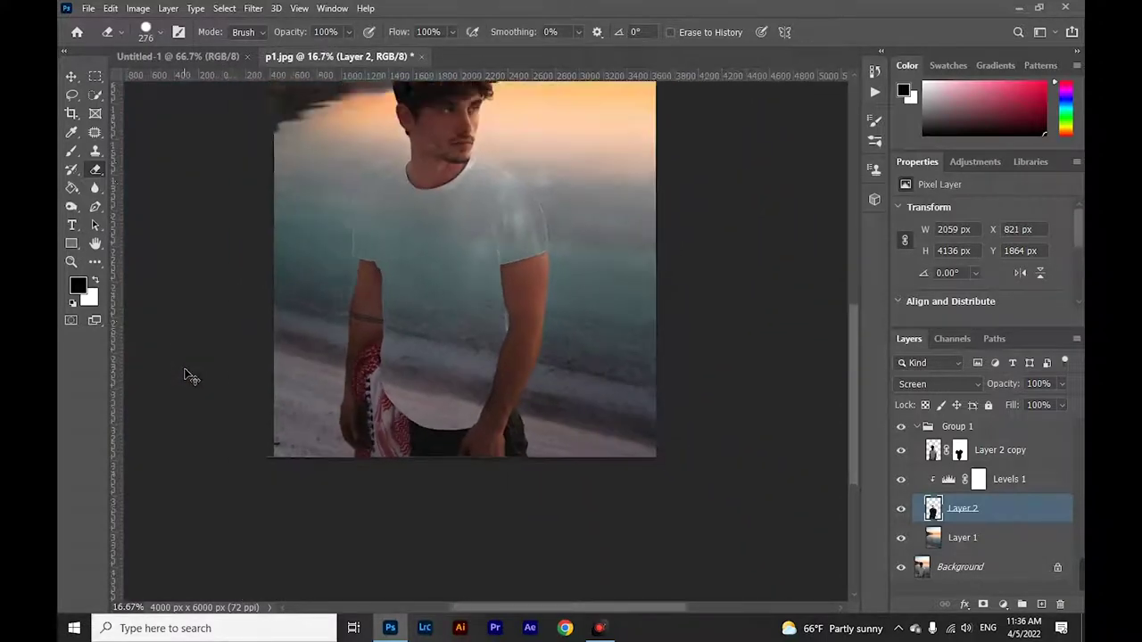
pyautogui.hotkey('ctrl', '-')
pyautogui.hotkey('ctrl', '+')
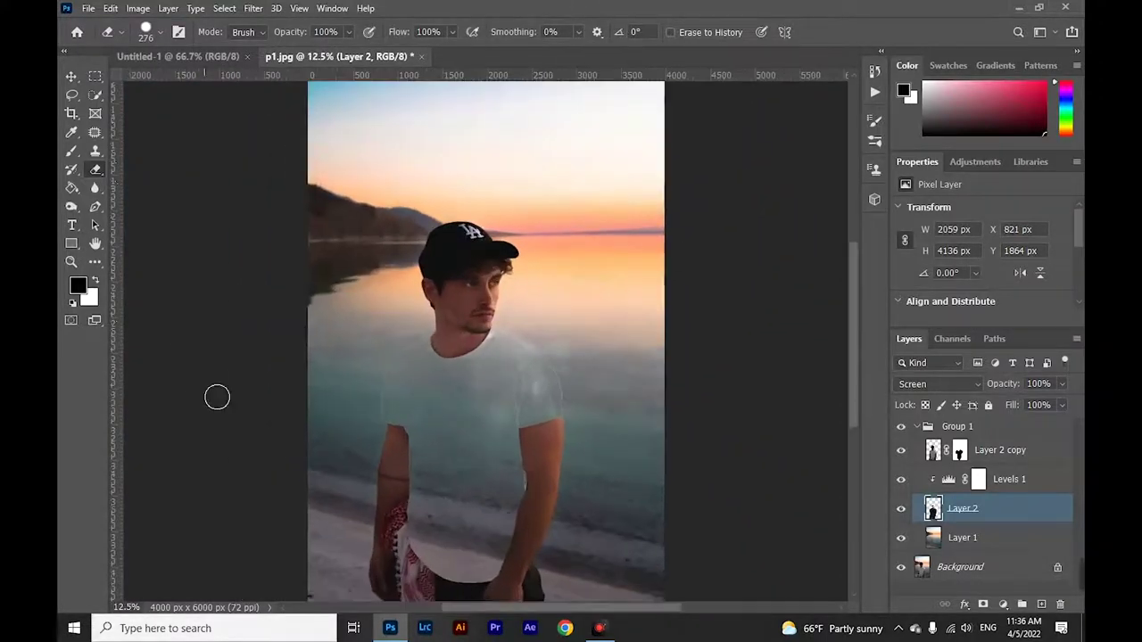
pyautogui.click(920, 427)
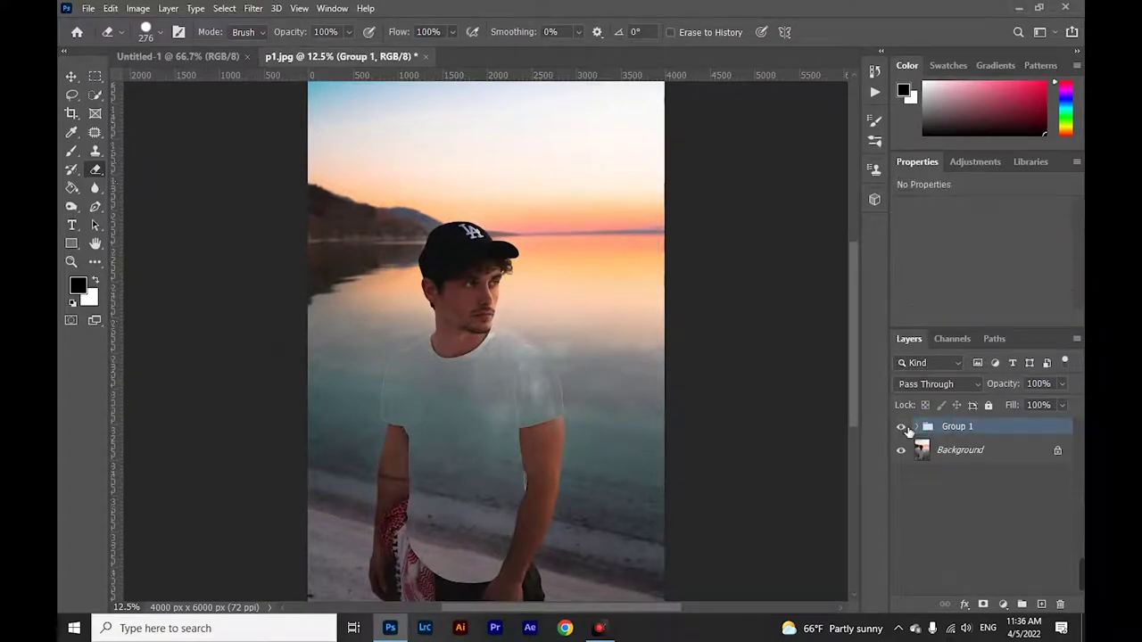
pyautogui.click(903, 429)
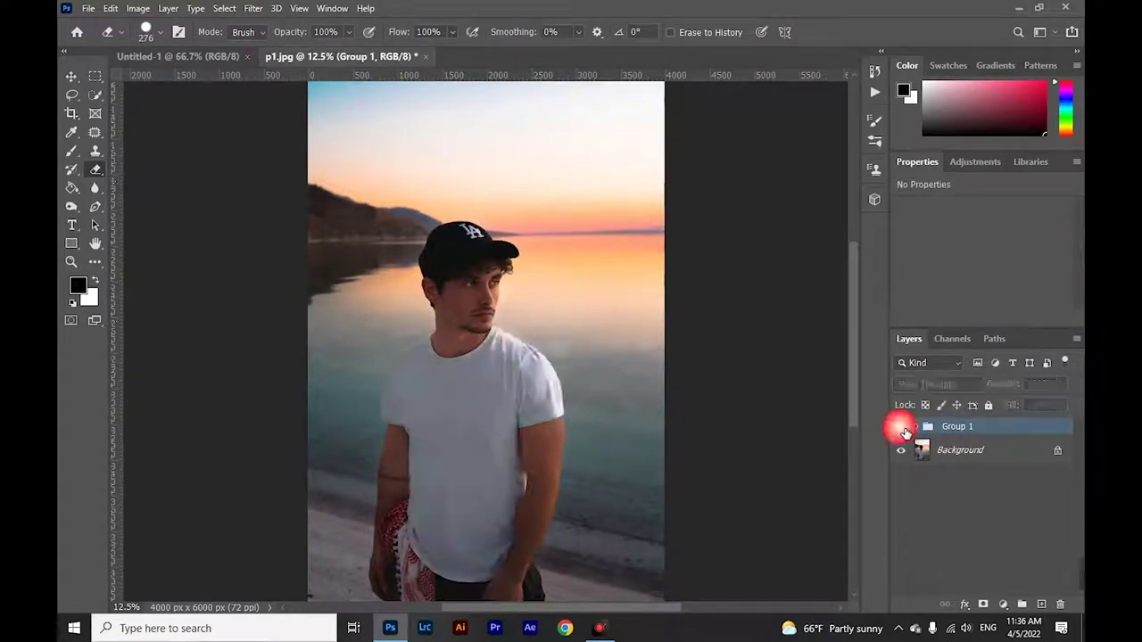
pyautogui.click(903, 428)
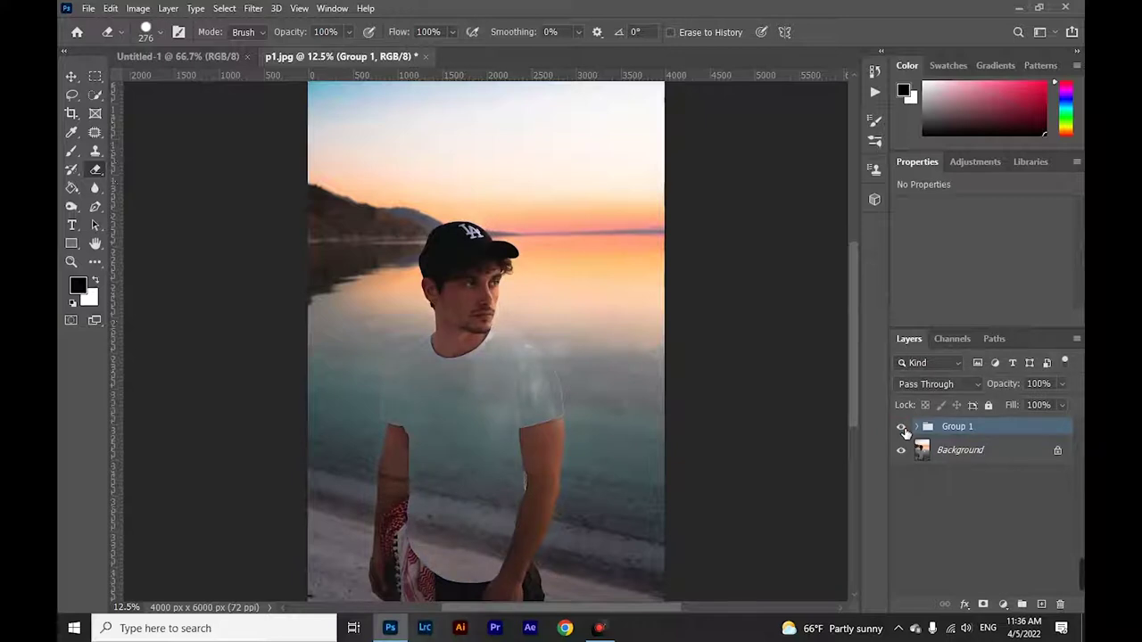
pyautogui.click(902, 428)
pyautogui.click(902, 428)
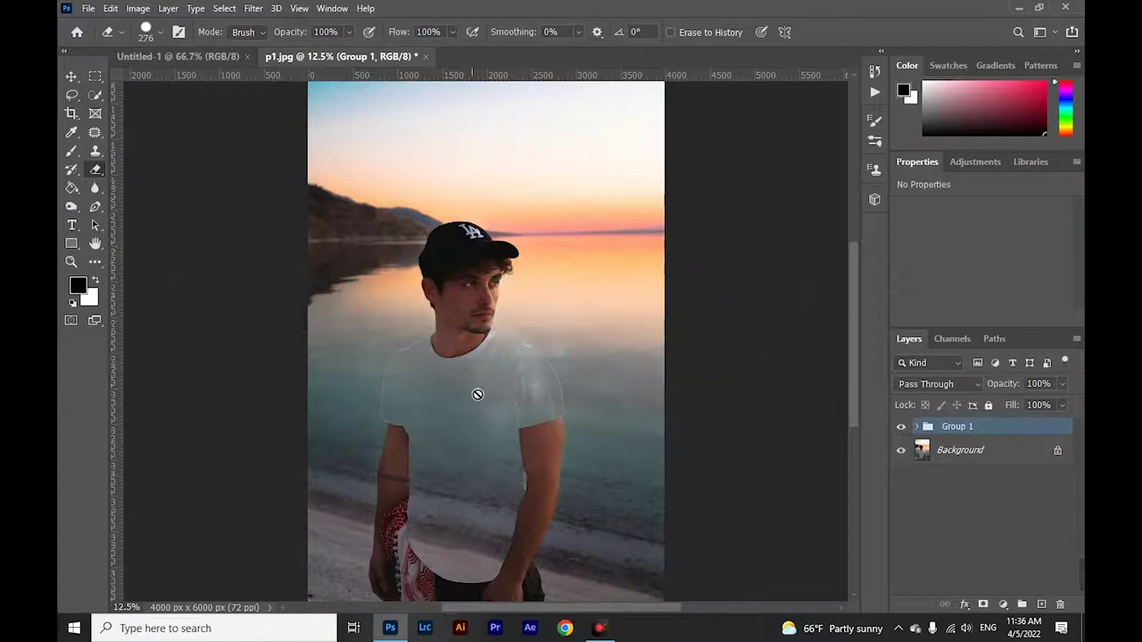
# Open the jungle portrait p2.jpg from the File menu
pyautogui.click(71, 77)
pyautogui.click(88, 8)
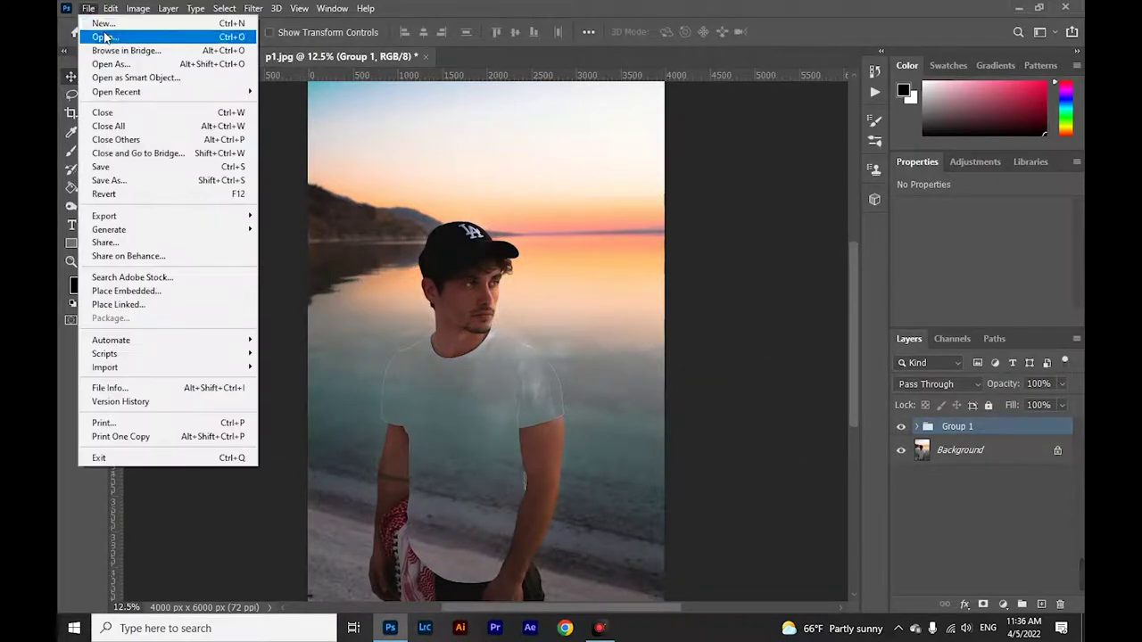
pyautogui.click(104, 37)
pyautogui.click(299, 107)
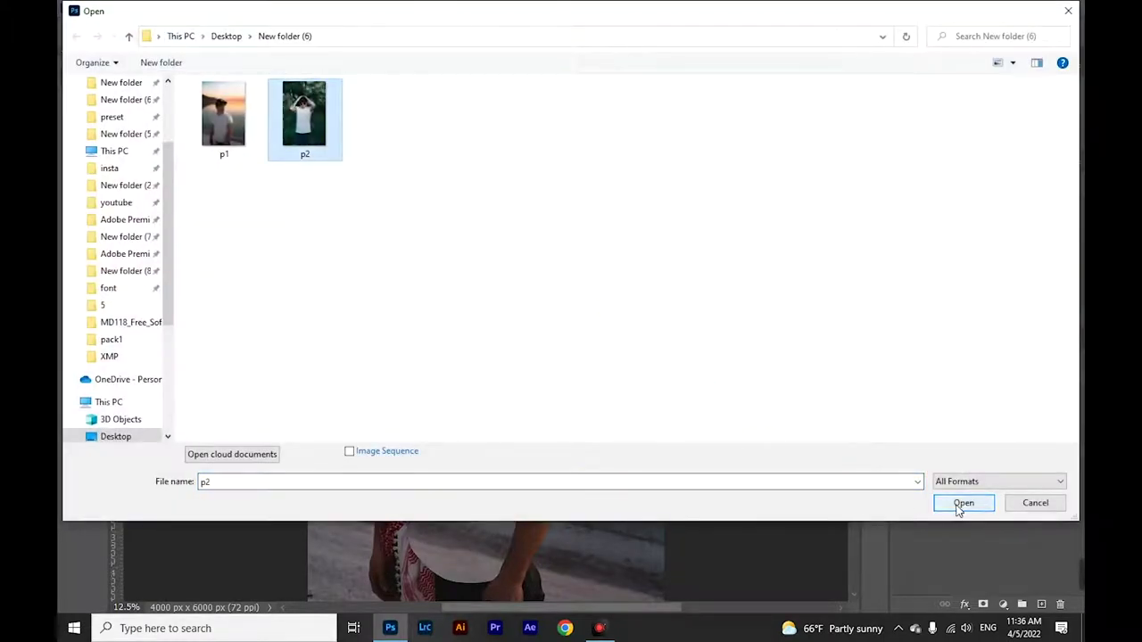
pyautogui.click(962, 504)
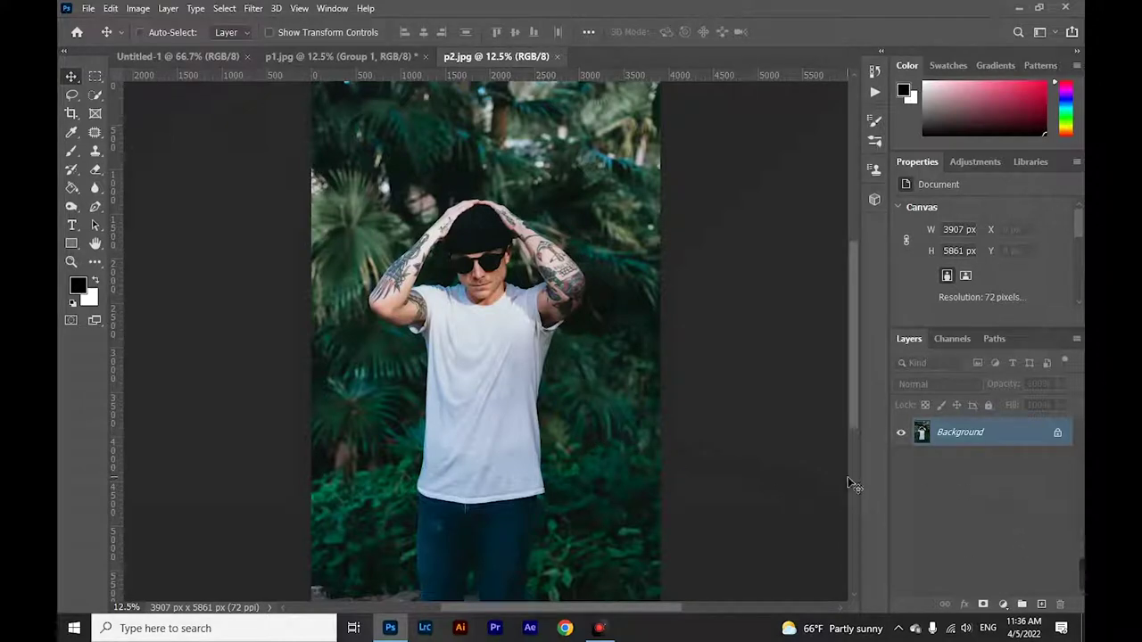
# Duplicate the background as Layer 1 and move it into a new Group 1
pyautogui.hotkey('ctrl', 'j')
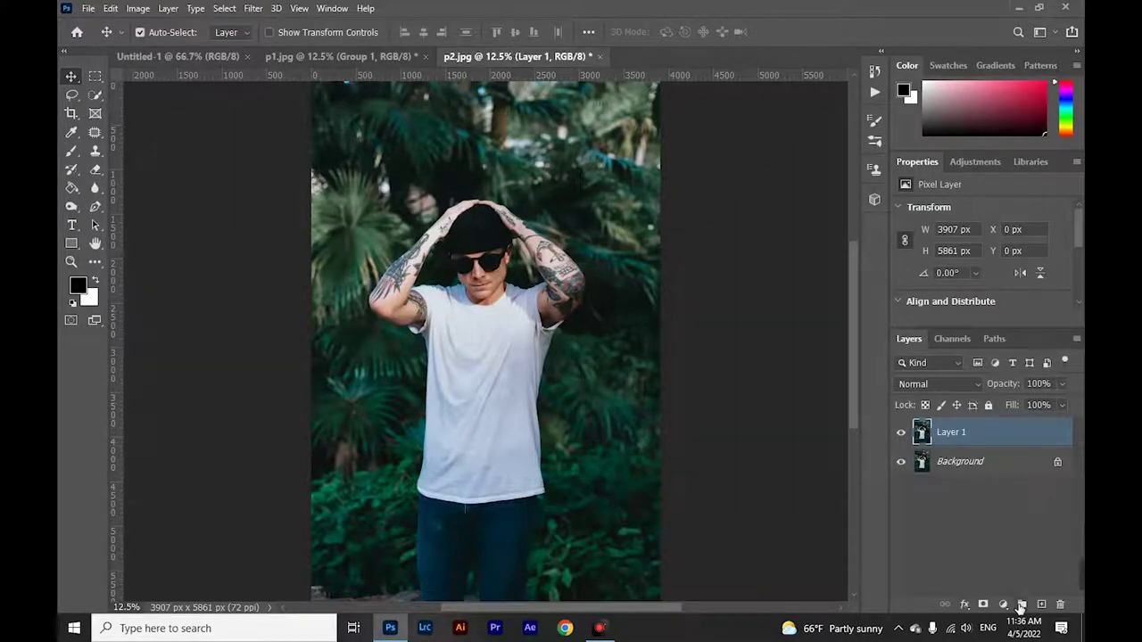
pyautogui.click(1021, 605)
pyautogui.moveTo(964, 451); pyautogui.dragTo(957, 428)
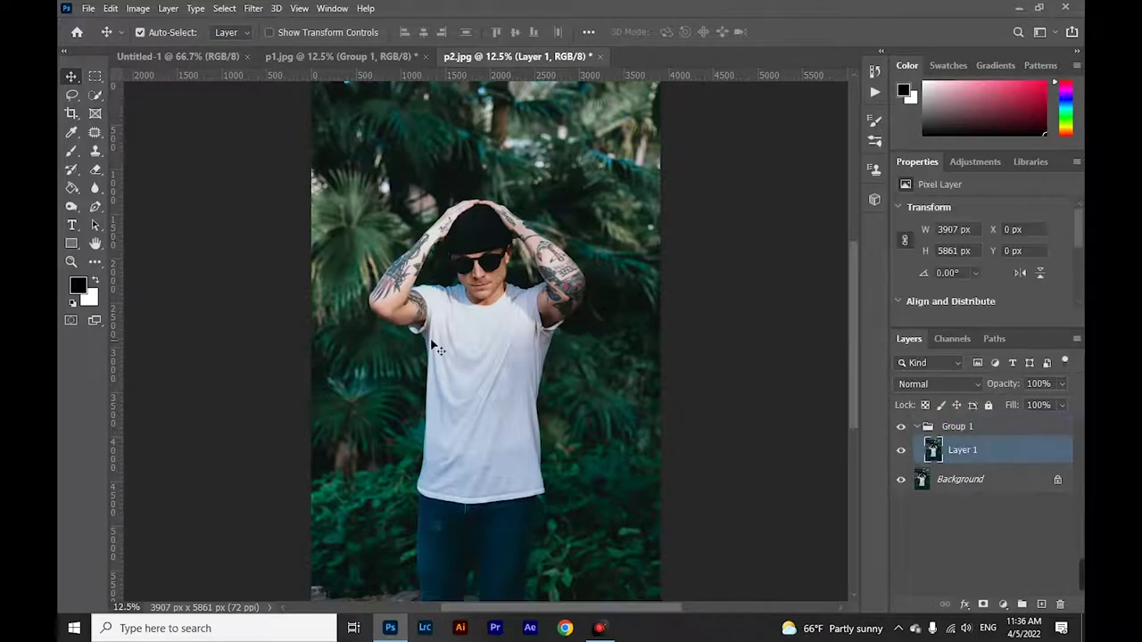
# Select the man with Select Subject, copy him to new layers, and reload his outline
pyautogui.click(95, 96)
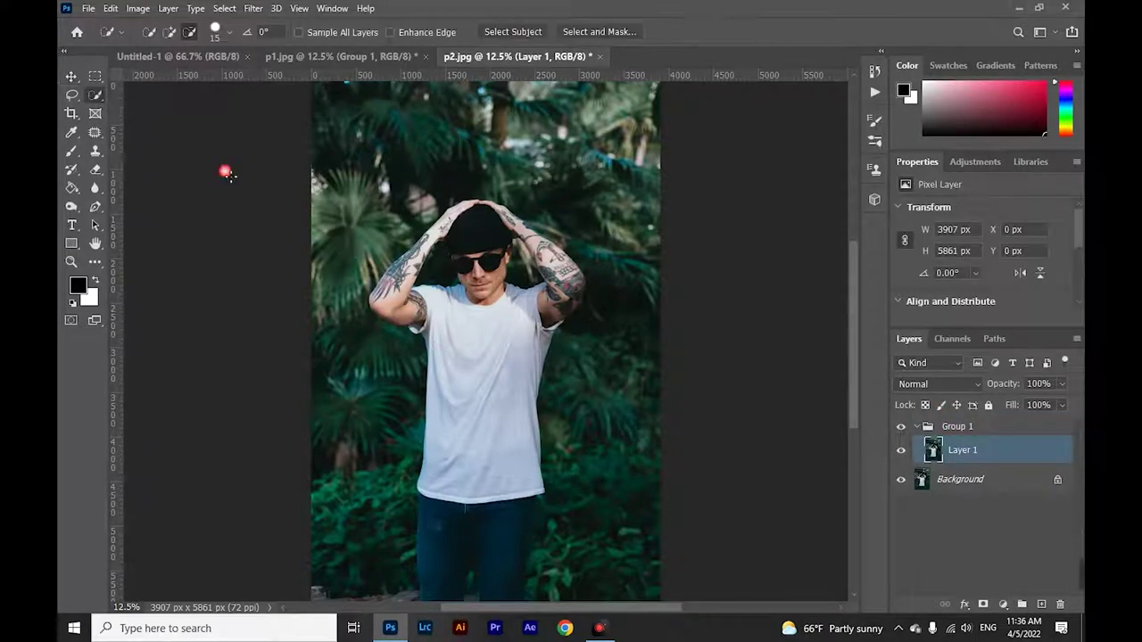
pyautogui.click(497, 34)
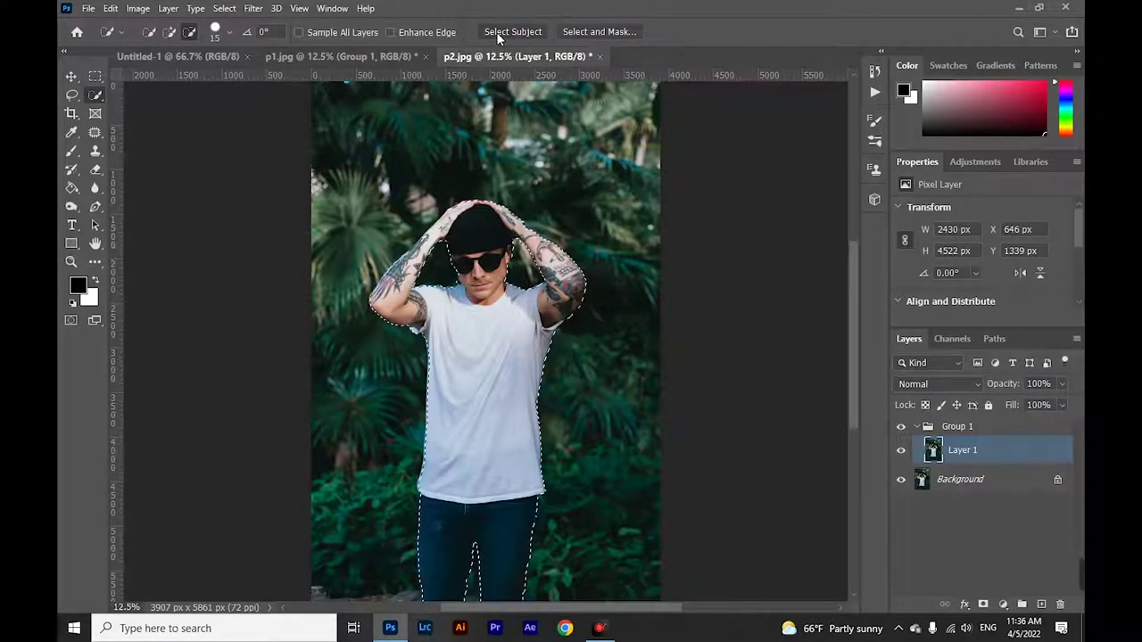
pyautogui.hotkey('ctrl', 'j')
pyautogui.hotkey('ctrl', 'j')
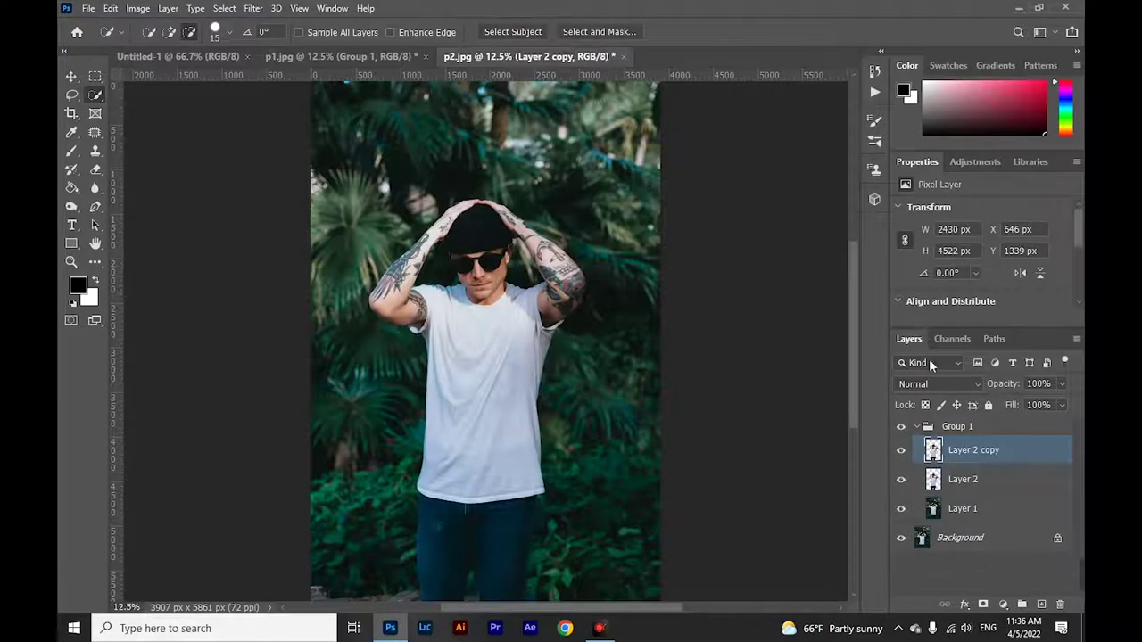
pyautogui.keyDown('ctrl'); pyautogui.click(934, 451); pyautogui.keyUp('ctrl')
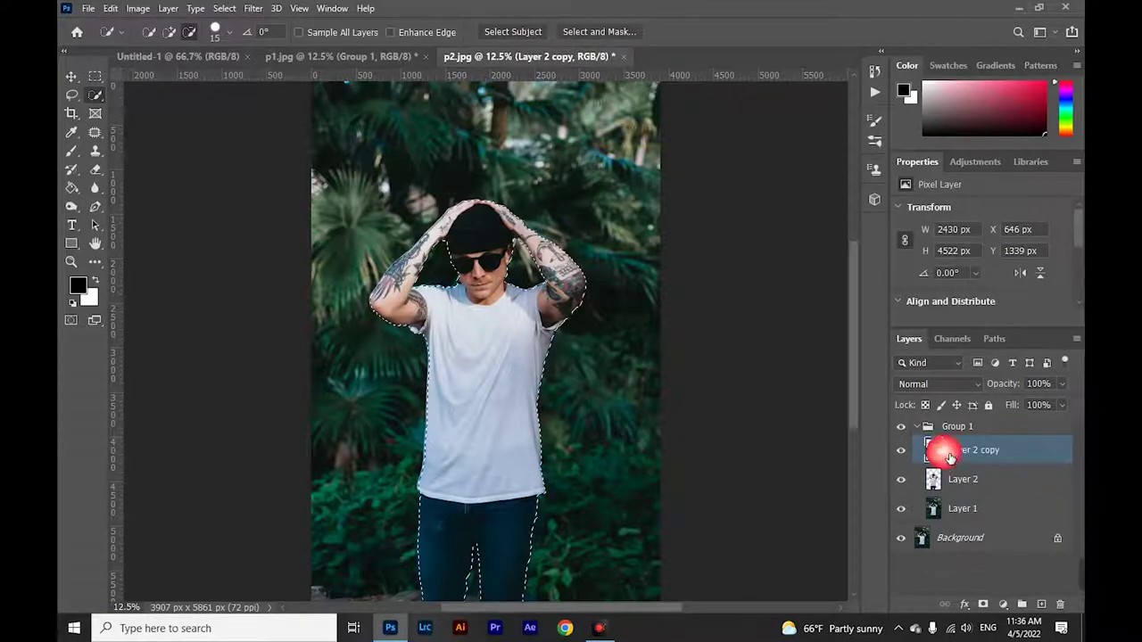
# Hide Layer 2 and Layer 2 copy, and select Layer 1
pyautogui.click(901, 449)
pyautogui.click(901, 482)
pyautogui.click(976, 510)
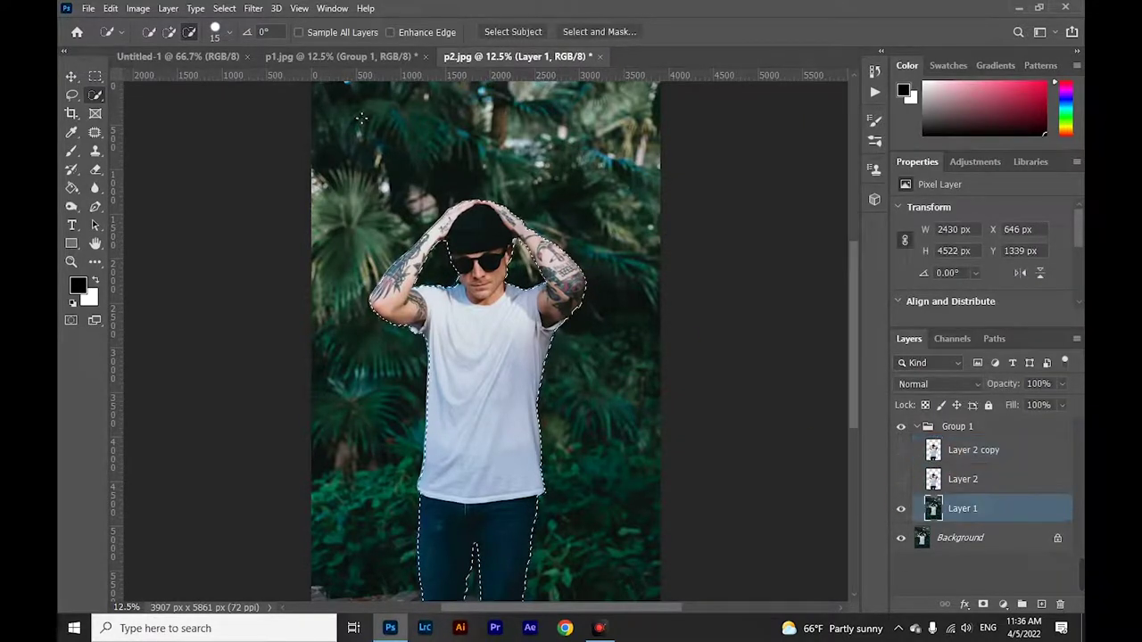
# Expand the selection by 30 px, Content-Aware fill it to replace the man, then deselect
pyautogui.click(224, 9)
pyautogui.moveTo(237, 223)
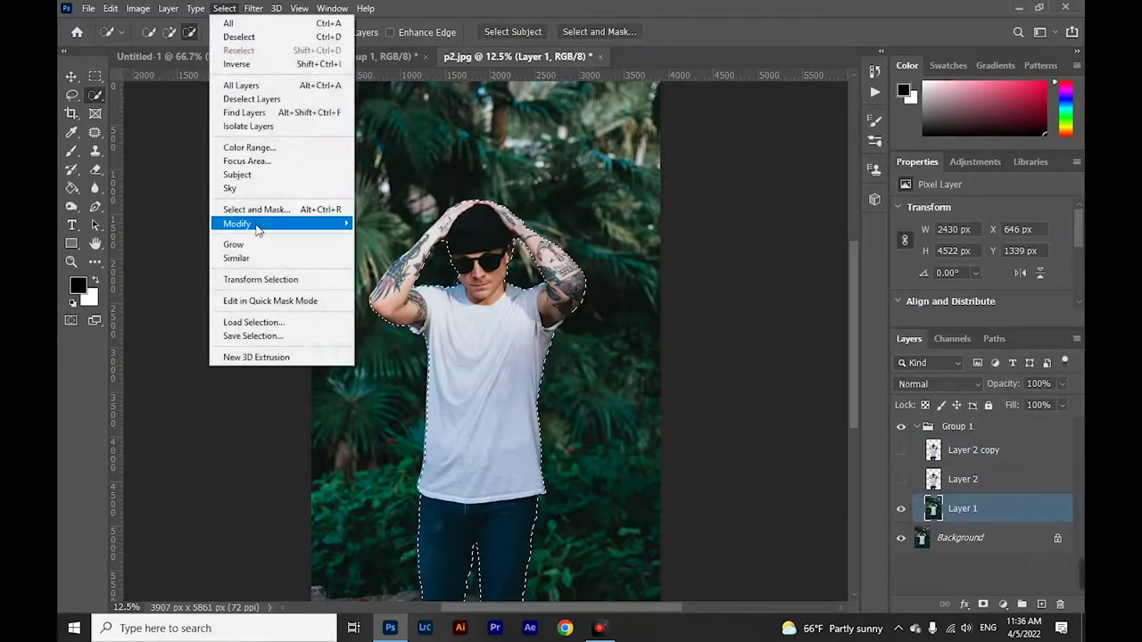
pyautogui.click(380, 251)
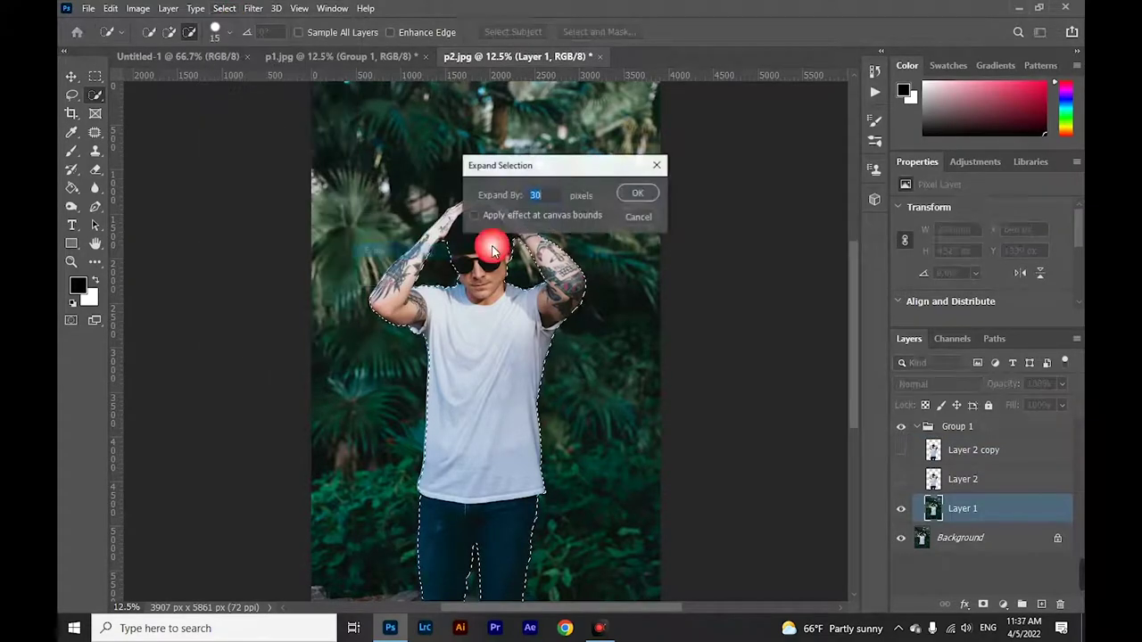
pyautogui.click(642, 195)
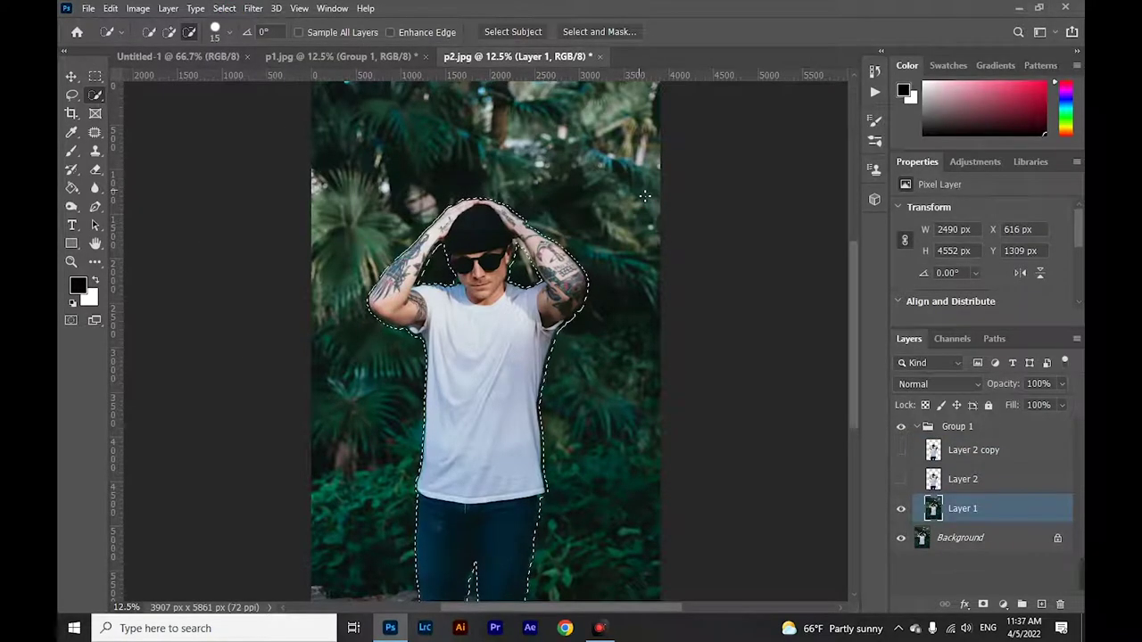
pyautogui.hotkey('shift', 'F5')
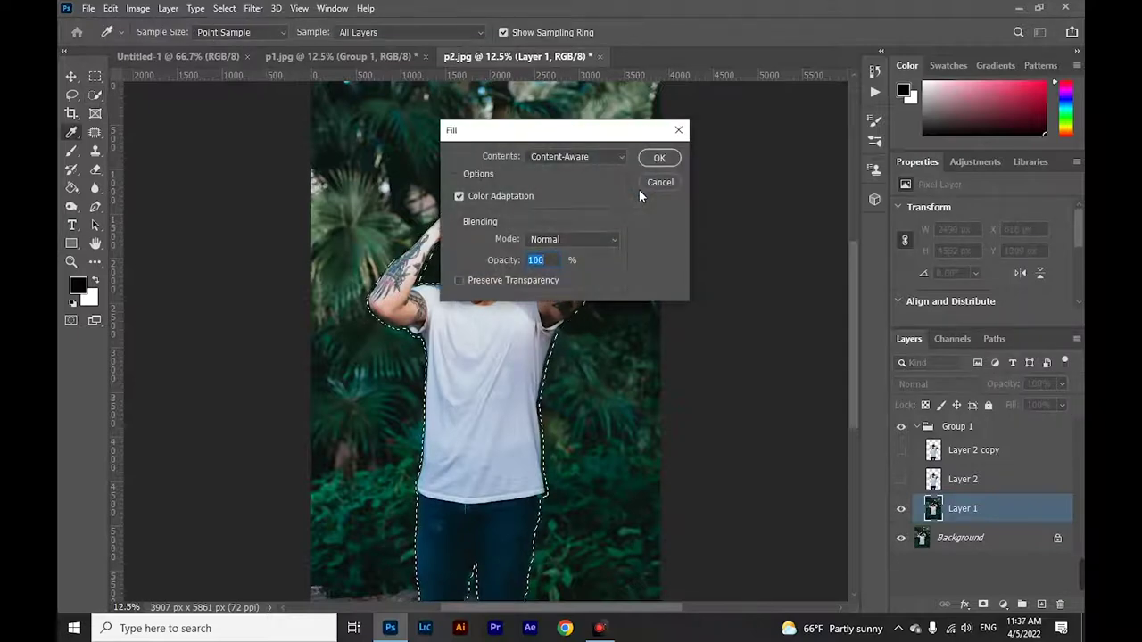
pyautogui.press('Return')
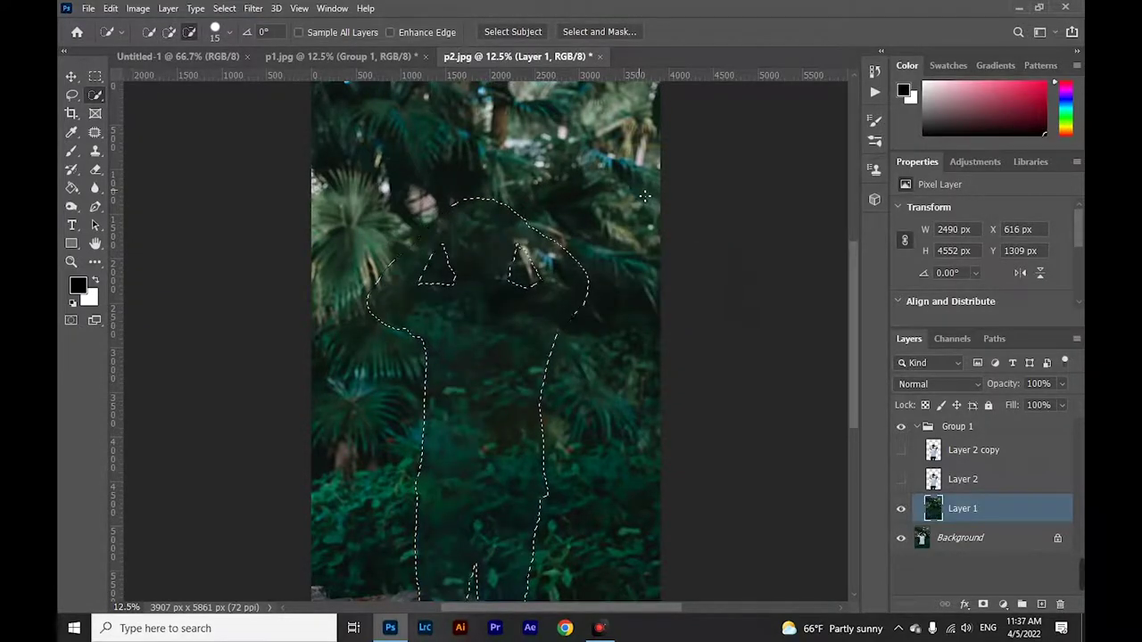
pyautogui.hotkey('ctrl', 'd')
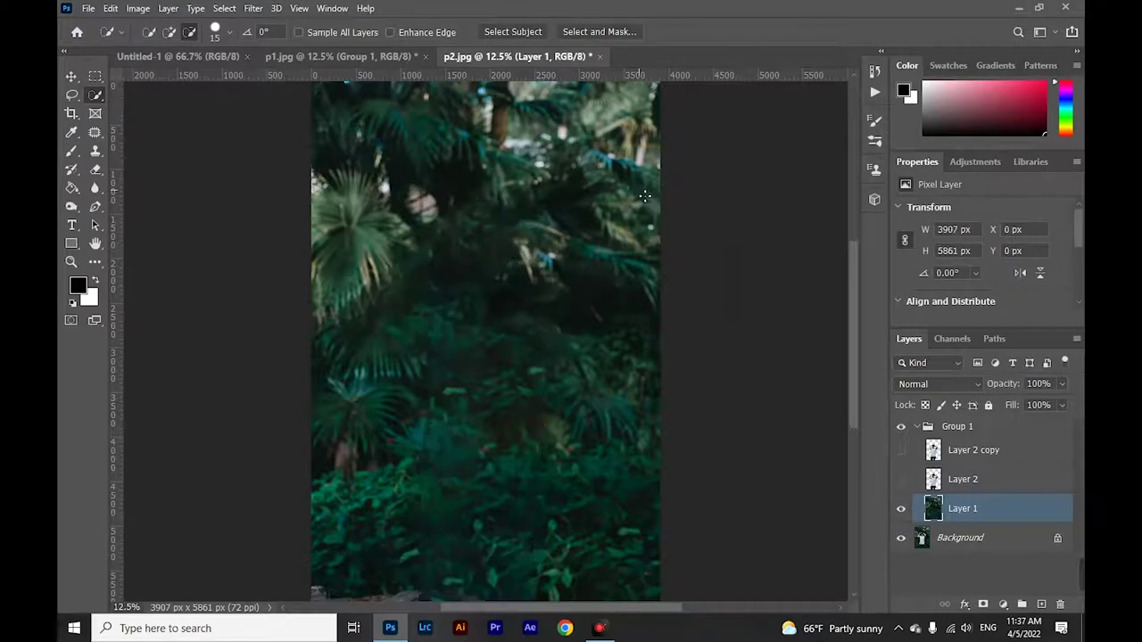
# Show Layer 2 and clip a Levels adjustment to it with midtones at 0.52
pyautogui.click(901, 480)
pyautogui.click(979, 483)
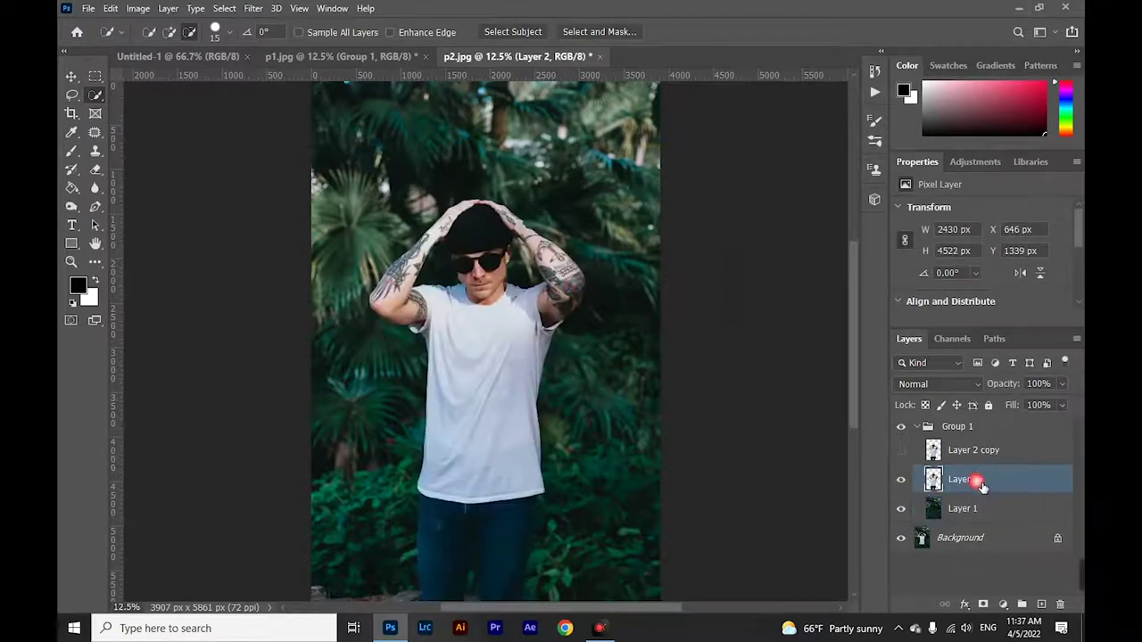
pyautogui.click(1002, 603)
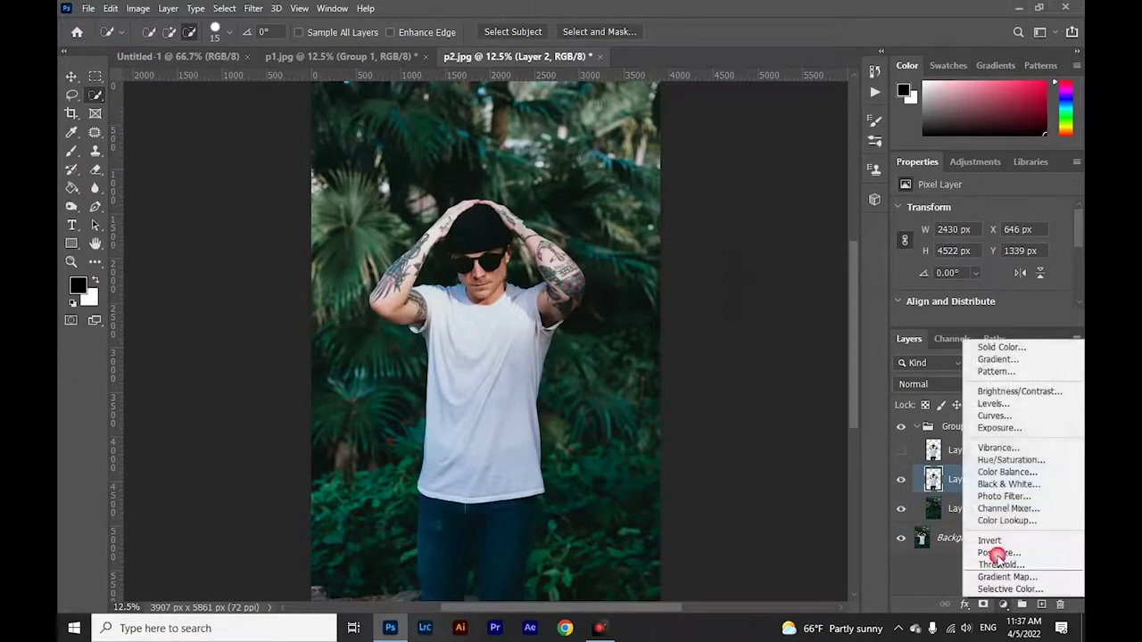
pyautogui.click(992, 402)
pyautogui.scroll(-2, 988, 277)
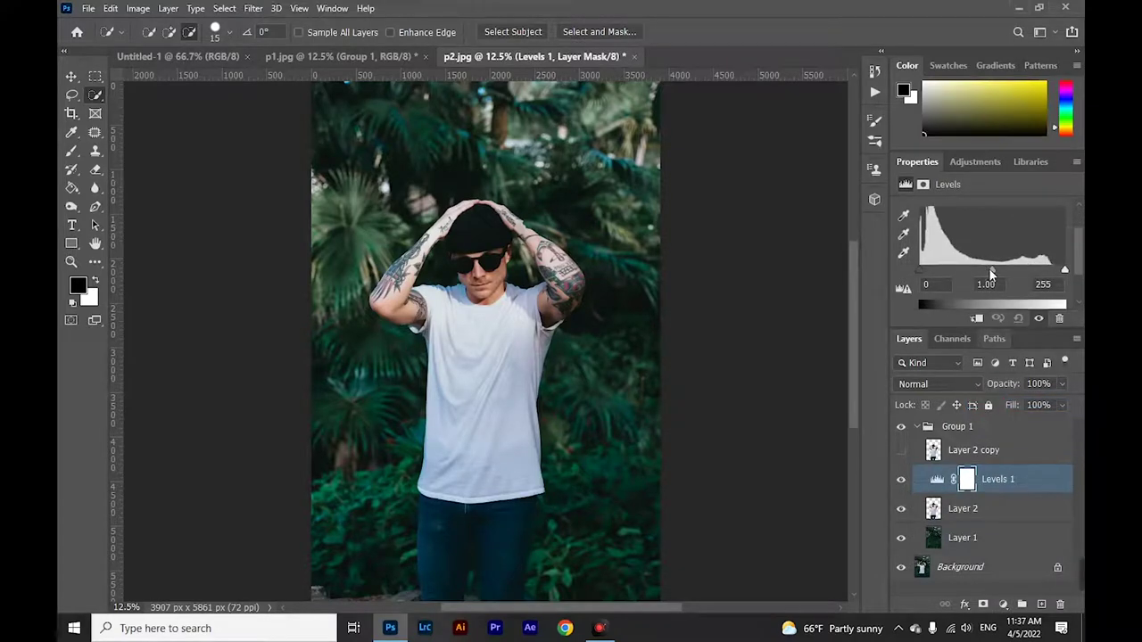
pyautogui.moveTo(991, 273); pyautogui.dragTo(1024, 277)
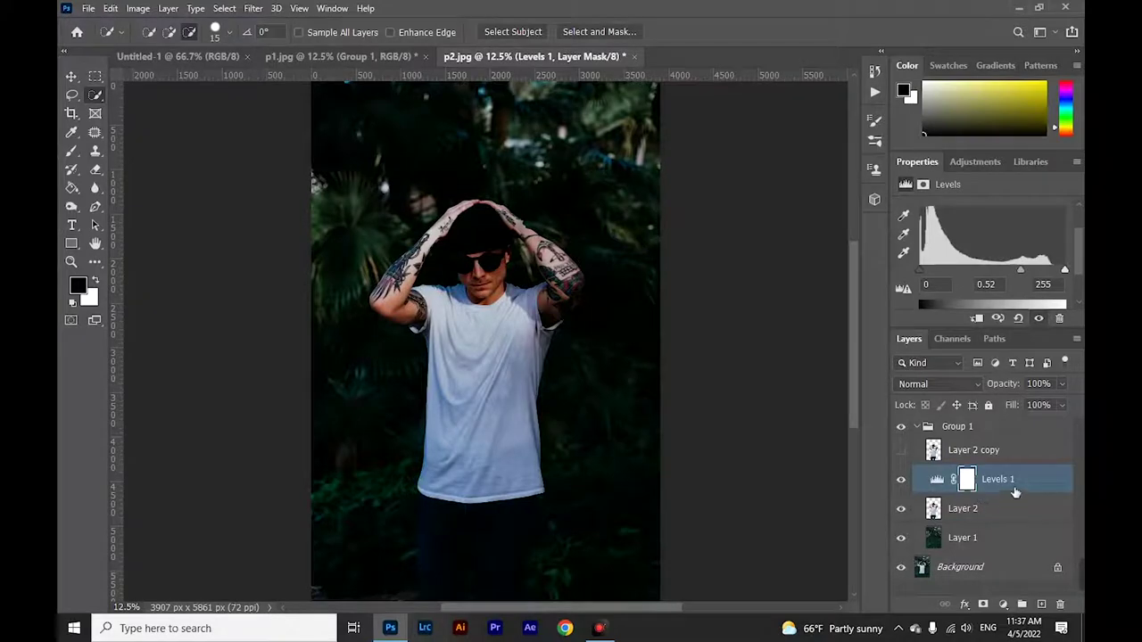
pyautogui.rightClick(1014, 491)
pyautogui.click(923, 286)
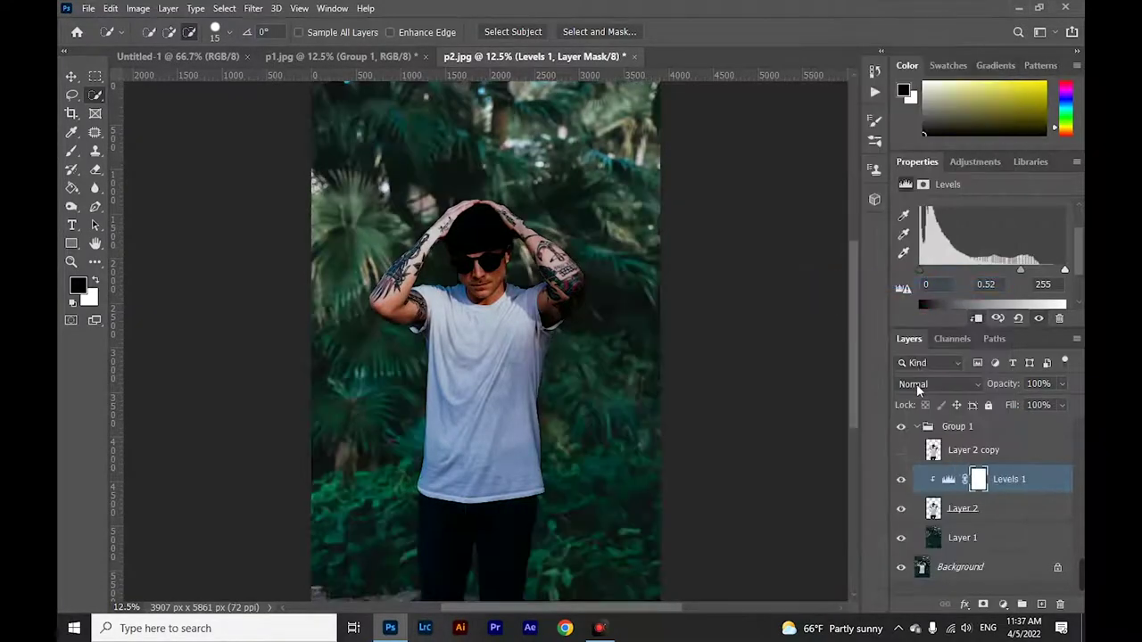
# Apply the Find Edges filter to Layer 2
pyautogui.click(964, 508)
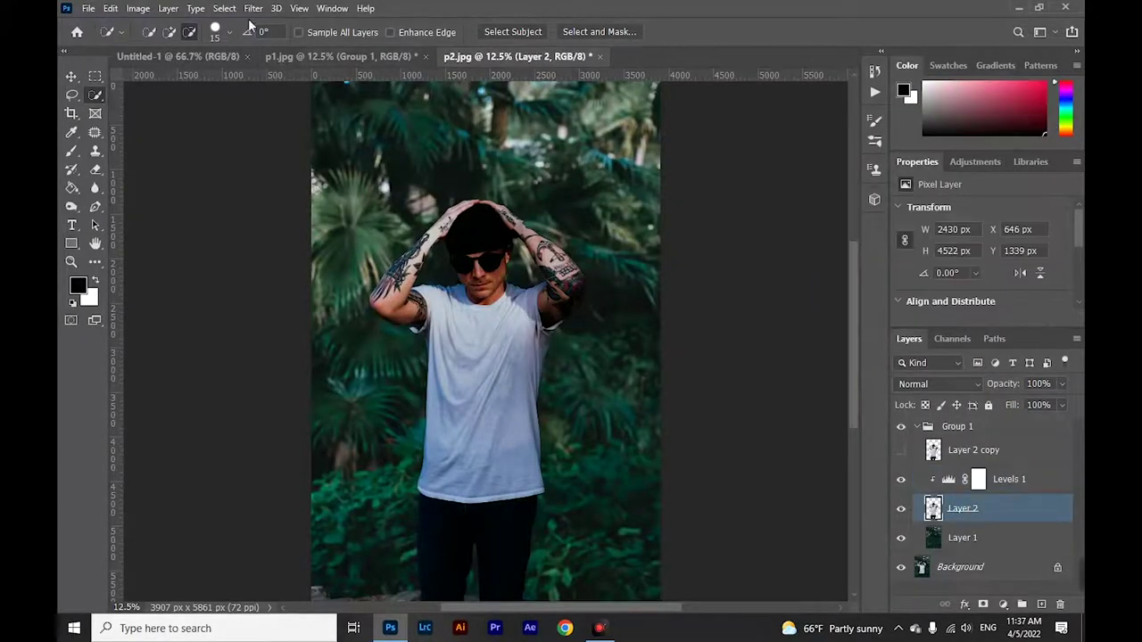
pyautogui.click(252, 8)
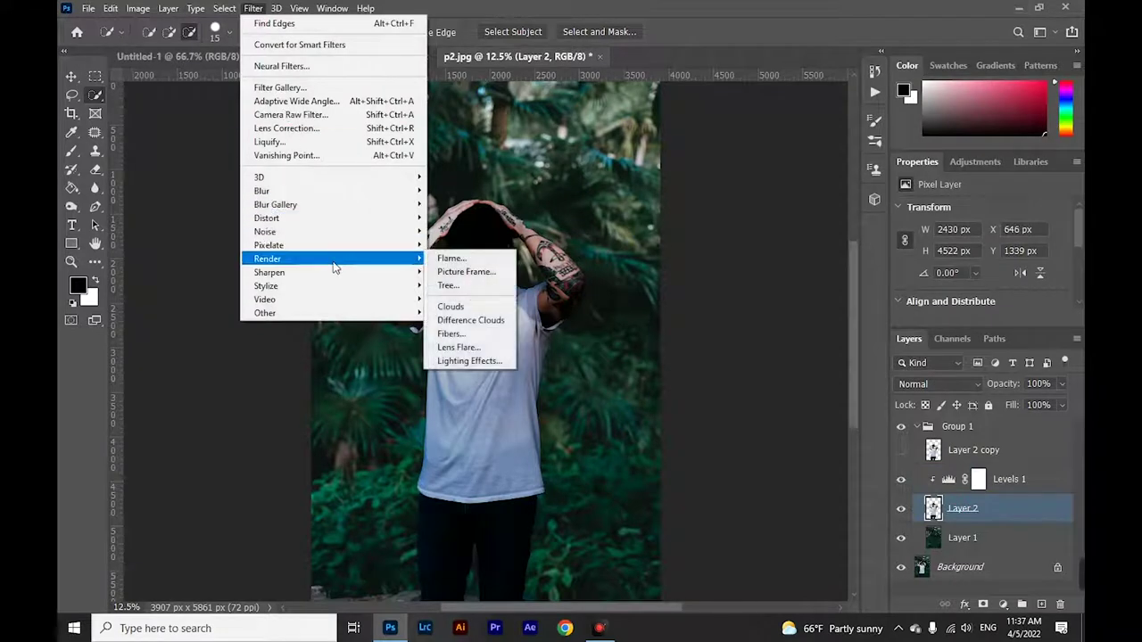
pyautogui.moveTo(266, 286)
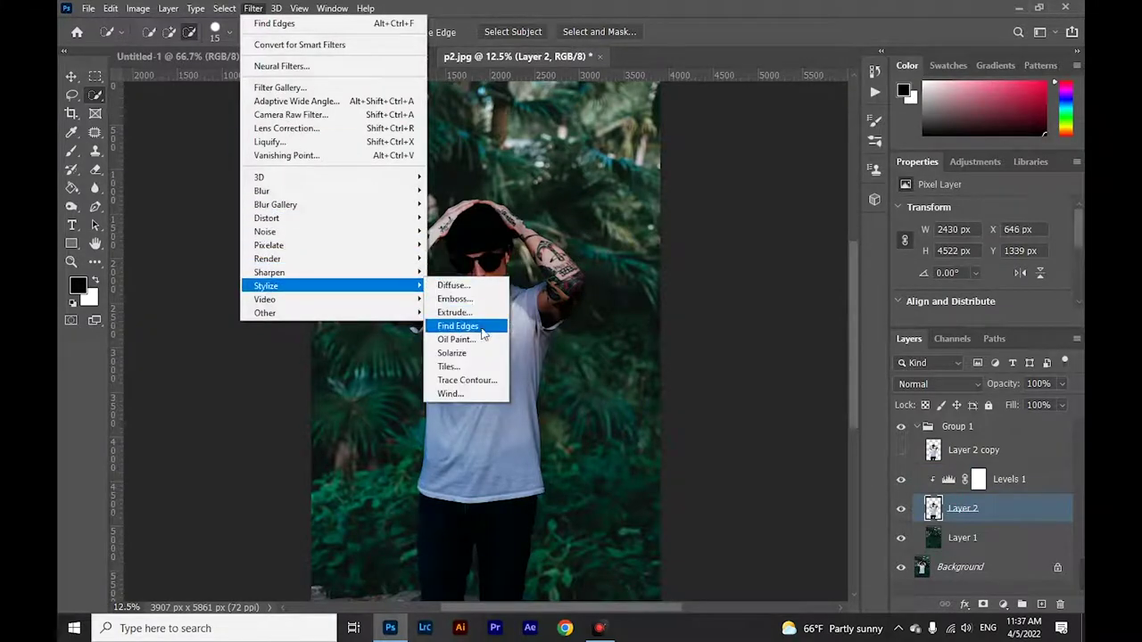
pyautogui.click(488, 328)
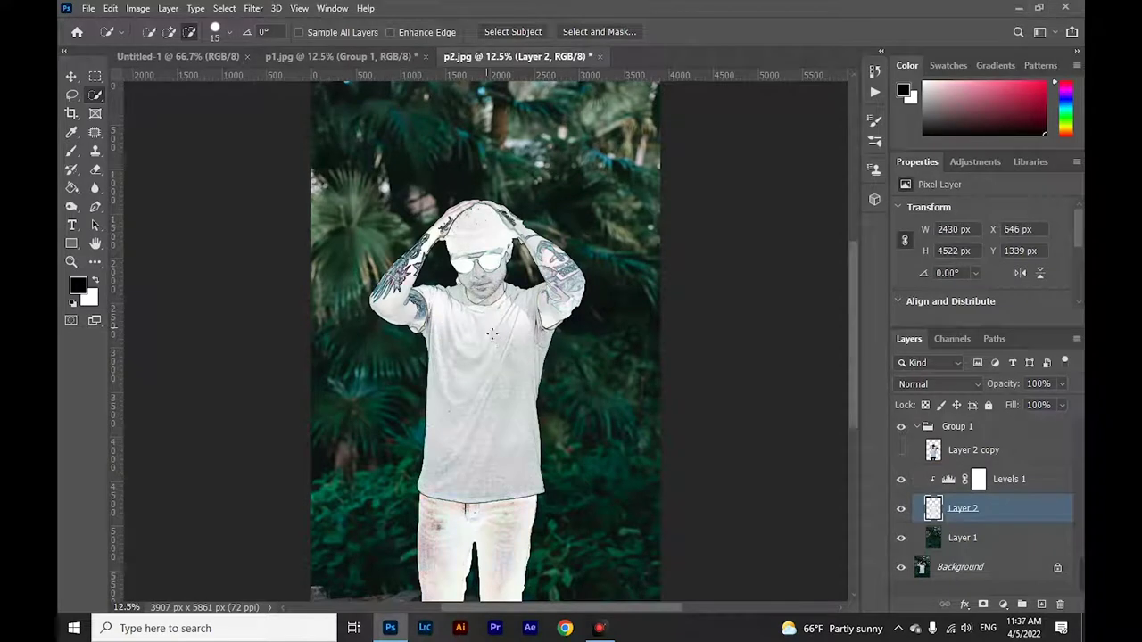
# Invert Layer 2, set its blend mode to Screen, and make Layer 2 copy visible again
pyautogui.hotkey('ctrl', 'i')
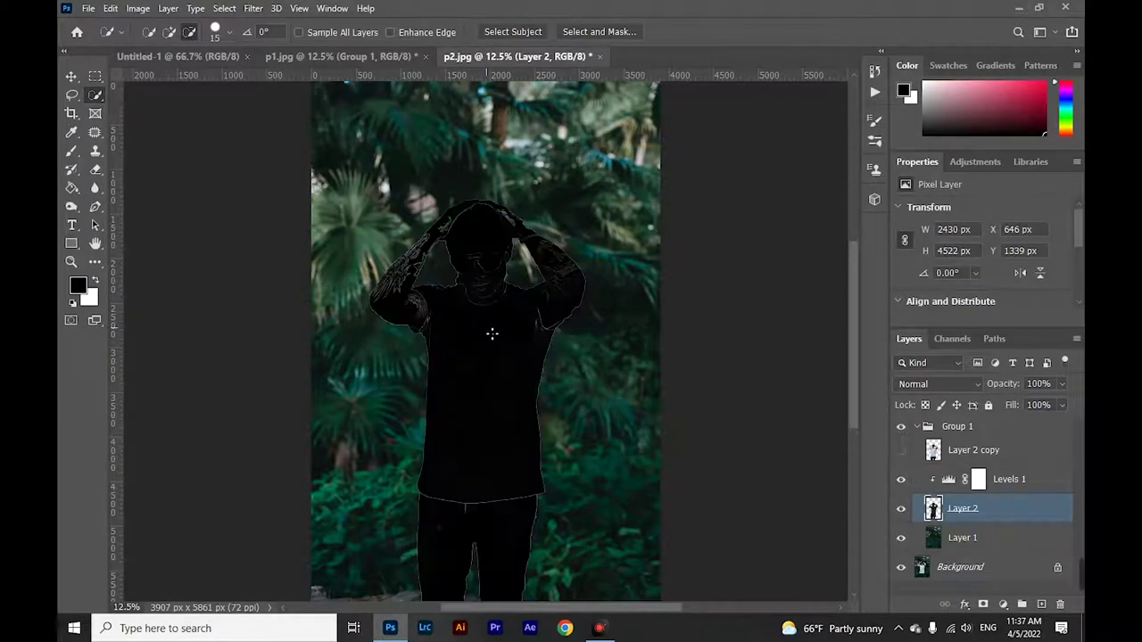
pyautogui.click(957, 387)
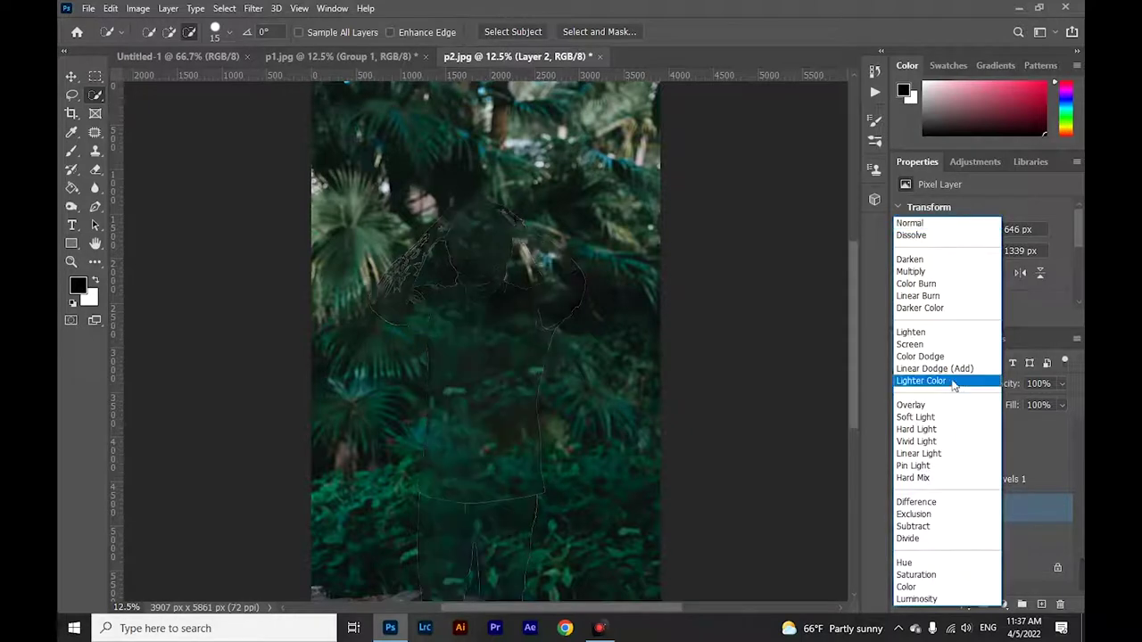
pyautogui.click(923, 346)
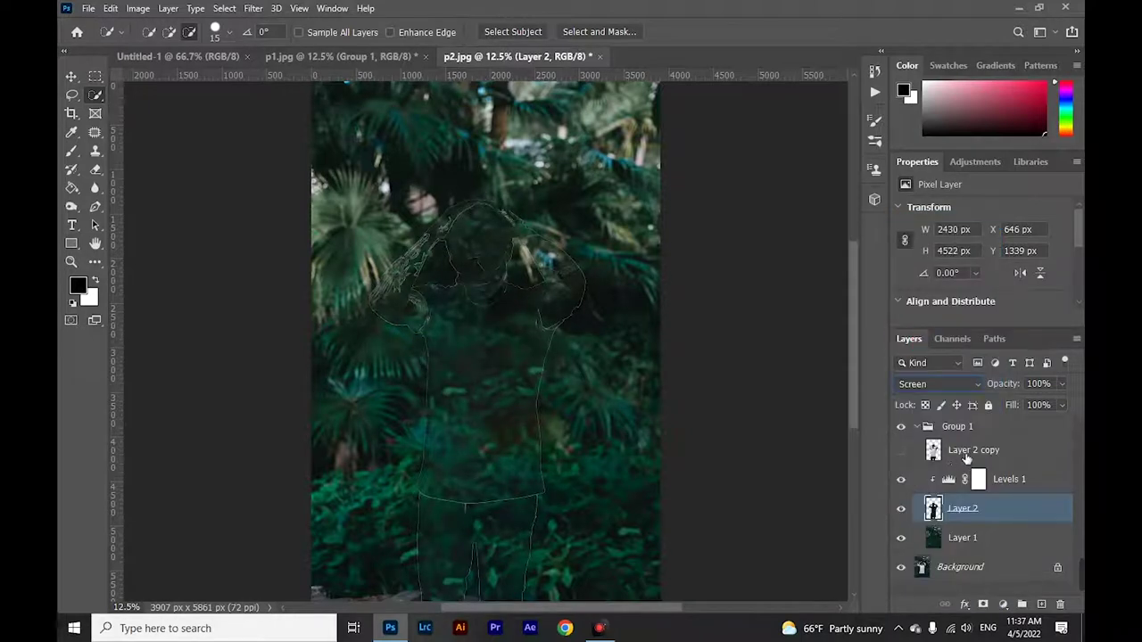
pyautogui.click(966, 457)
pyautogui.click(902, 455)
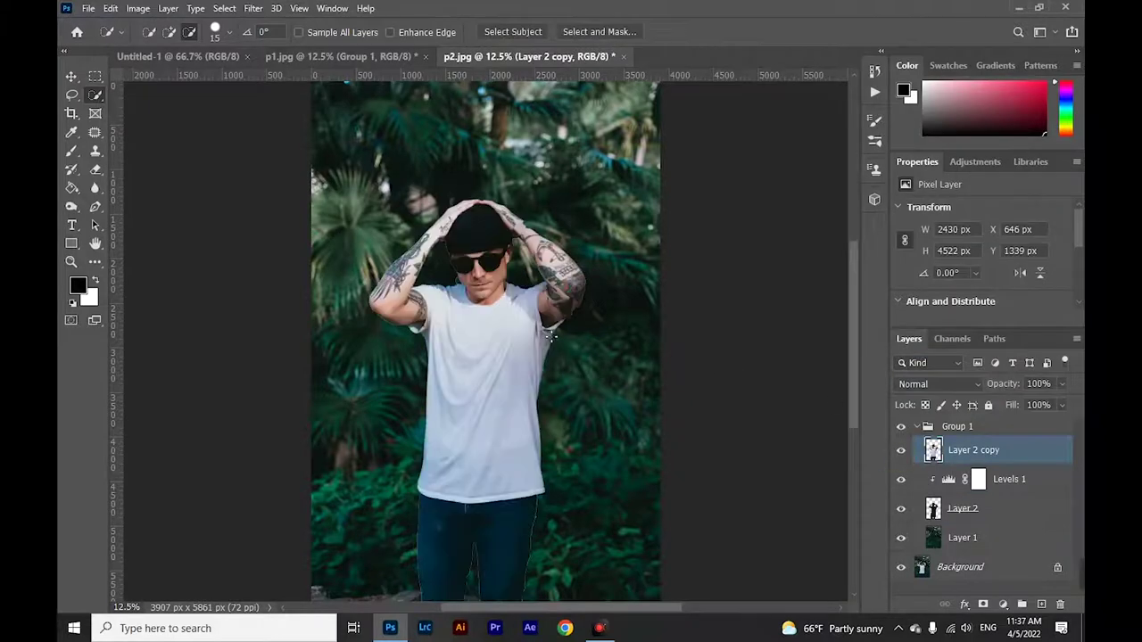
# Zoom in and Quick-Select the man's white T-shirt on Layer 2 copy
pyautogui.hotkey('ctrl', '+')
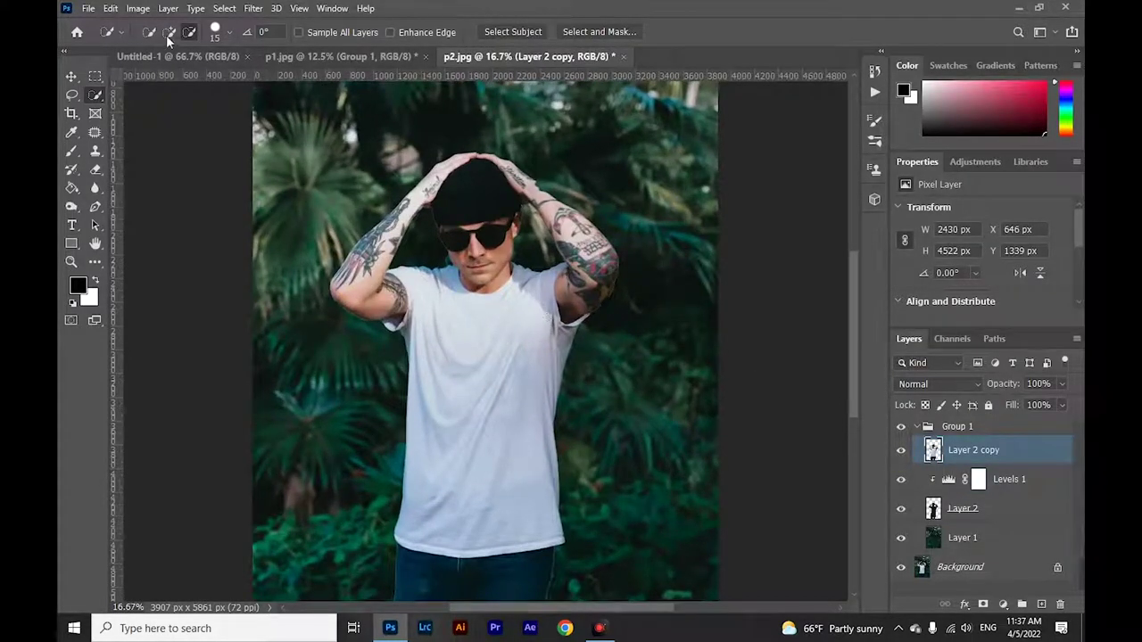
pyautogui.click(489, 357)
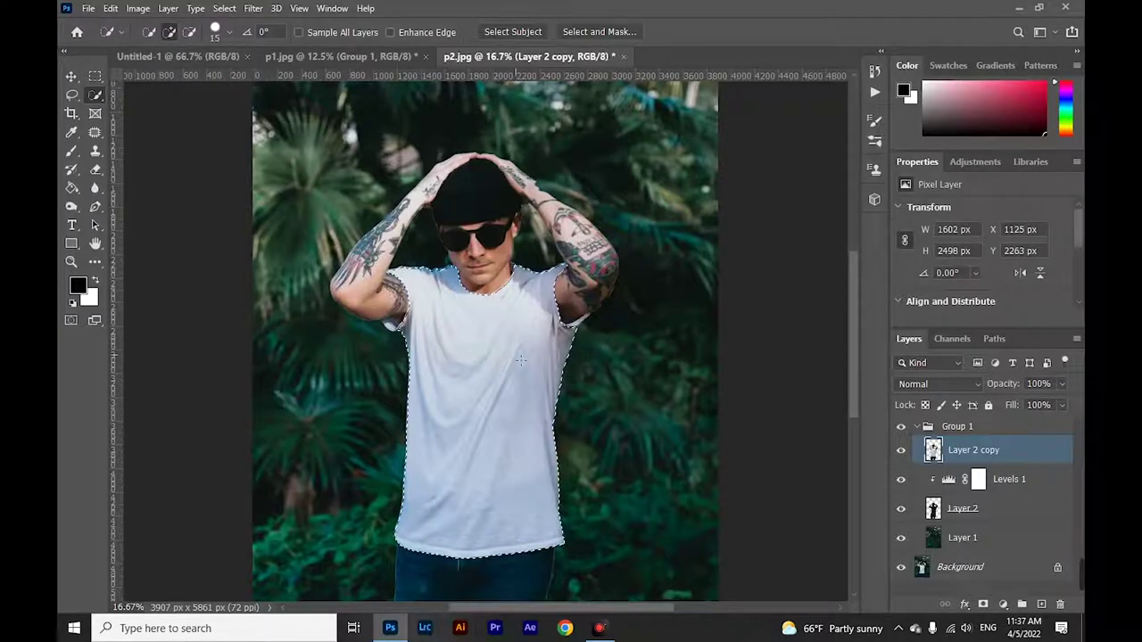
pyautogui.hotkey('ctrl', 'd')
pyautogui.hotkey('ctrl', '+')
pyautogui.hotkey('ctrl', '+')
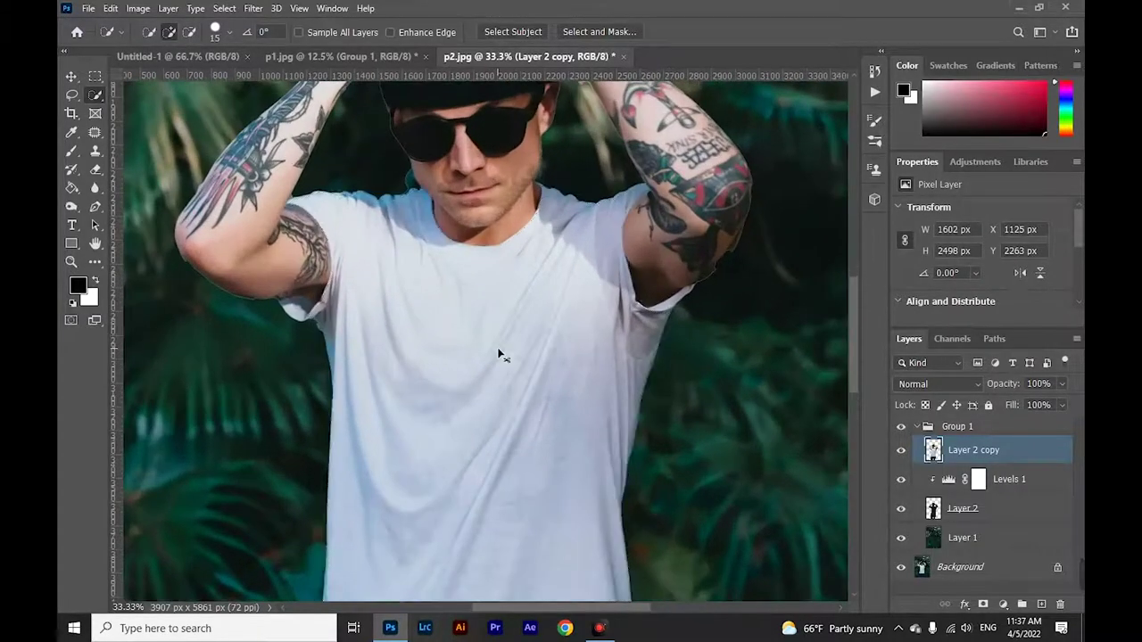
pyautogui.hotkey('ctrl', '+')
pyautogui.click(500, 350)
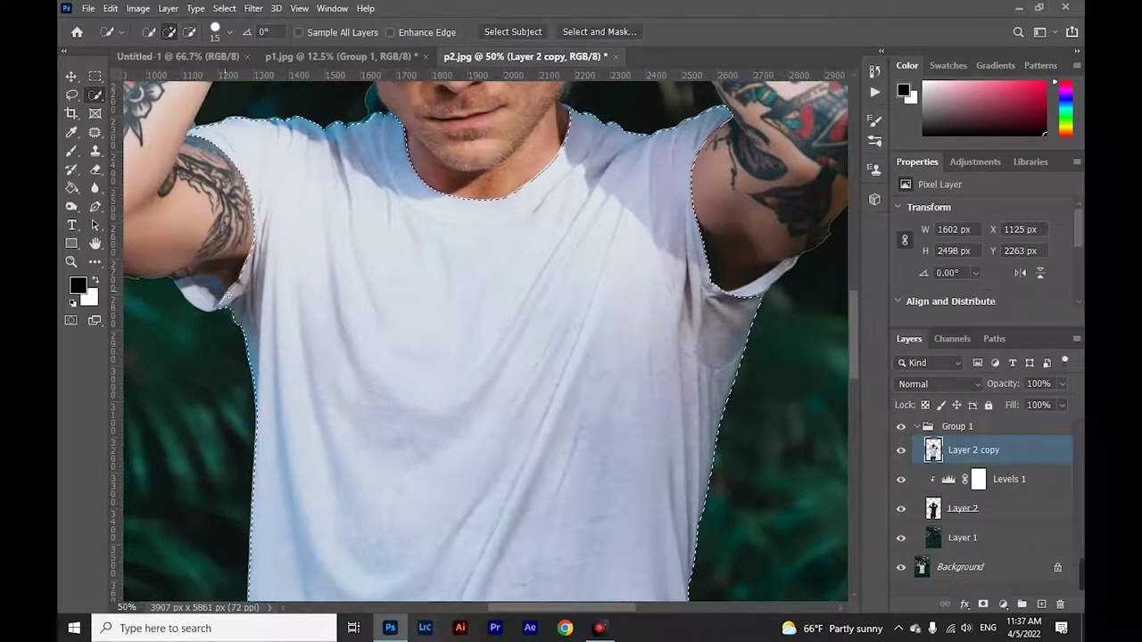
# Add the left and right armpit areas to the T-shirt selection
pyautogui.moveTo(219, 300); pyautogui.dragTo(189, 286)
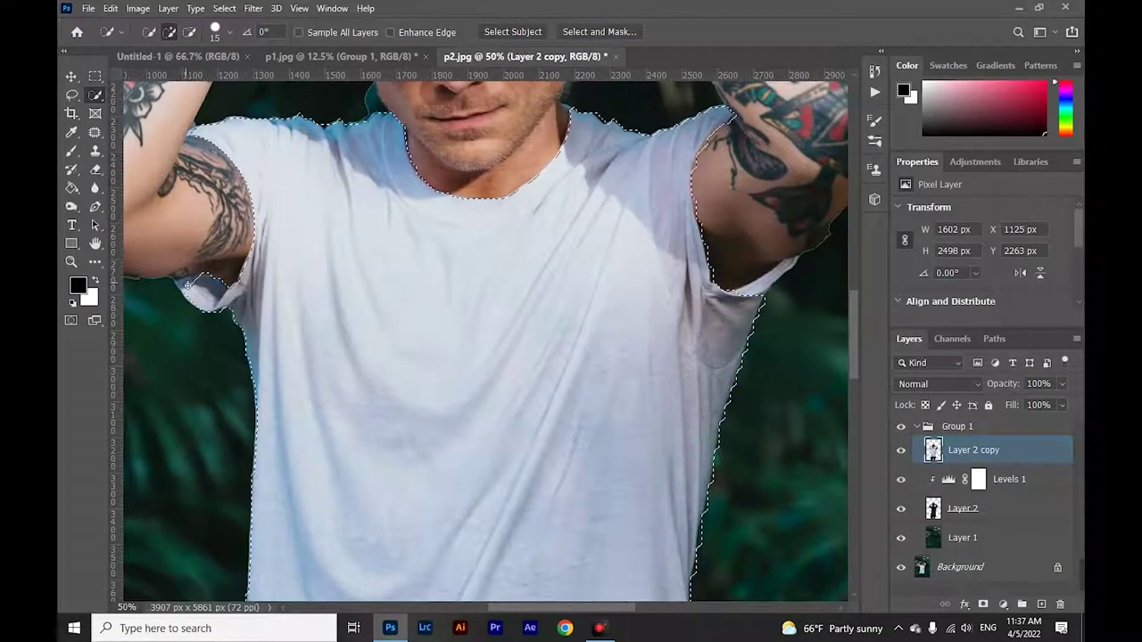
pyautogui.click(187, 284)
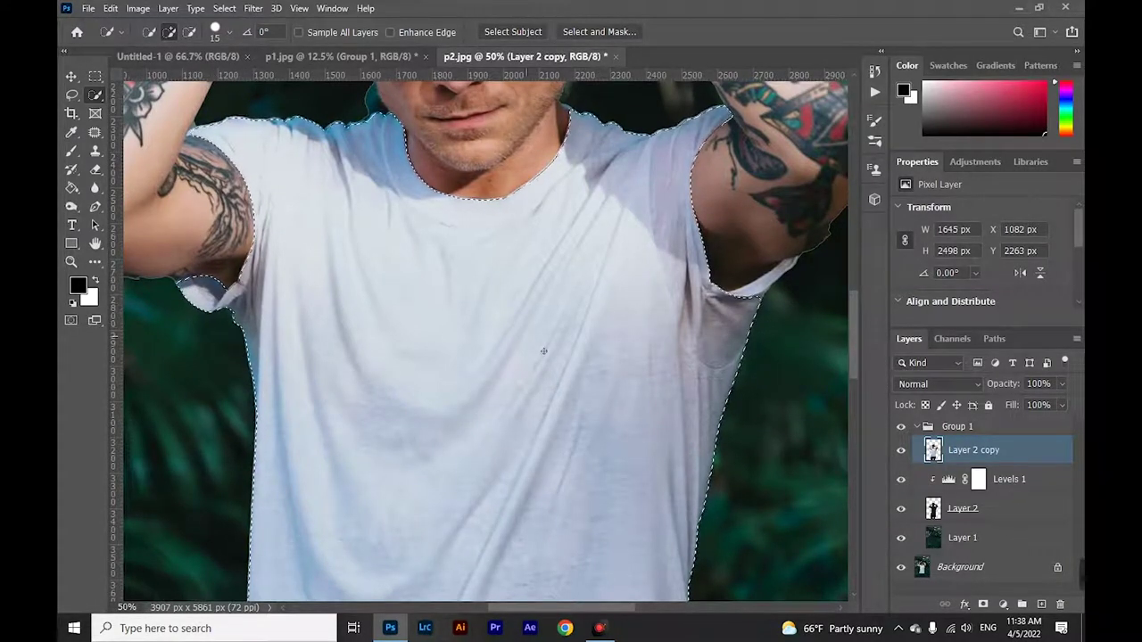
pyautogui.click(792, 266)
pyautogui.moveTo(792, 266)
pyautogui.mouseDown()
pyautogui.moveTo(767, 283)
pyautogui.moveTo(712, 286)
pyautogui.mouseUp()
pyautogui.scroll(3, 574, 218)
pyautogui.scroll(-1, 573, 217)
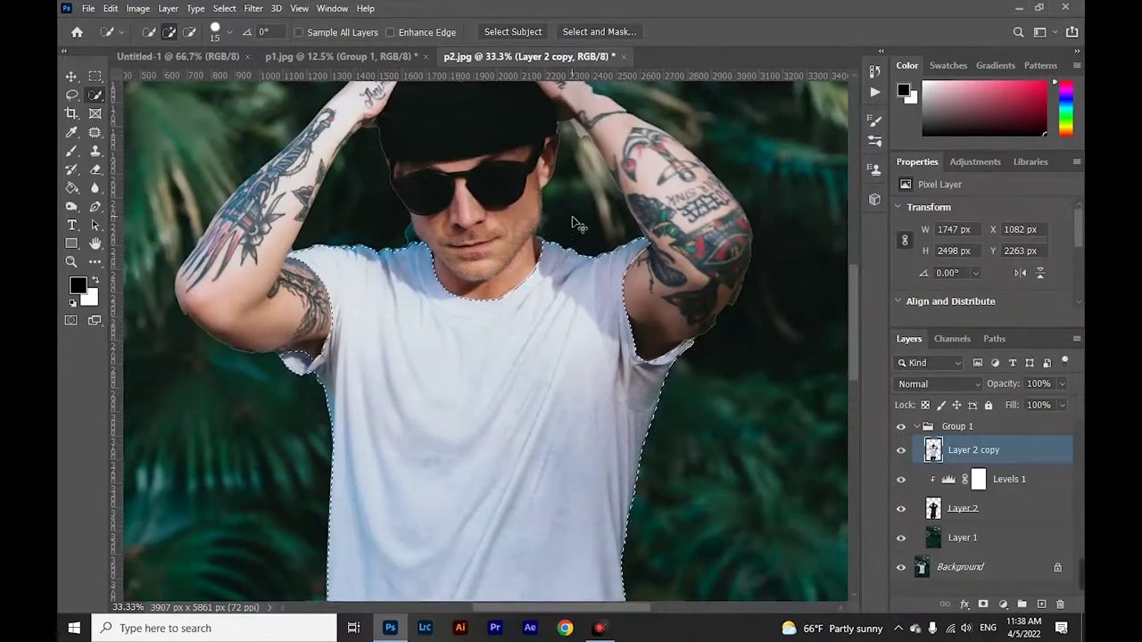
pyautogui.scroll(-1, 576, 222)
pyautogui.scroll(-1, 576, 223)
pyautogui.scroll(-1, 576, 223)
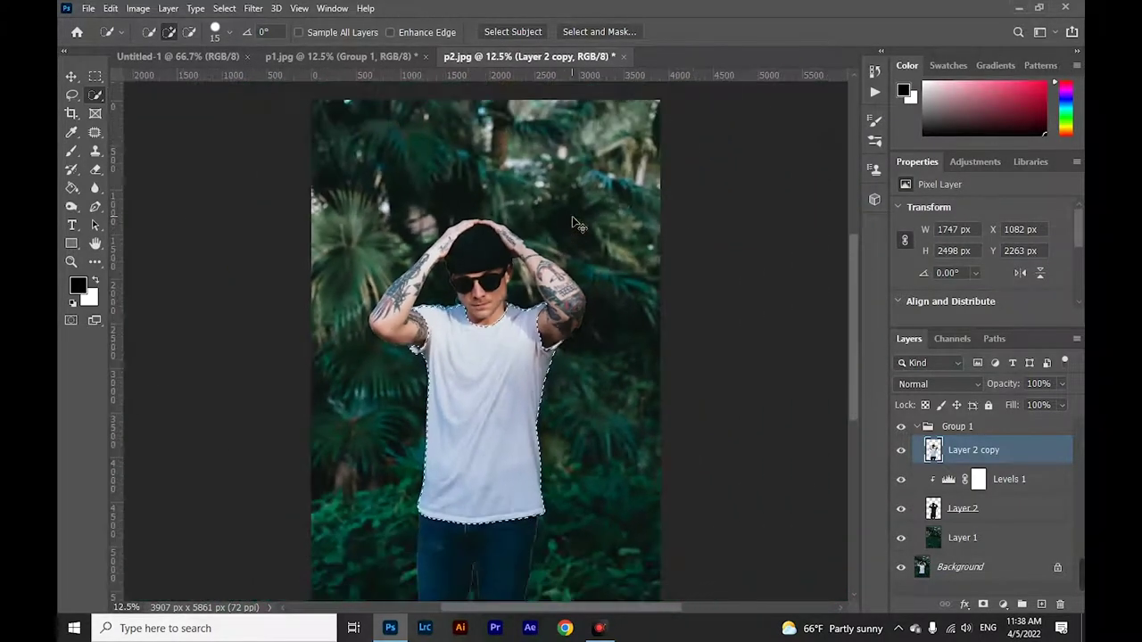
pyautogui.scroll(-1, 575, 223)
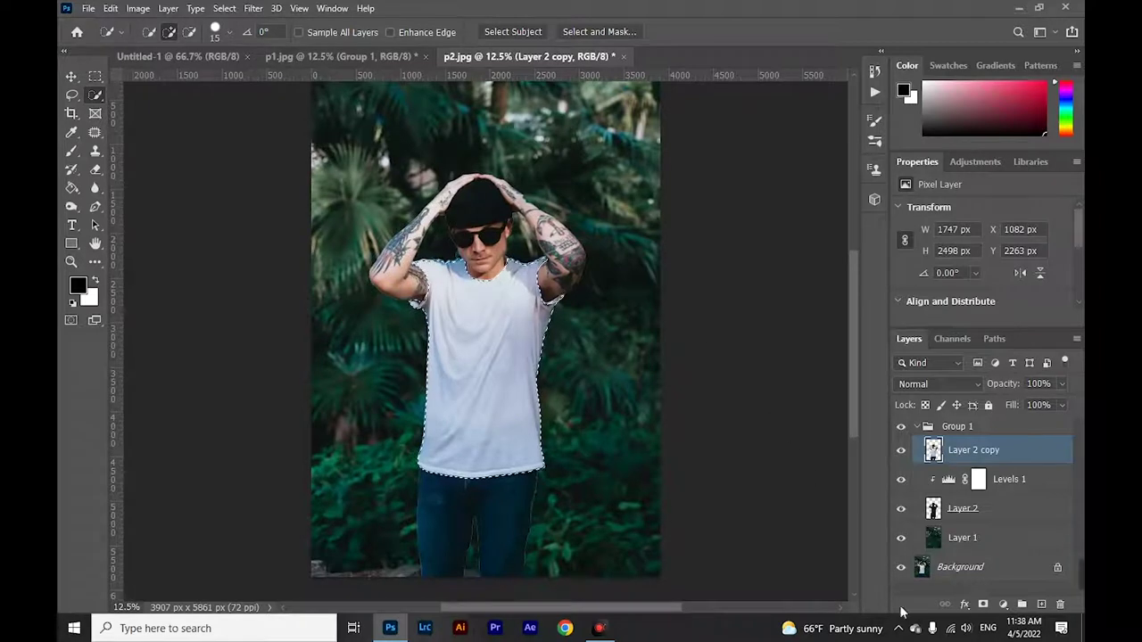
# Alt-add a layer mask hiding the shirt on Layer 2 copy, then take the Eraser to Layer 2
pyautogui.click(983, 605)
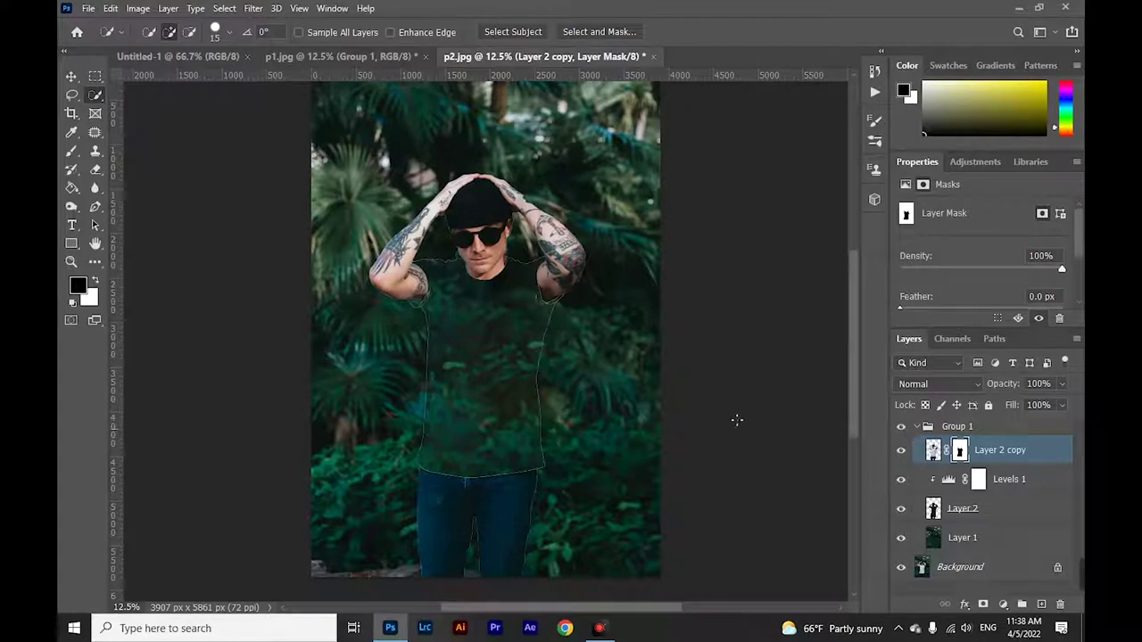
pyautogui.scroll(1, 532, 331)
pyautogui.scroll(1, 532, 331)
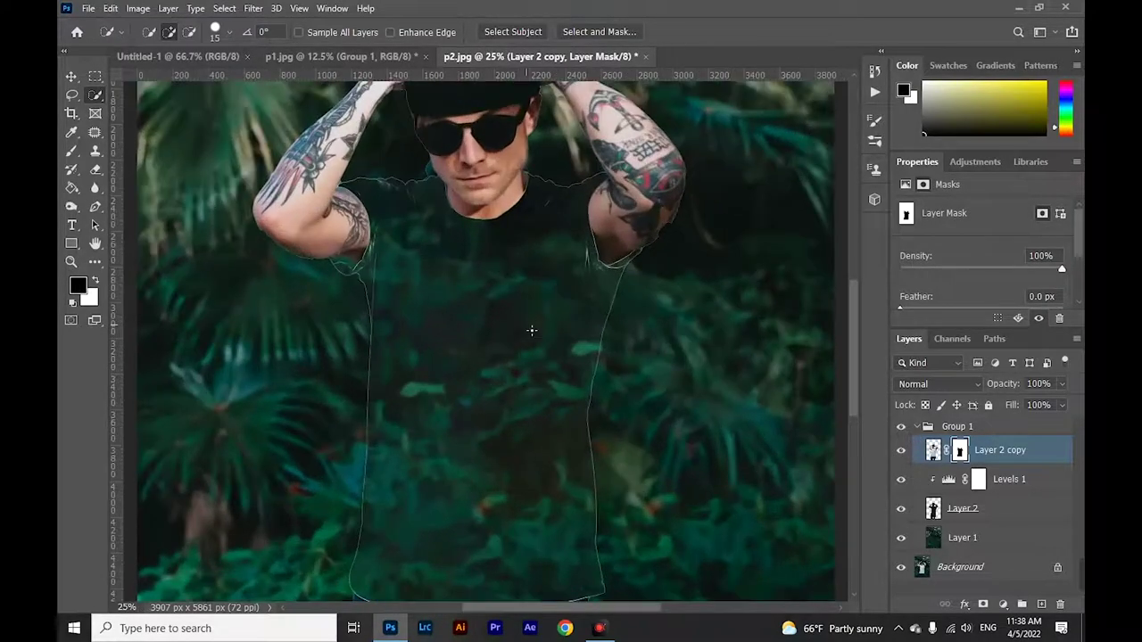
pyautogui.scroll(2, 531, 331)
pyautogui.scroll(2, 529, 174)
pyautogui.scroll(2, 529, 173)
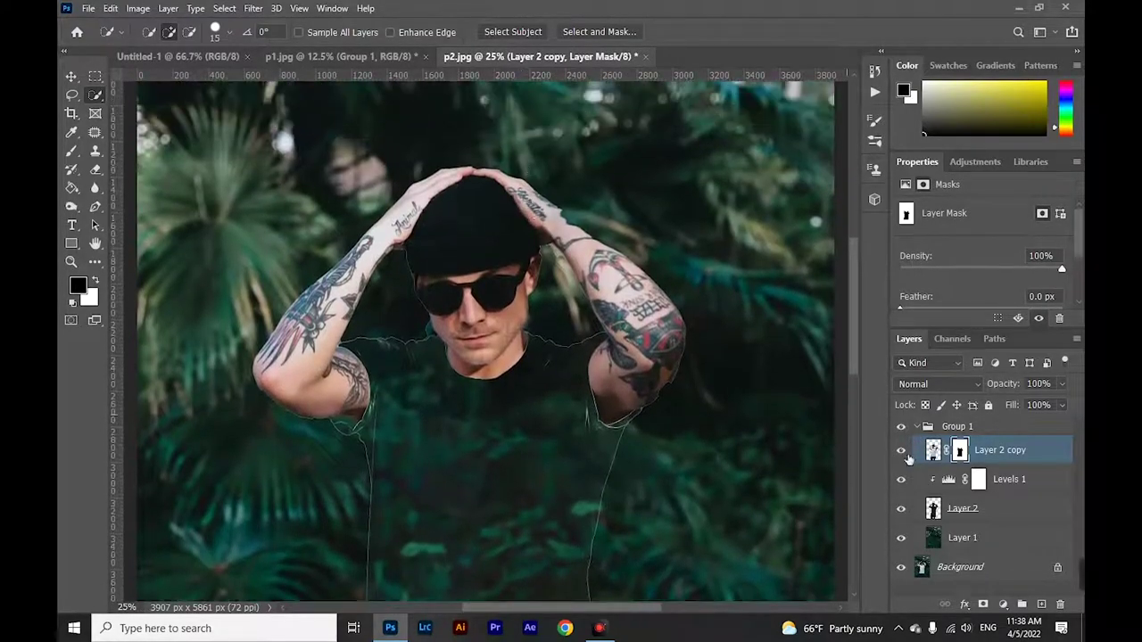
pyautogui.click(975, 518)
pyautogui.press('e')
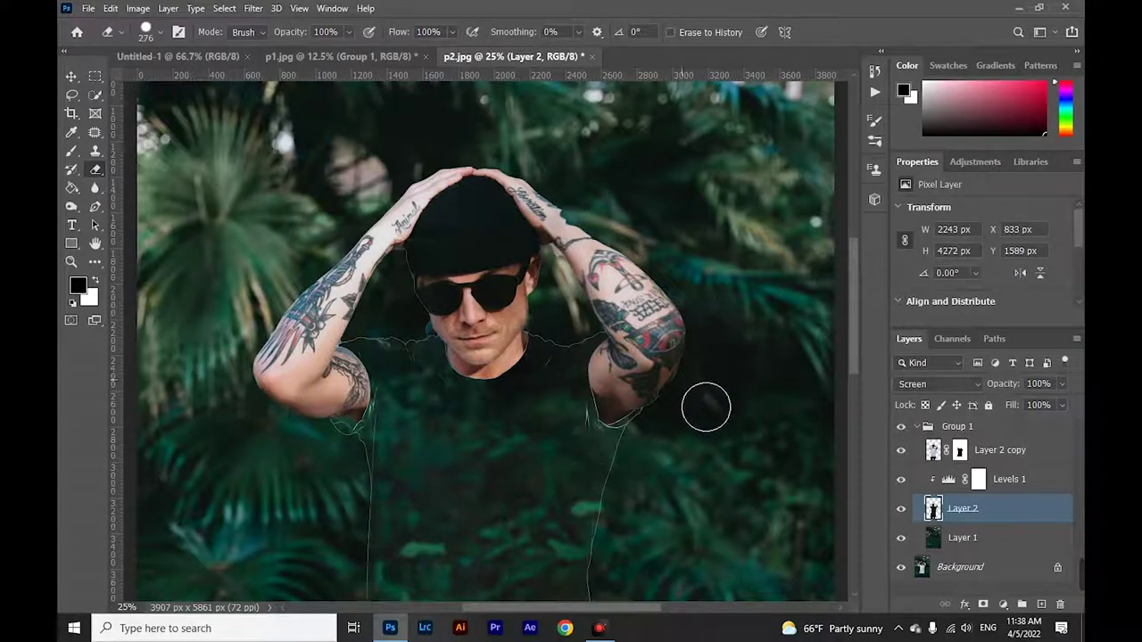
# Erase stray outlines on Layer 2 near the right elbow and along the right jeans leg
pyautogui.click(698, 421)
pyautogui.scroll(-4, 714, 392)
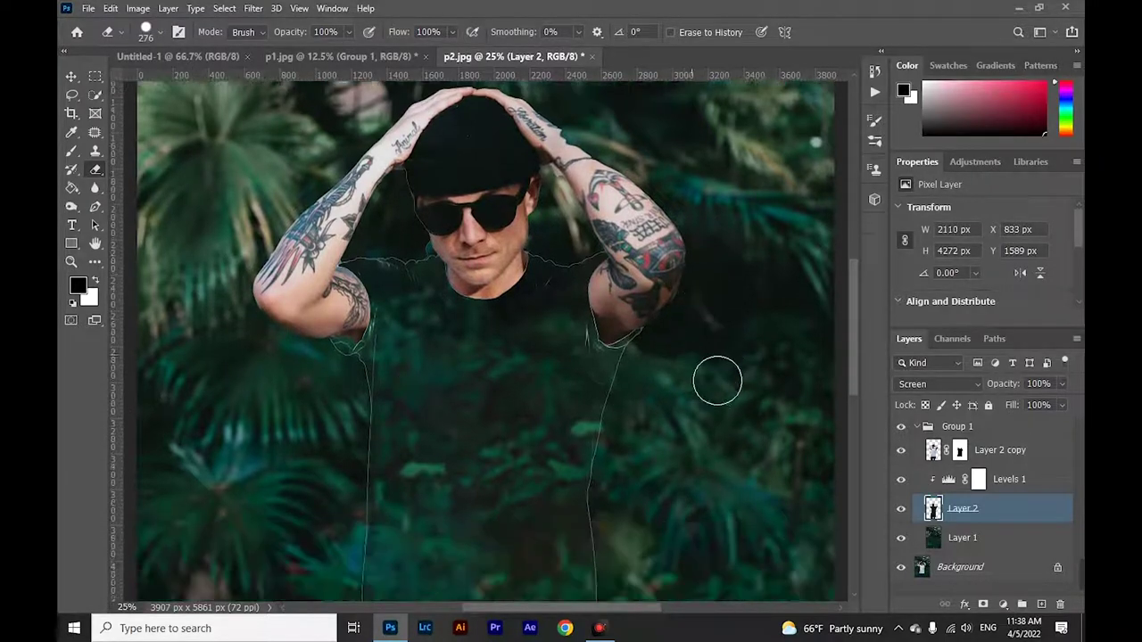
pyautogui.scroll(-5, 721, 371)
pyautogui.scroll(-2, 741, 393)
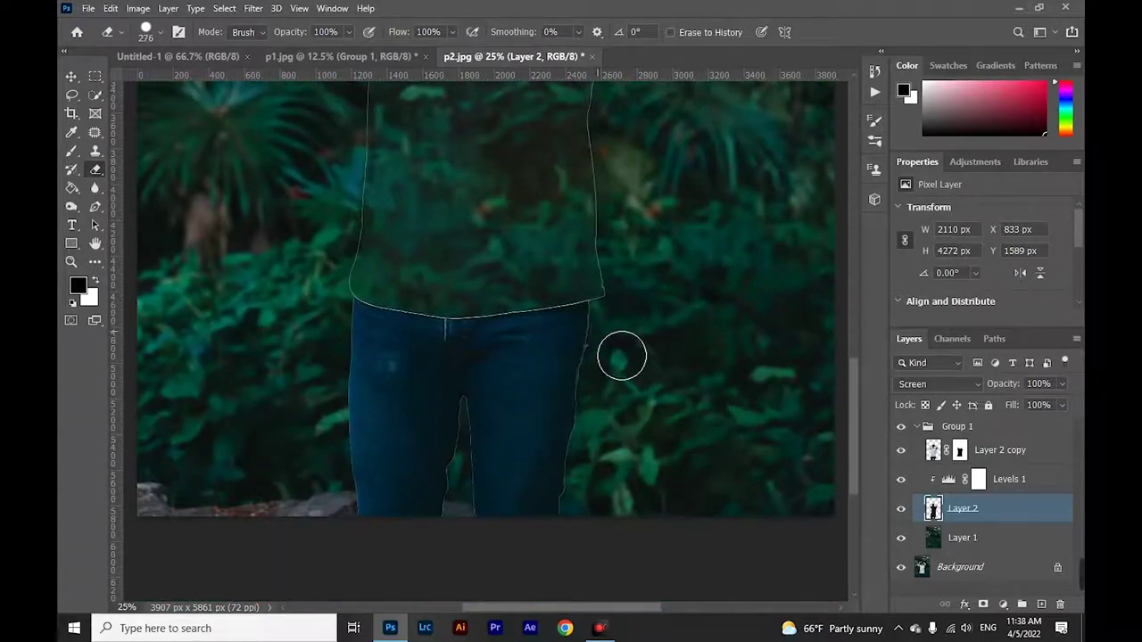
pyautogui.moveTo(568, 476); pyautogui.dragTo(591, 446)
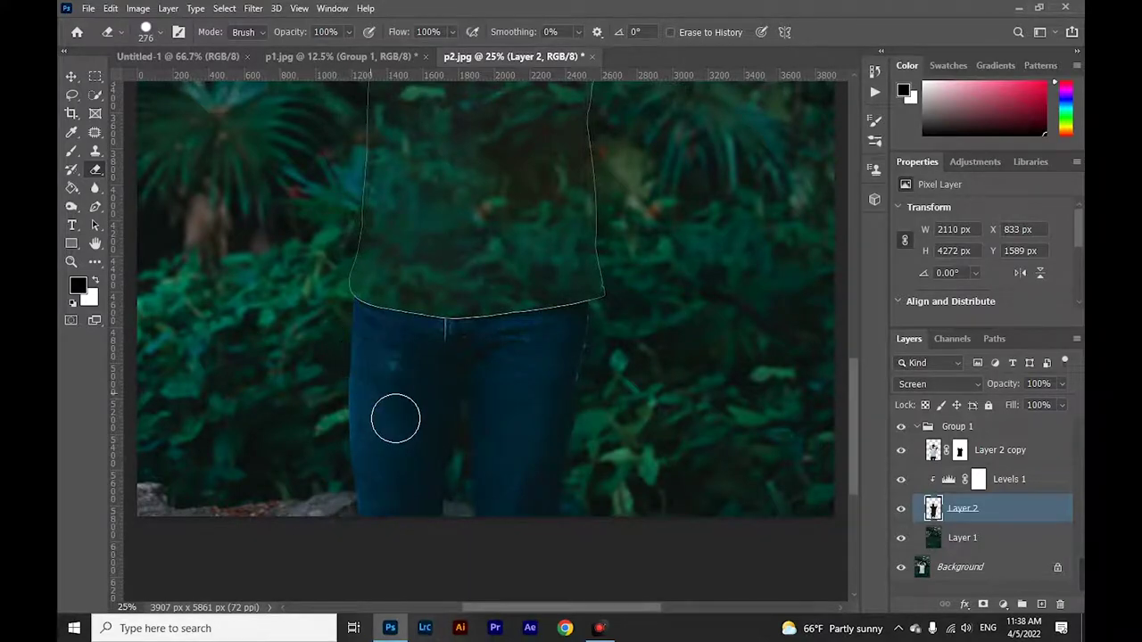
pyautogui.hotkey('ctrl', '-')
pyautogui.hotkey('ctrl', '-')
pyautogui.hotkey('ctrl', '-')
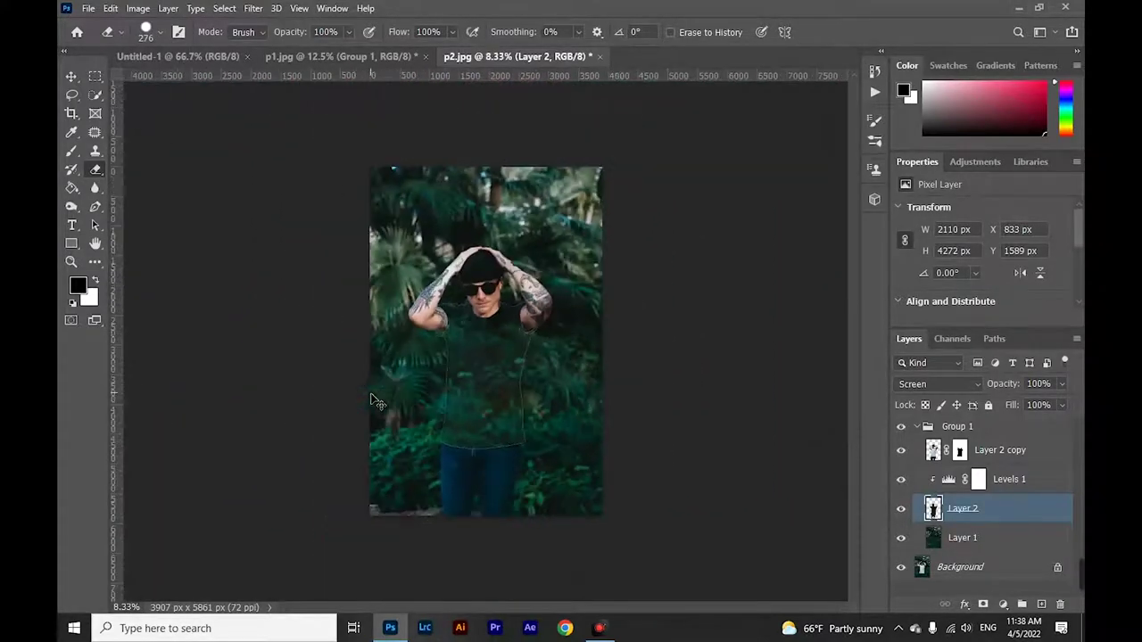
pyautogui.hotkey('ctrl', '+')
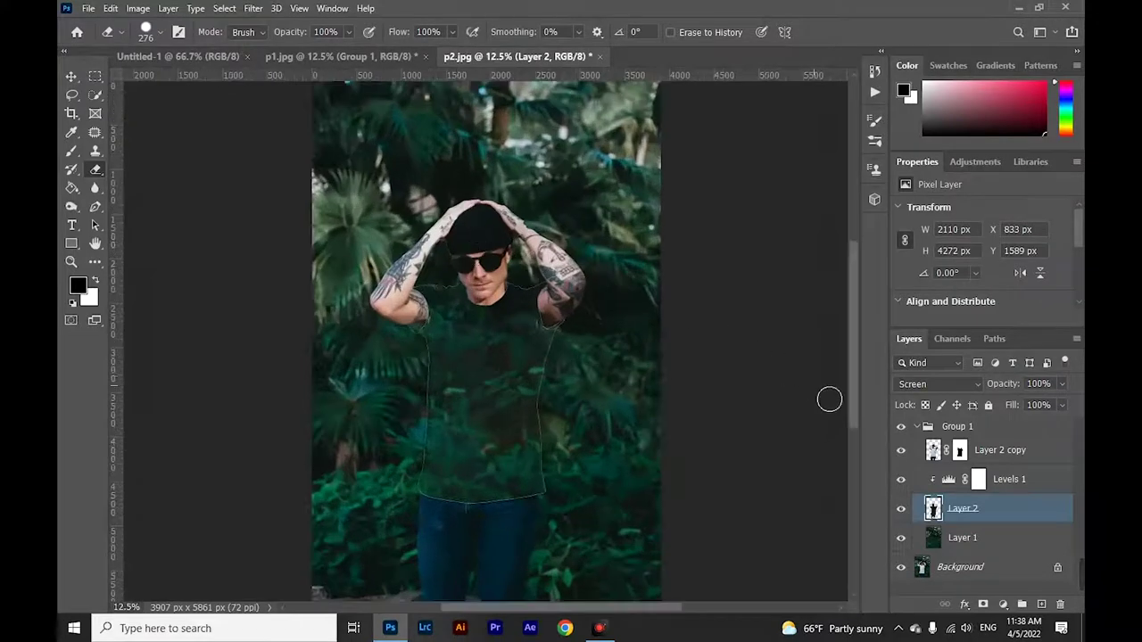
pyautogui.click(920, 429)
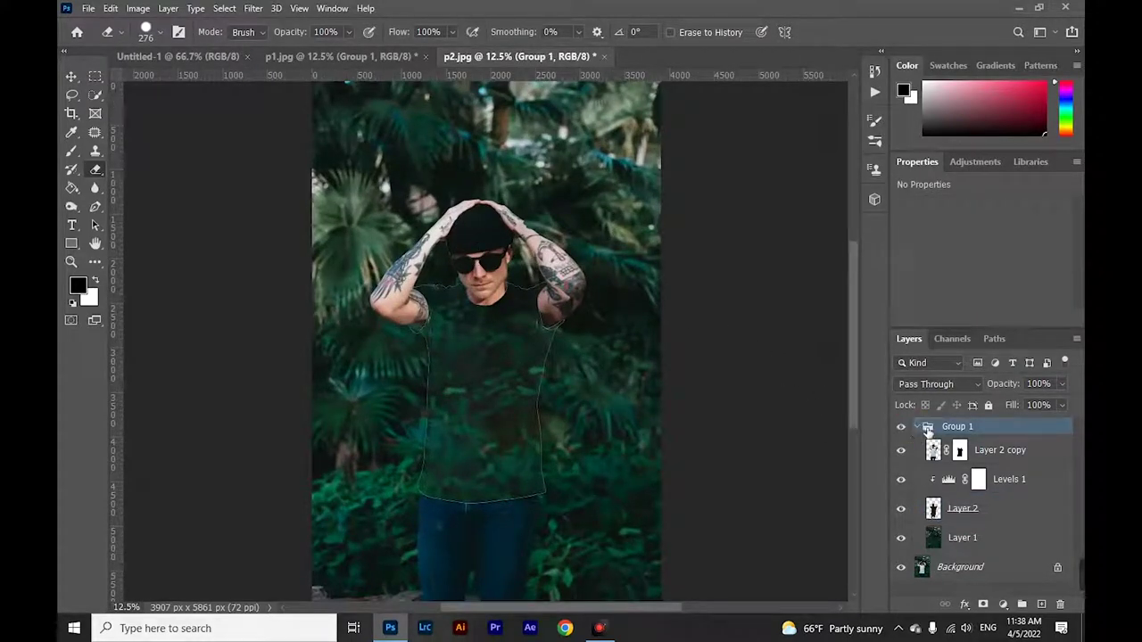
# Collapse Group 1 and toggle its visibility twice to compare before and after
pyautogui.click(918, 428)
pyautogui.click(901, 428)
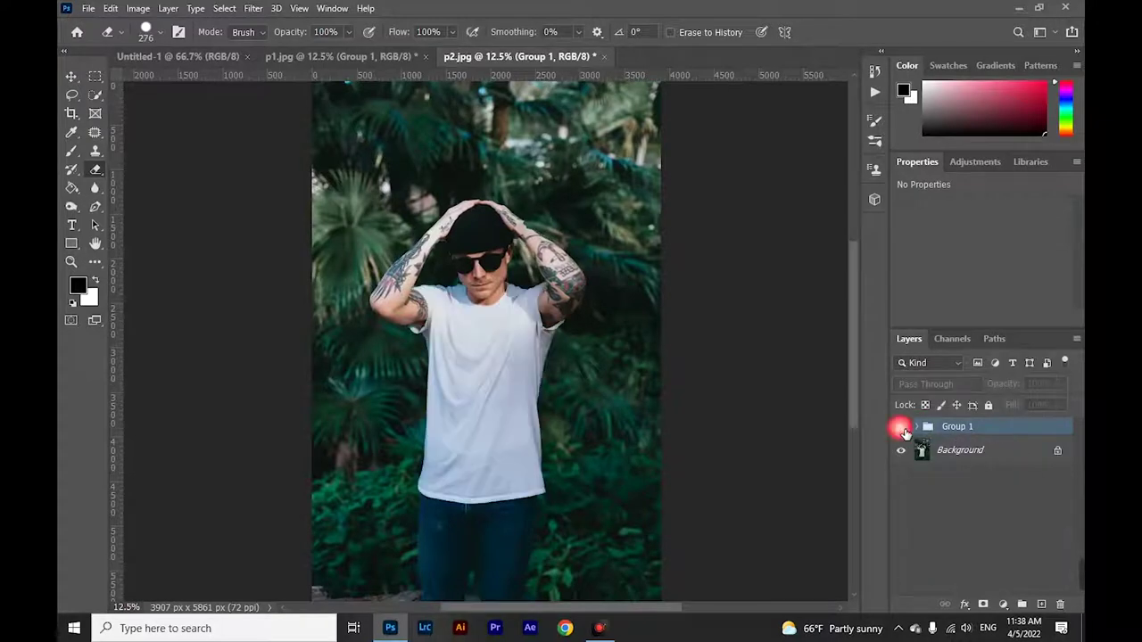
pyautogui.click(901, 427)
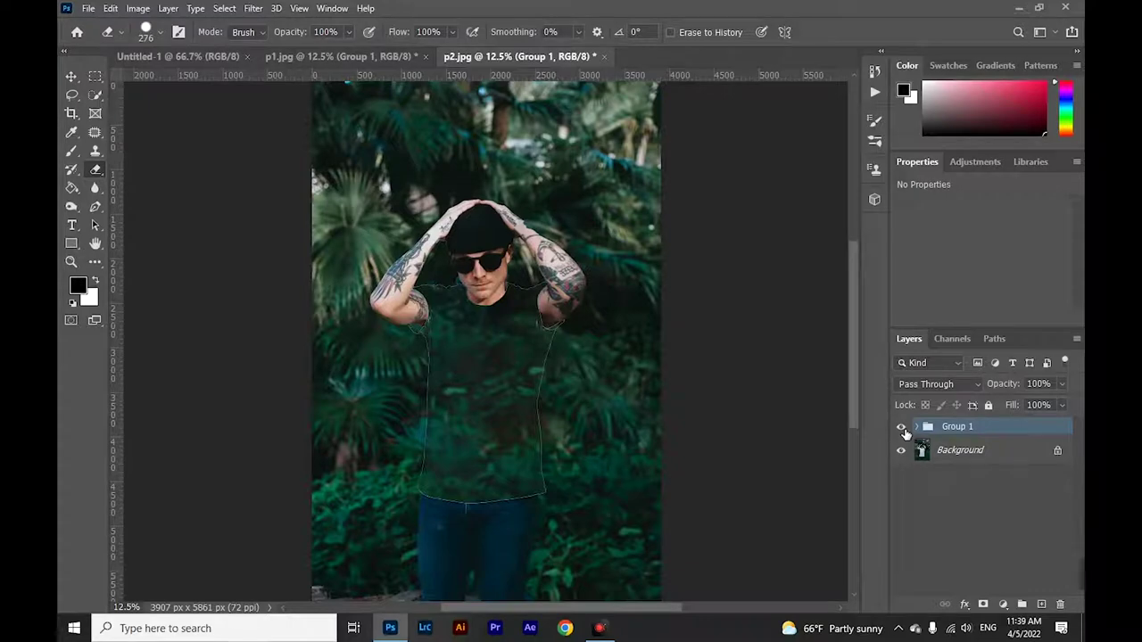
pyautogui.click(901, 427)
pyautogui.click(901, 427)
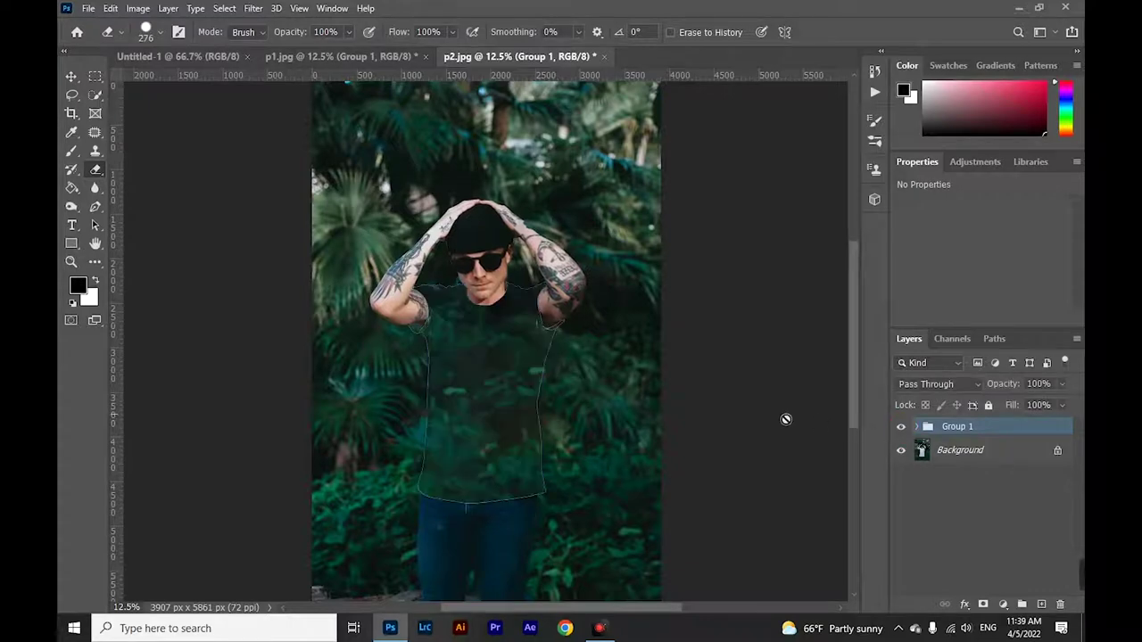